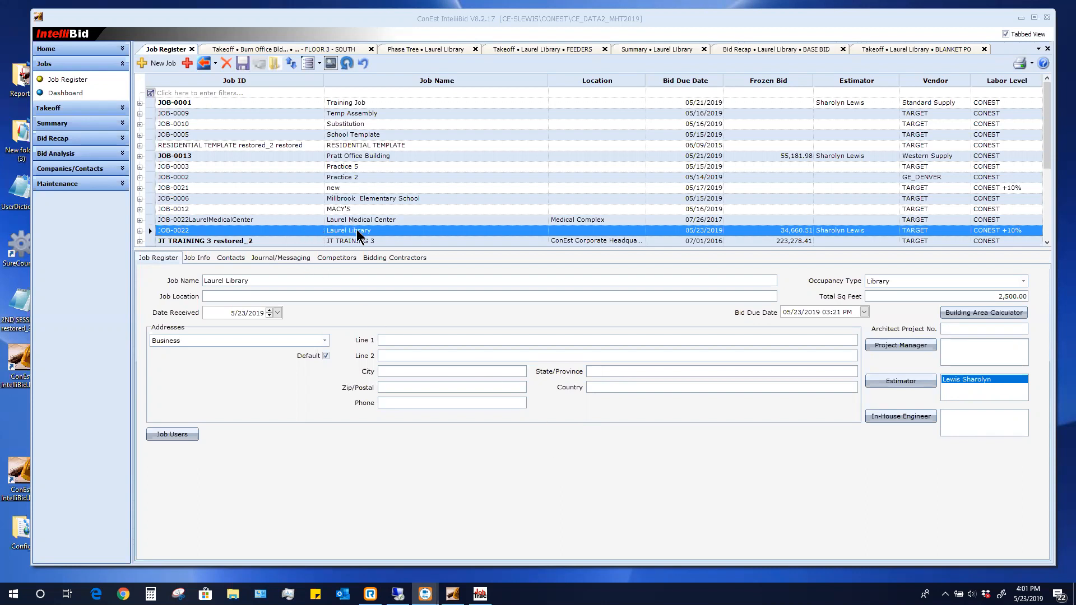
Open the Laurel Library takeoff on the BLANKET PO phase and bring up its summary
click(56, 108)
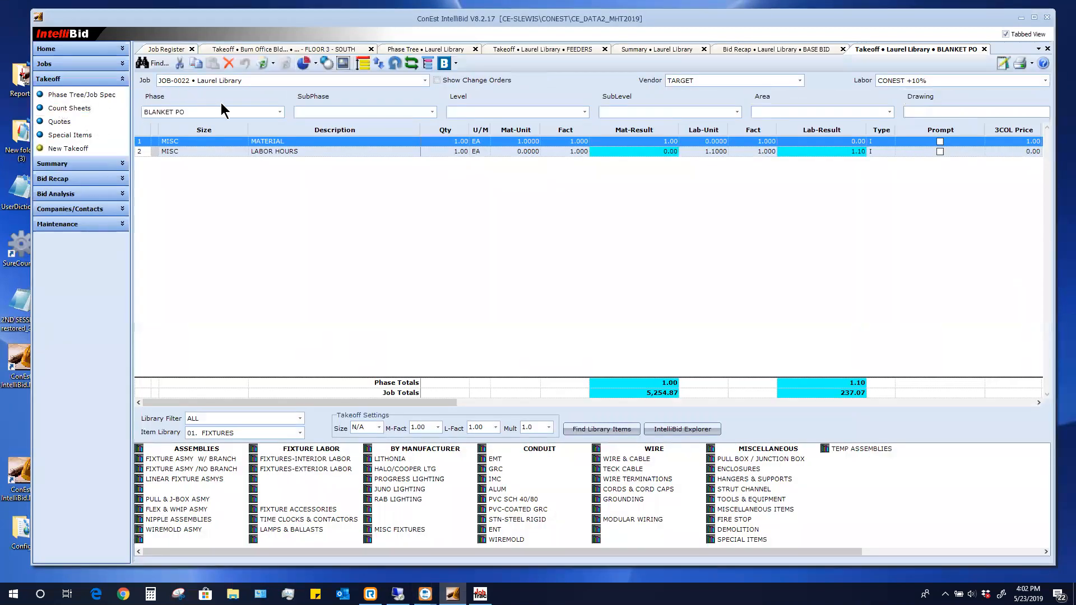
click(280, 111)
scroll(280, 179, up, 2)
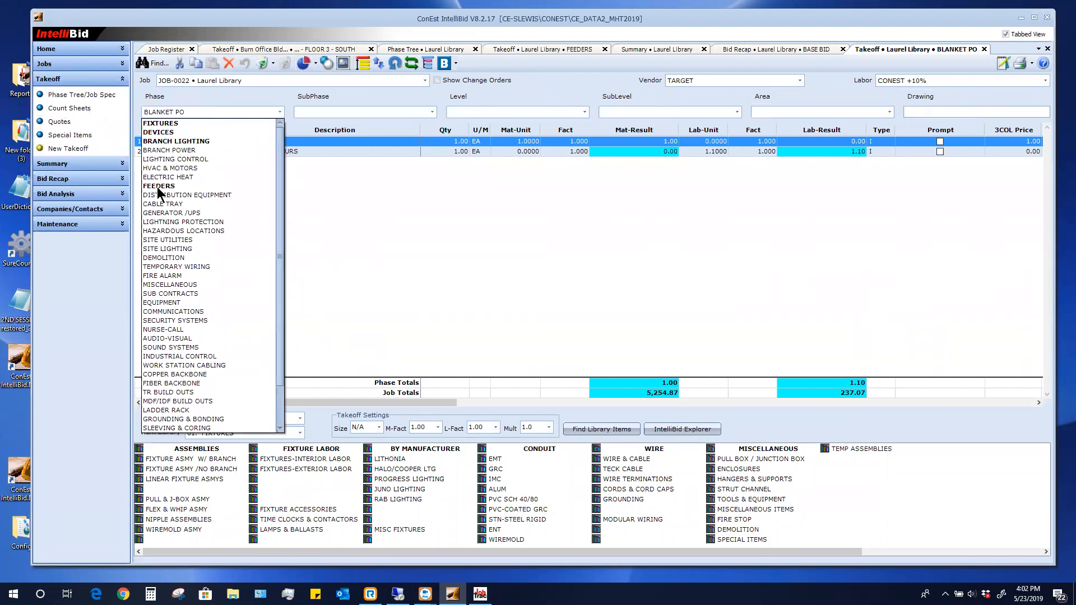
click(327, 227)
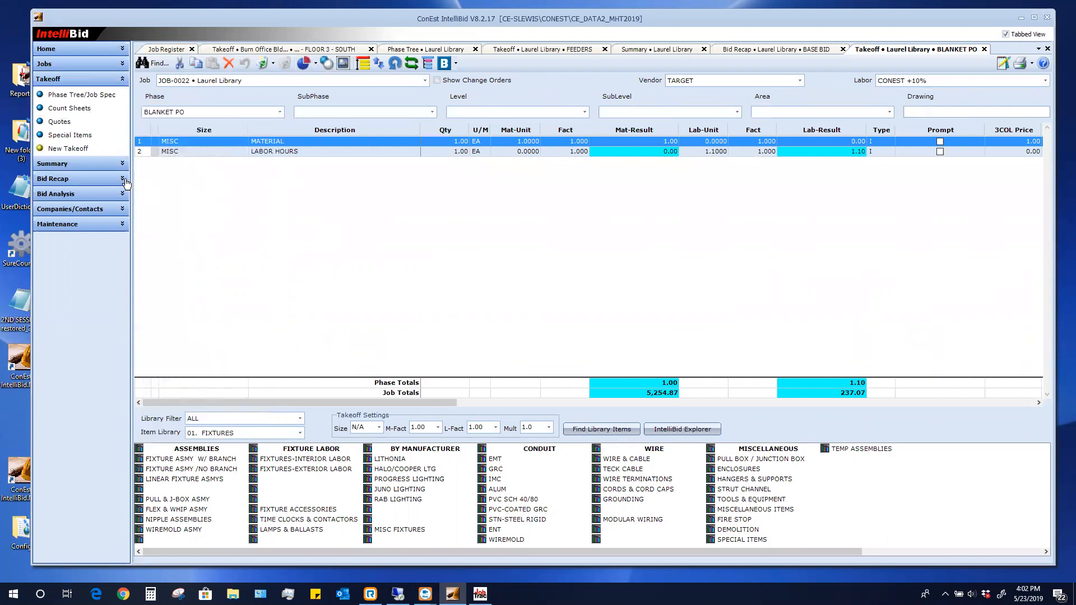
click(69, 164)
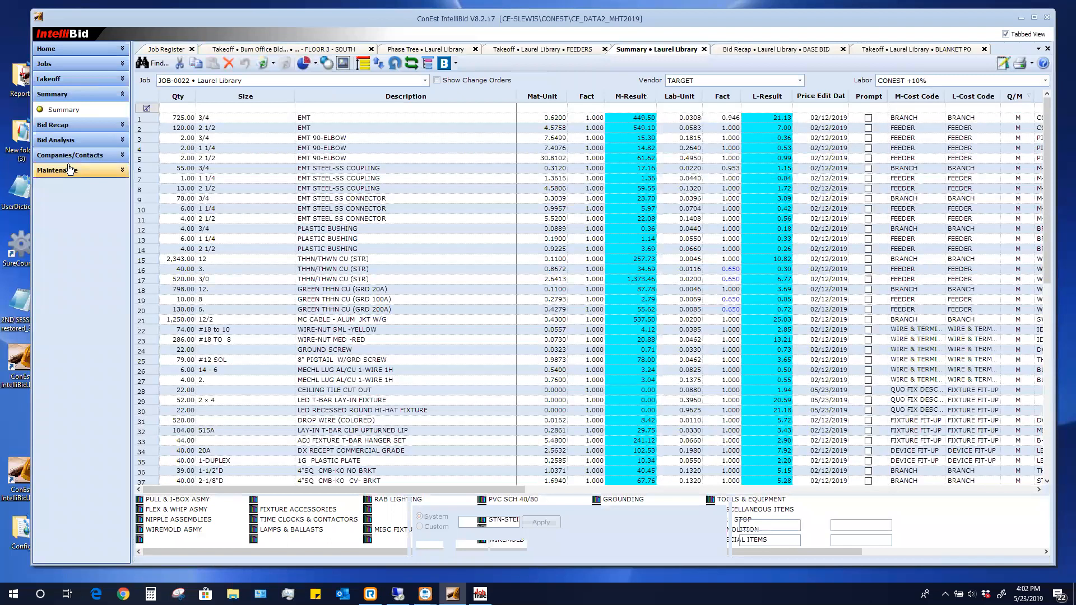
click(67, 124)
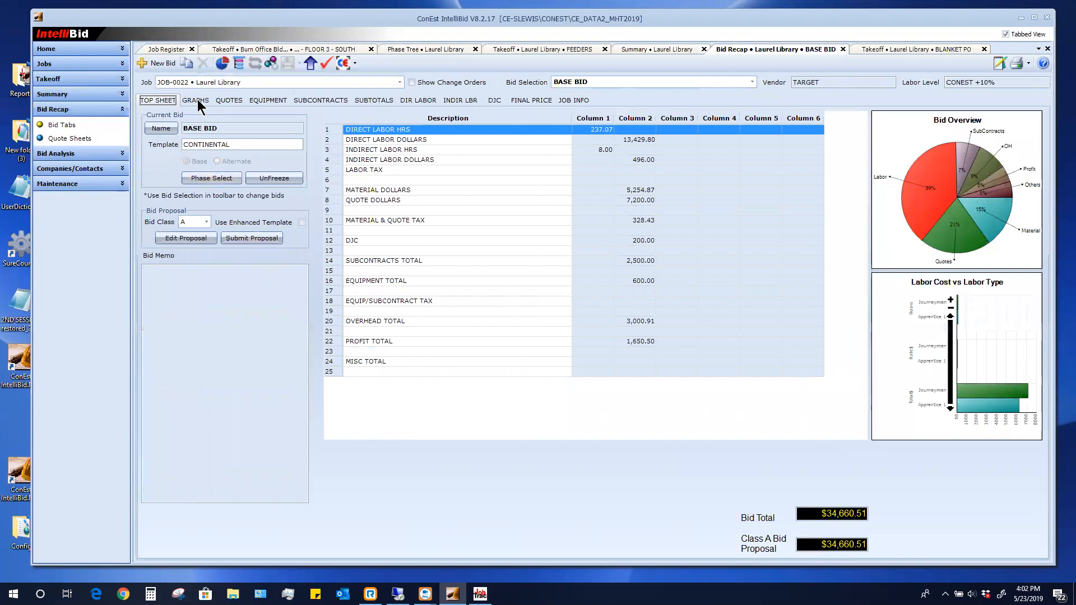
Review the bid recap's quotes, equipment, subcontract, labor and final price, then return to Jobs
click(223, 99)
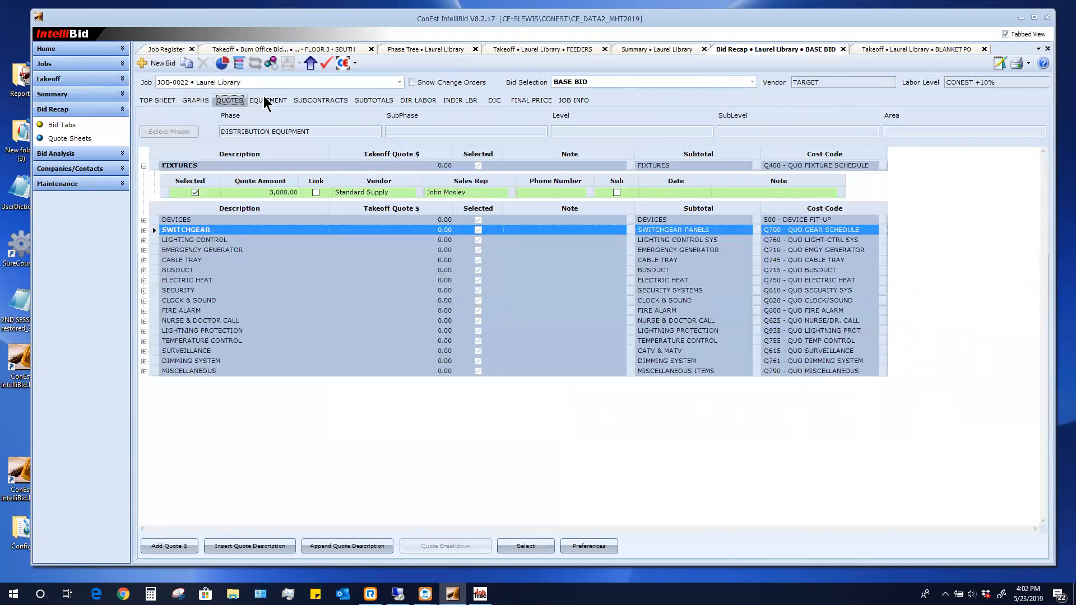
click(286, 101)
click(305, 101)
click(428, 100)
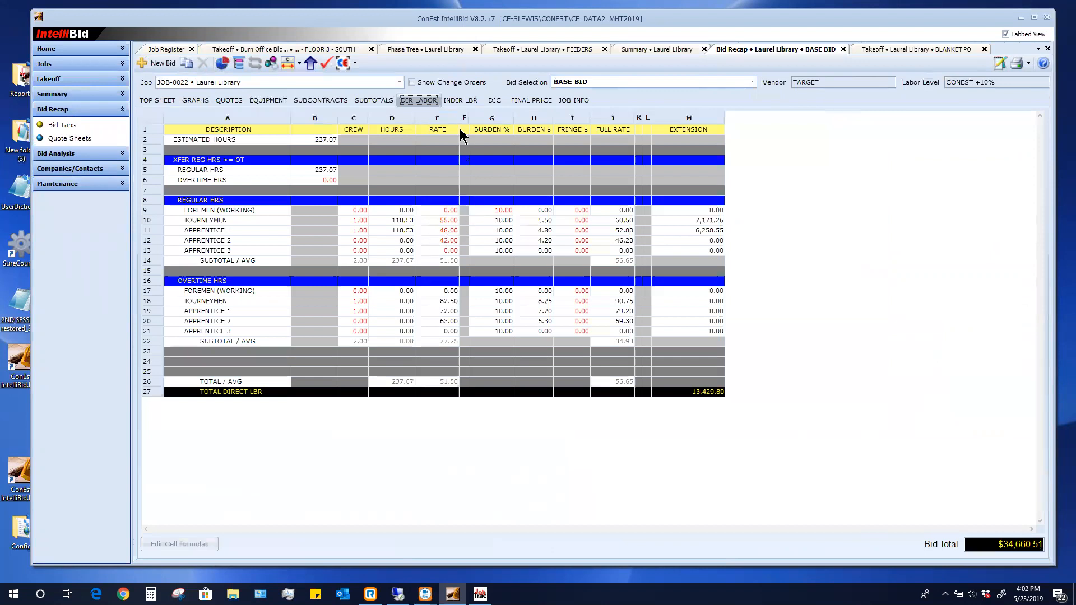
click(461, 102)
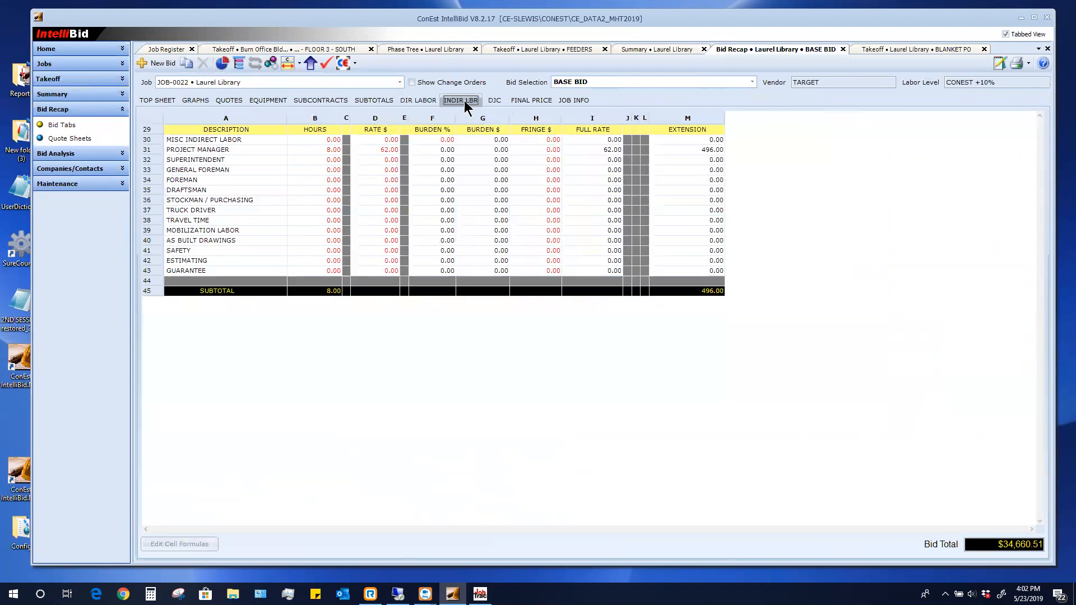
click(535, 101)
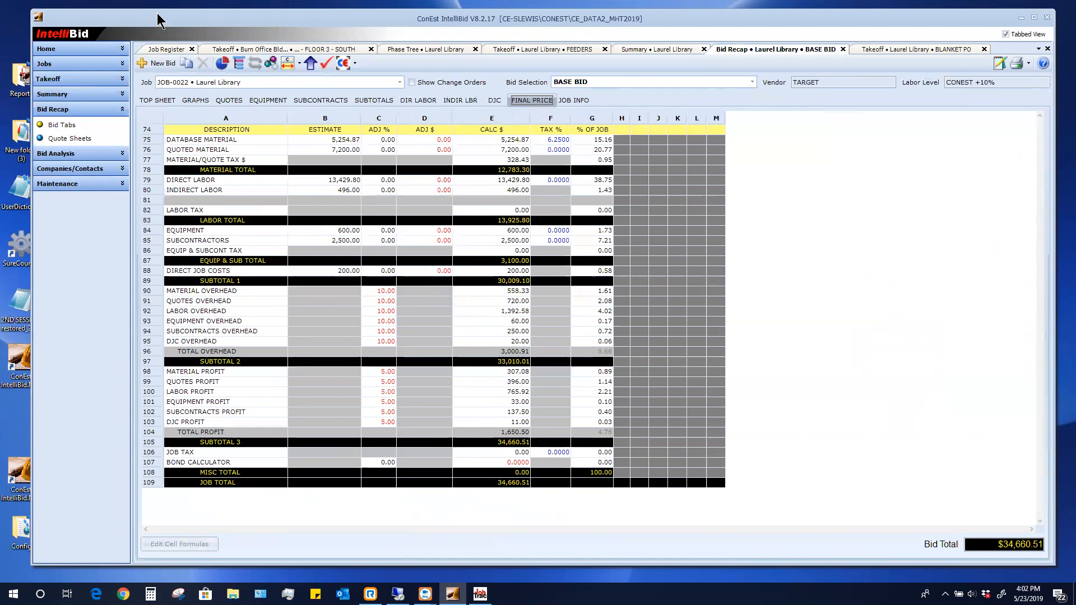
click(156, 100)
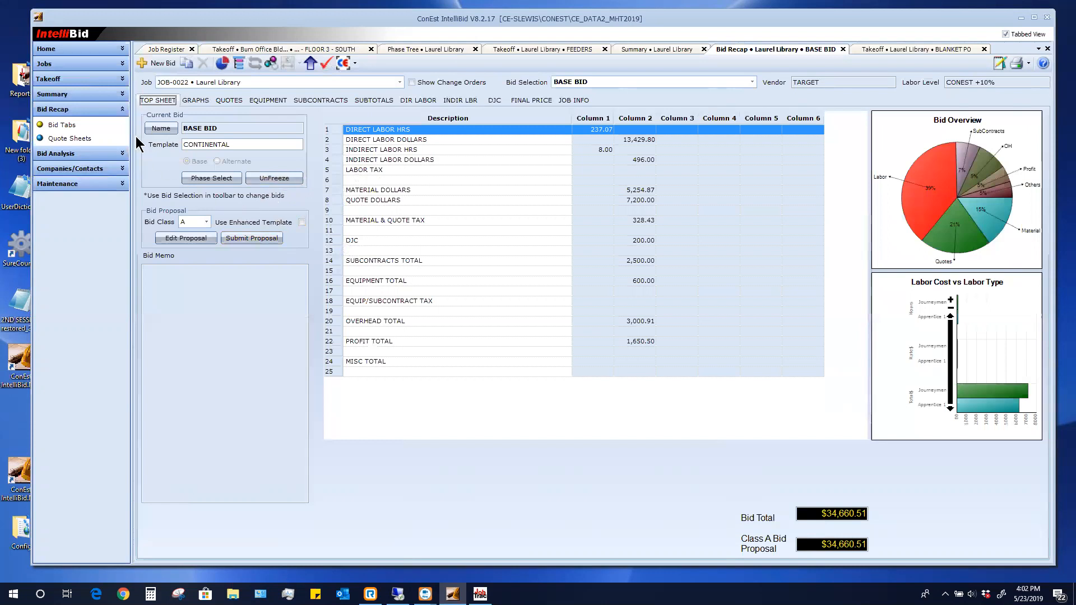
click(55, 67)
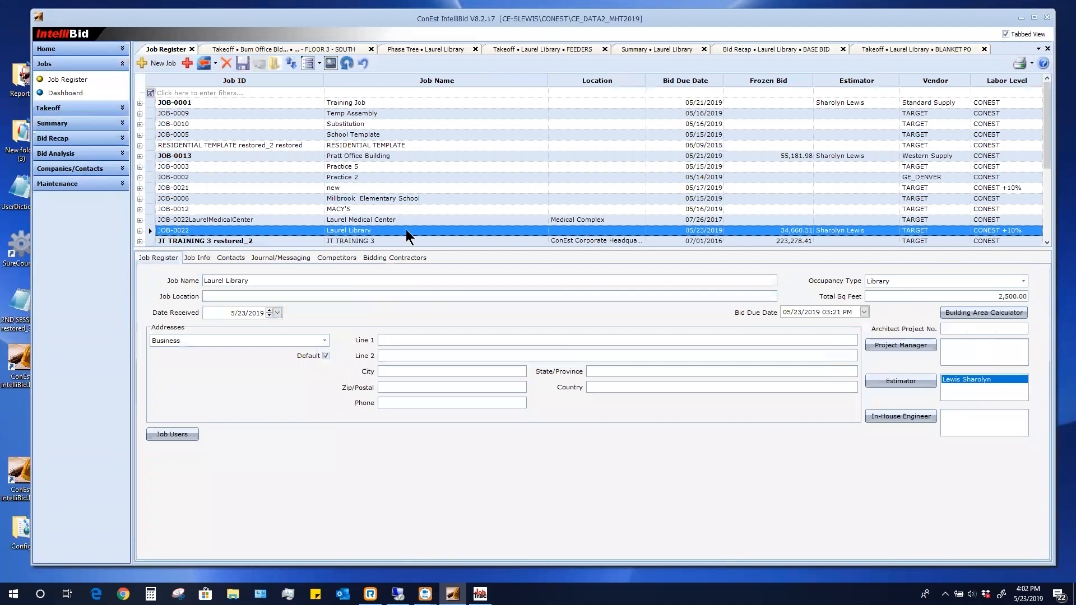
Check Laurel Library's bidding contractors and job info, then switch over to ConEst JobTrac
click(393, 259)
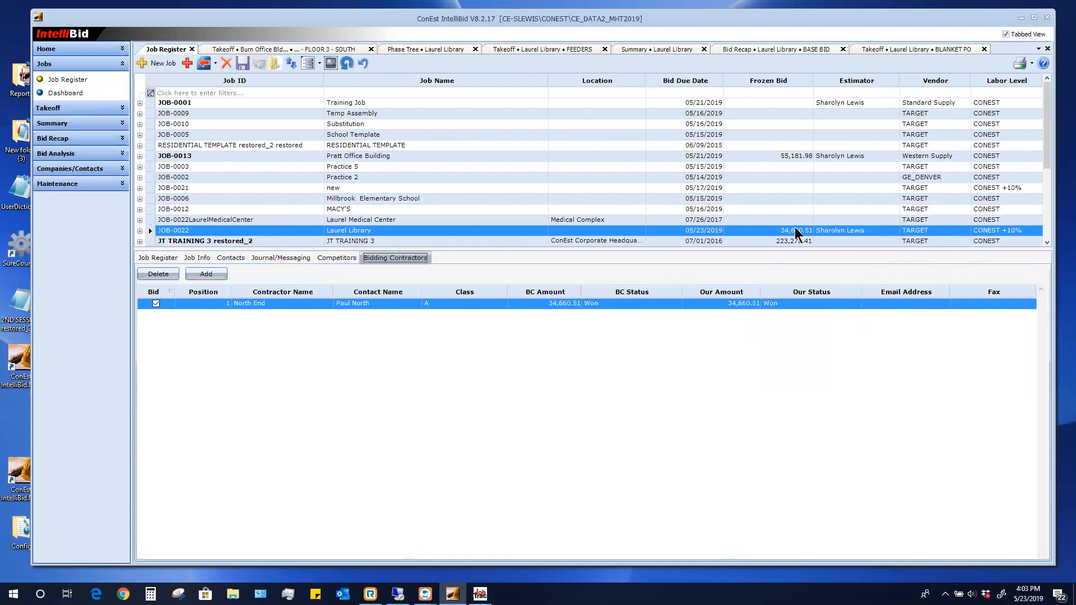
click(603, 302)
click(164, 257)
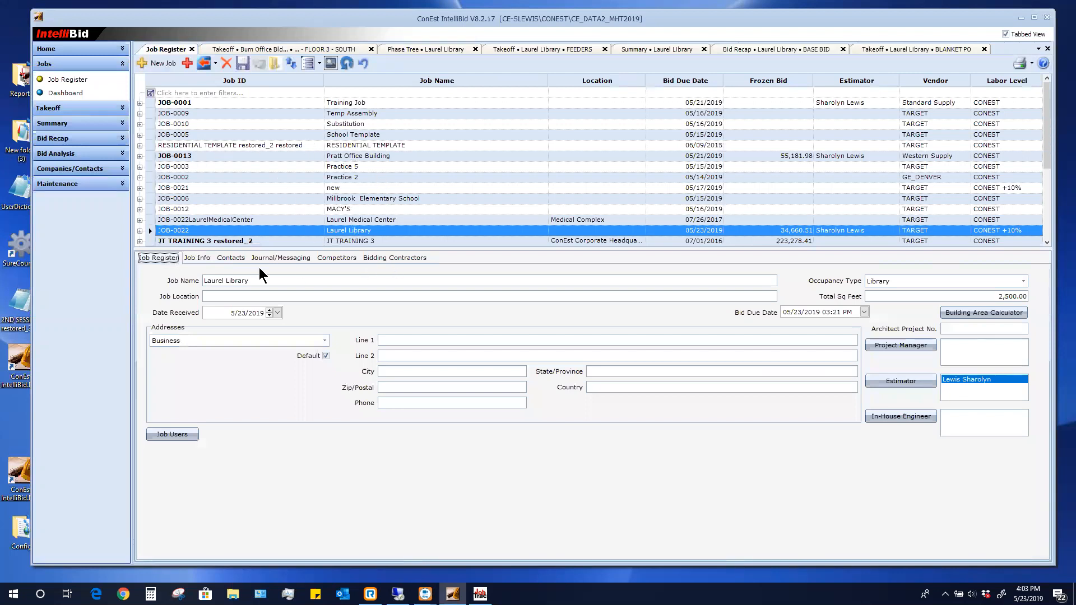
click(194, 259)
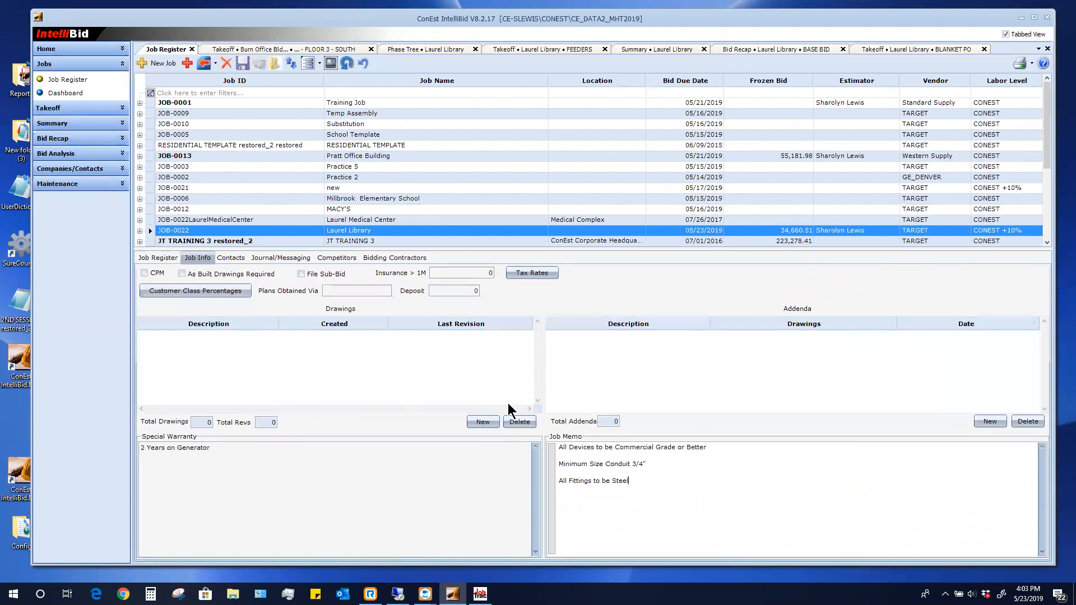
click(156, 259)
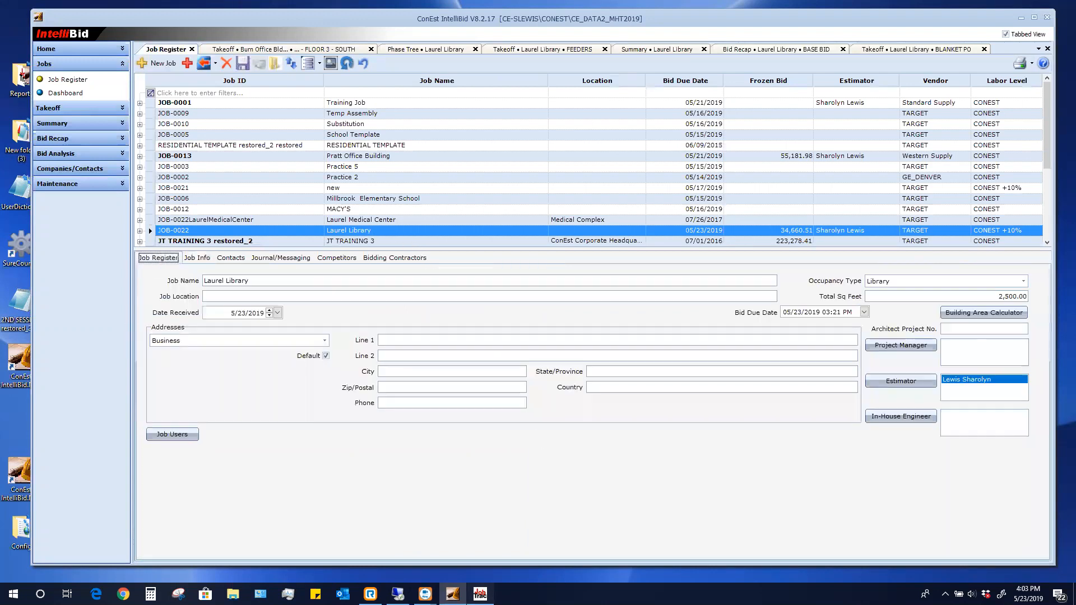
click(480, 593)
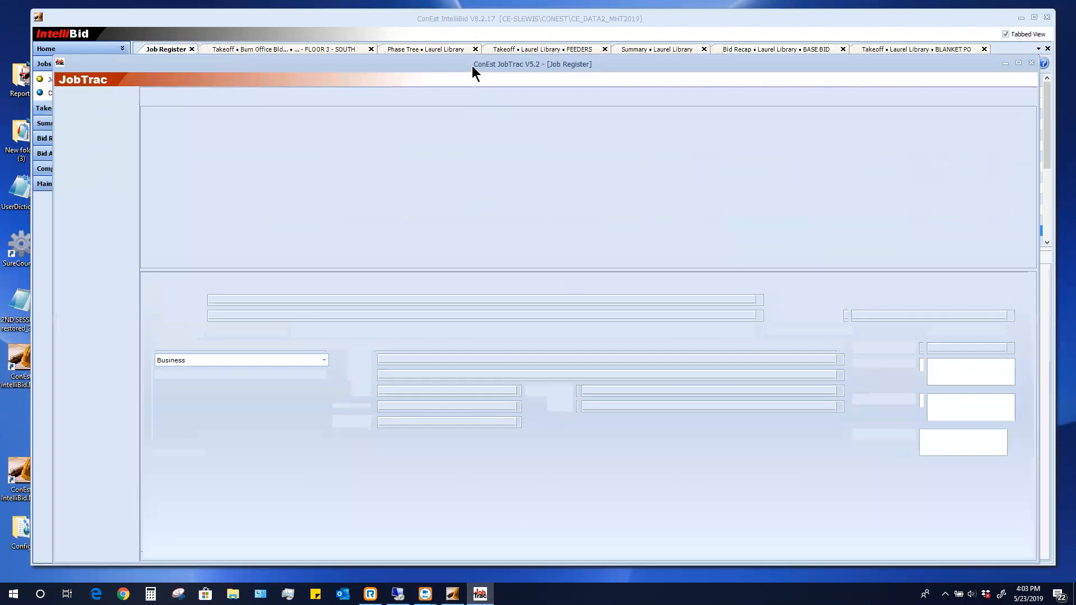
Move the JobTrac window higher so the JOB-0022 Laurel Library register is visible
drag(472, 66, 455, 28)
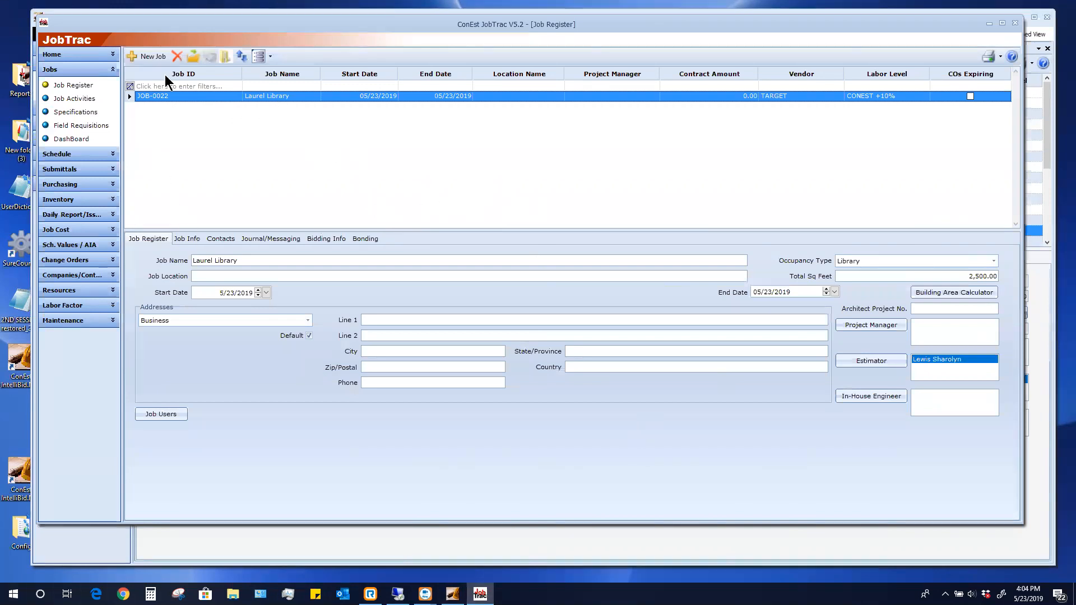
click(150, 59)
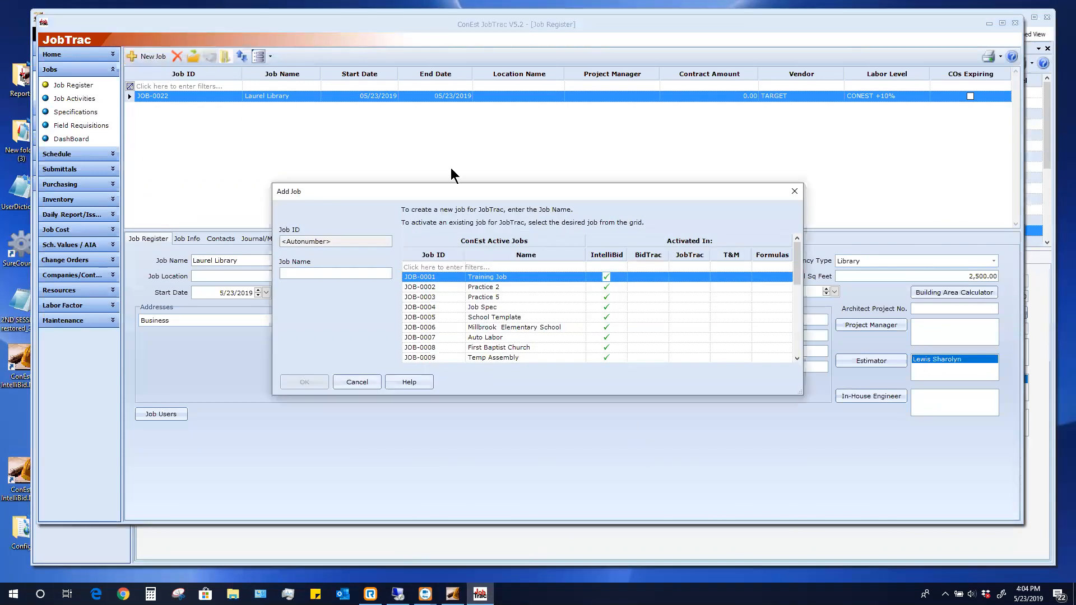
drag(798, 283, 797, 365)
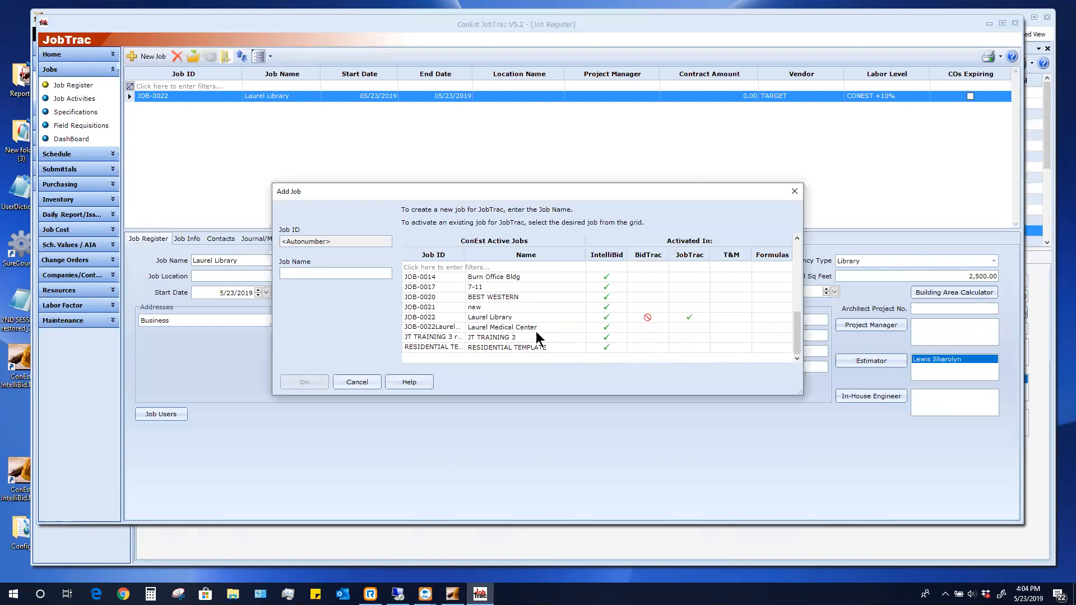
click(503, 298)
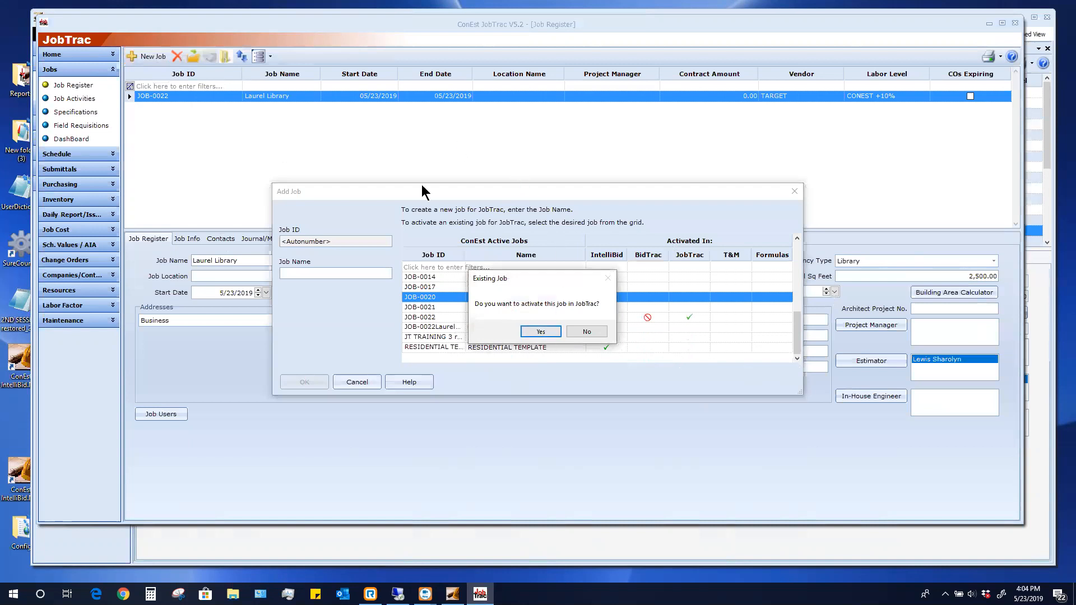
click(586, 331)
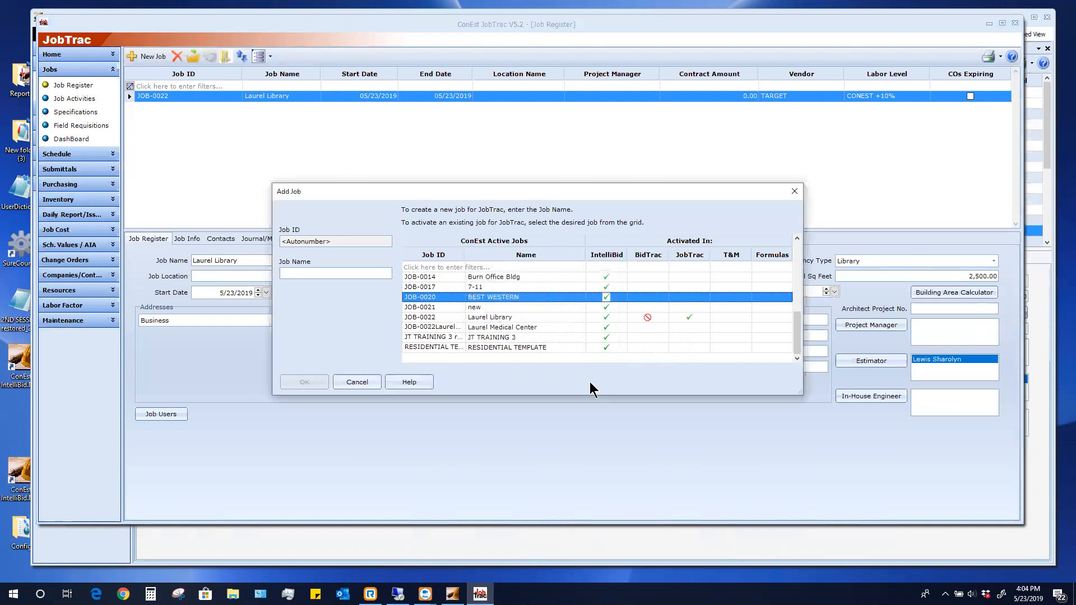
click(361, 383)
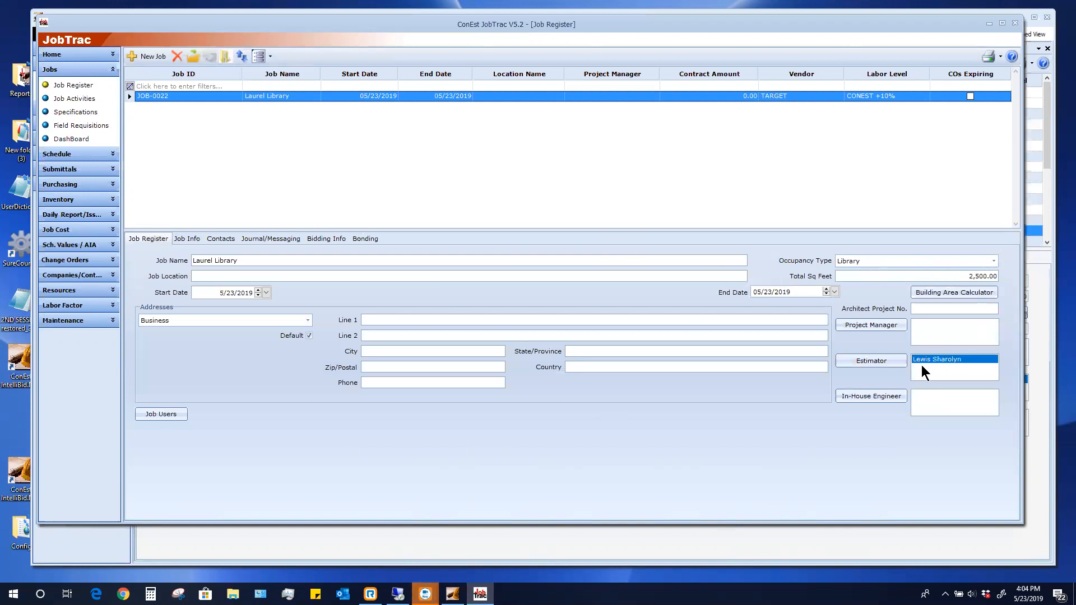
Review Laurel Library's job info and its bidding info: 34,660.51 negotiated with North End
click(183, 241)
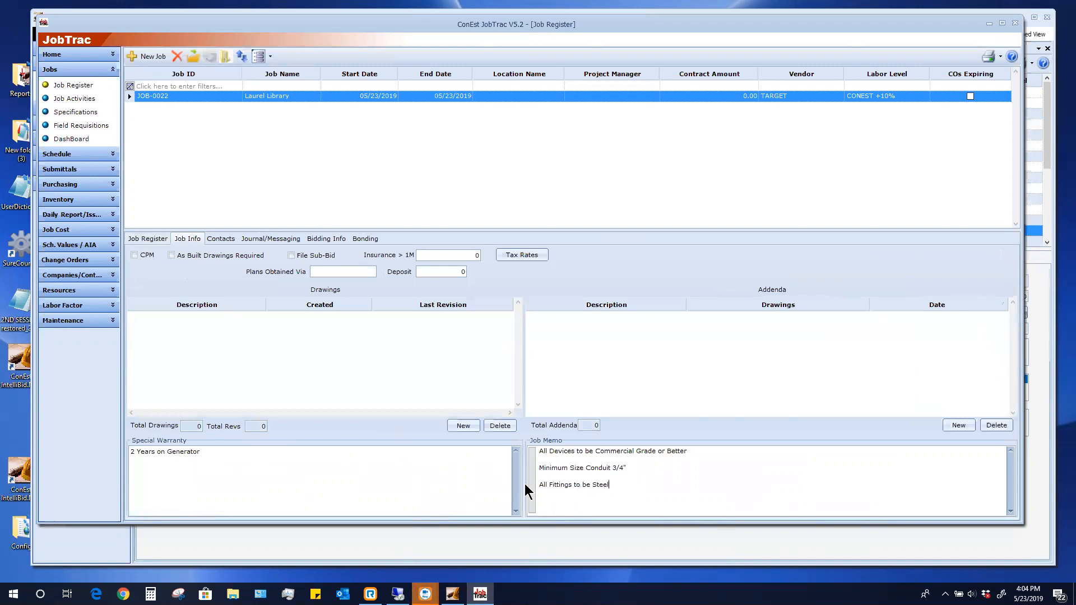
click(323, 239)
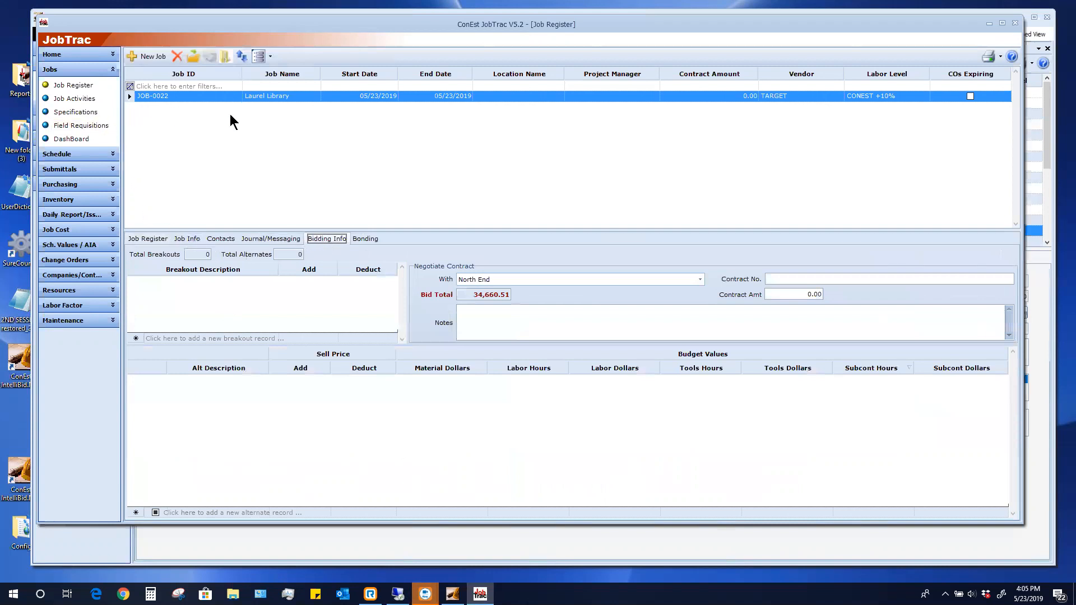
click(148, 238)
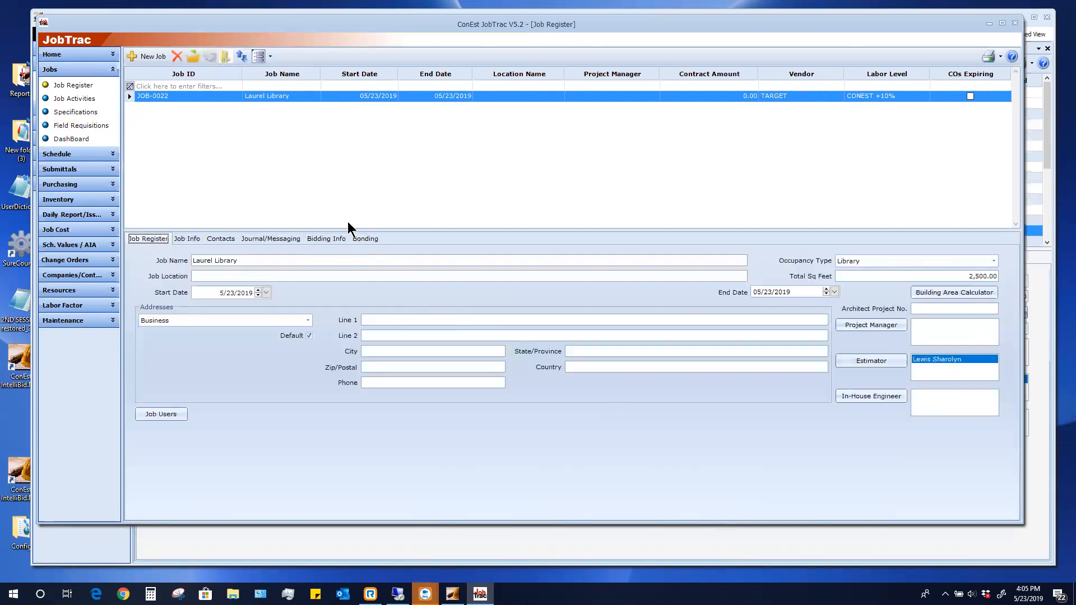
click(329, 240)
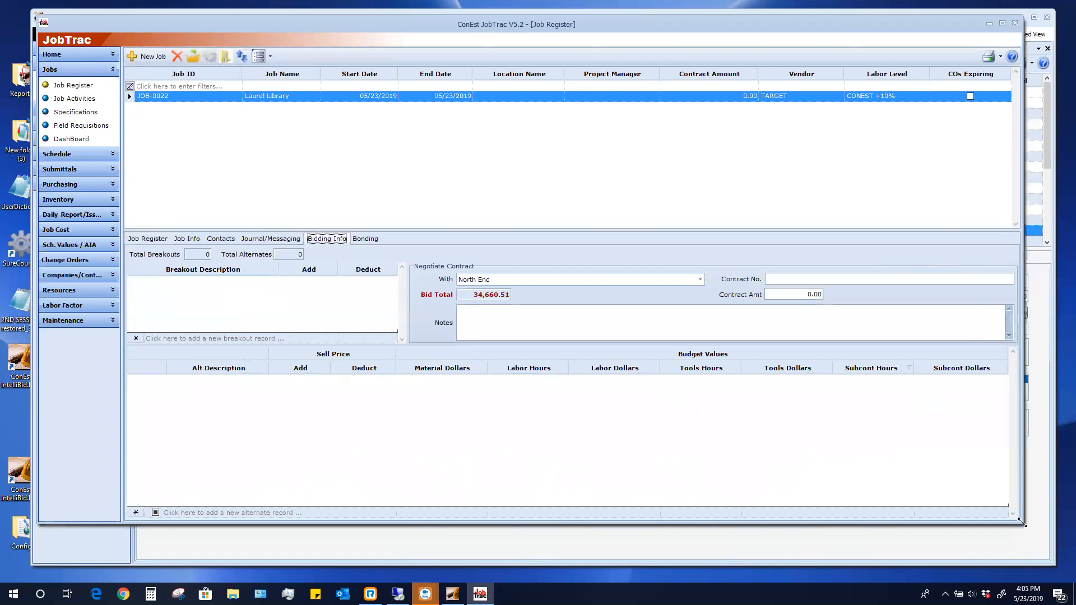
Enter the contract number and a 34,660.51 contract amount for the North End contract
drag(1020, 521, 1043, 546)
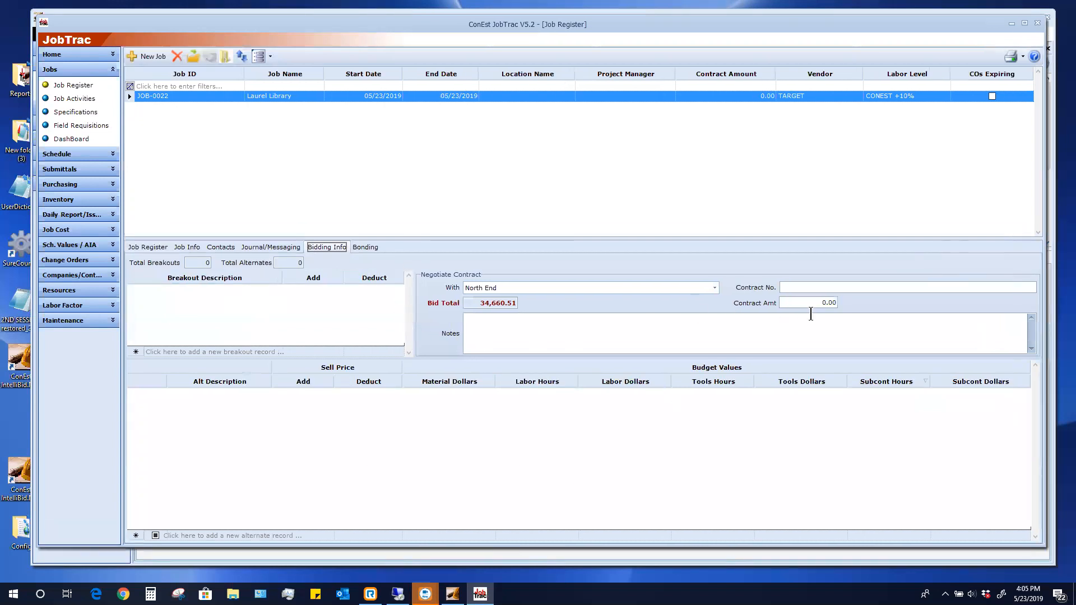
click(831, 290)
text(100012)
drag(819, 303, 842, 302)
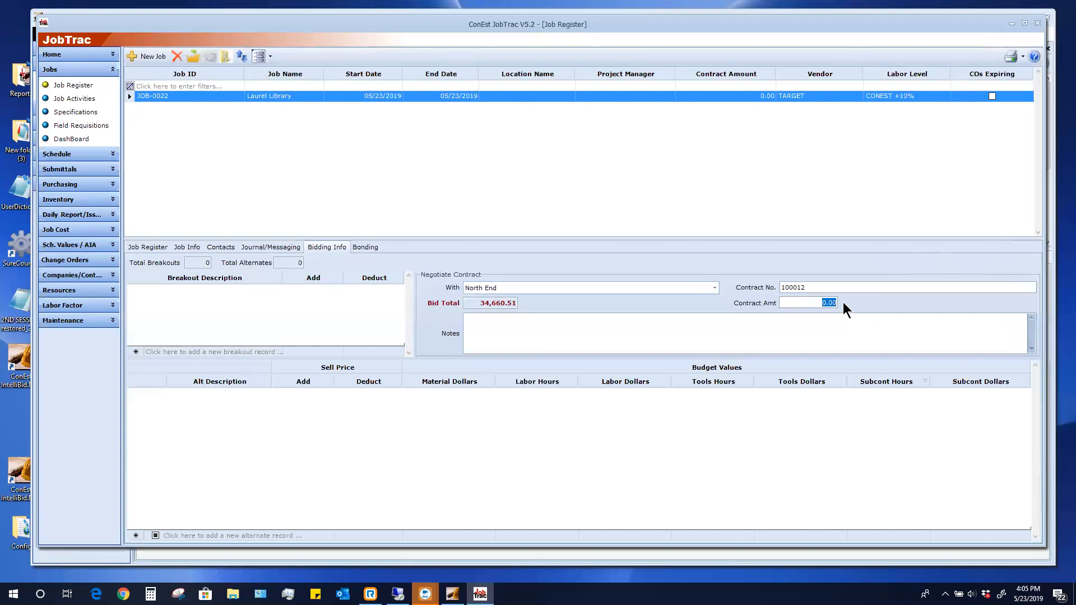
text(34660.51)
click(496, 328)
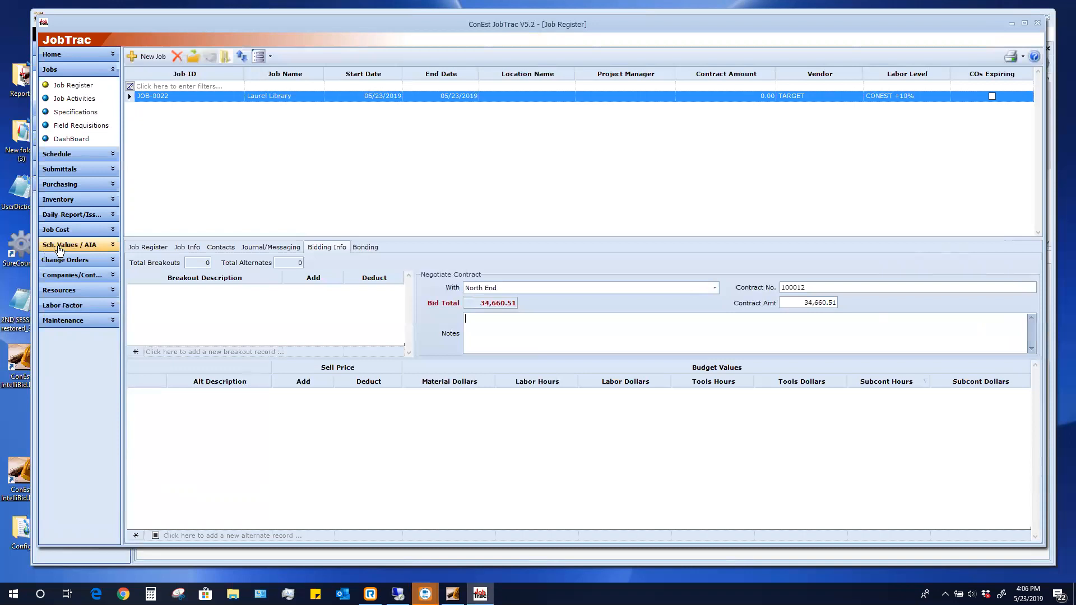
Open JOB-0022's Schedule of Values, with 34,660.51 split into phases like FIXTURES and DEVICES
click(60, 246)
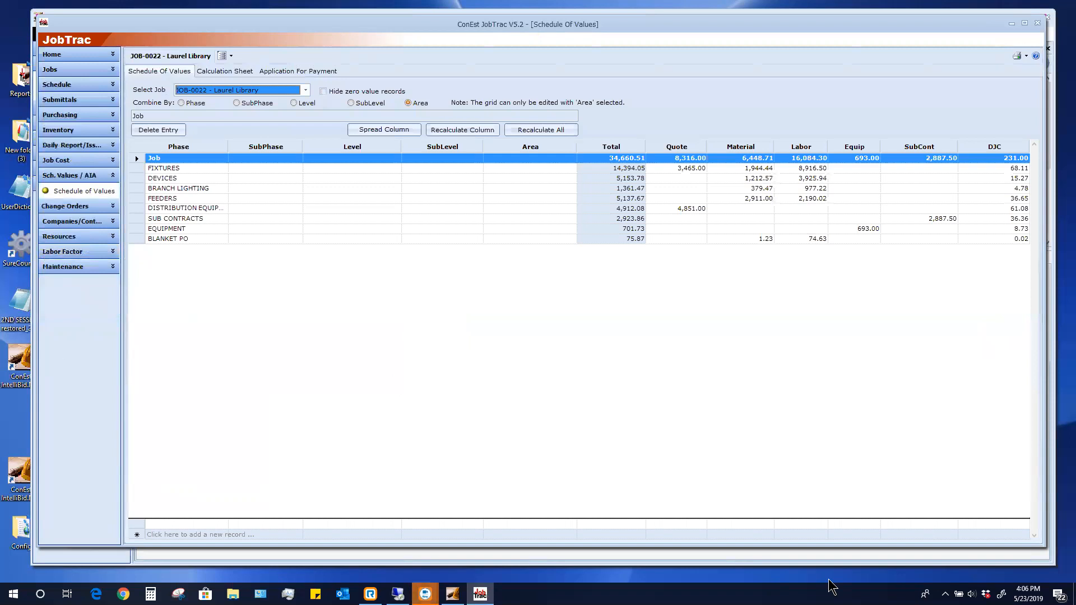
click(542, 530)
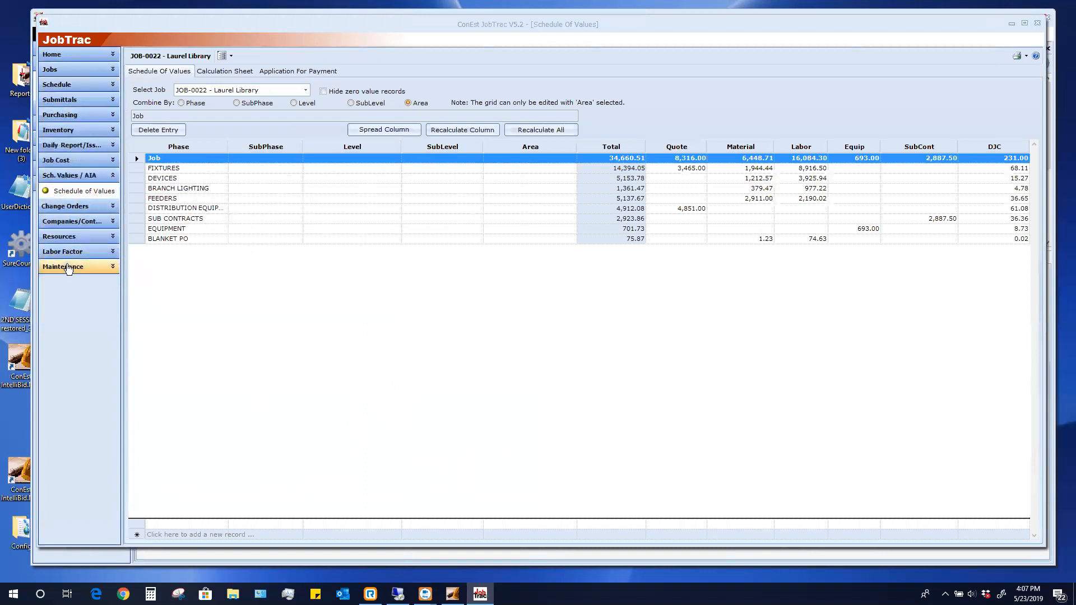
click(68, 267)
In Preferences, keep Thursday as the pay period end on the Work Days settings
click(69, 267)
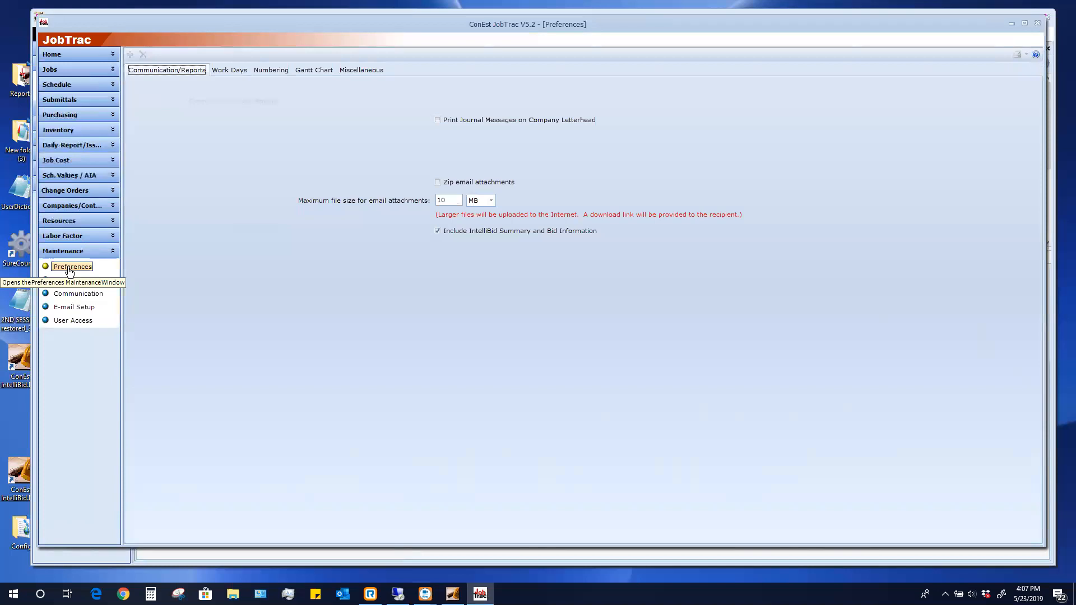
click(227, 70)
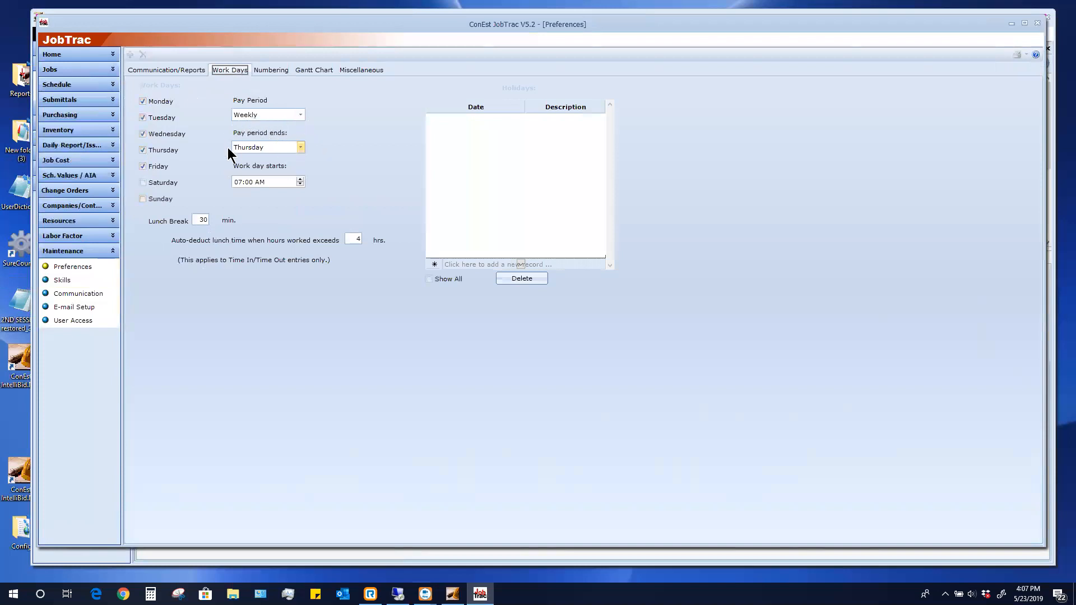
click(300, 149)
click(298, 147)
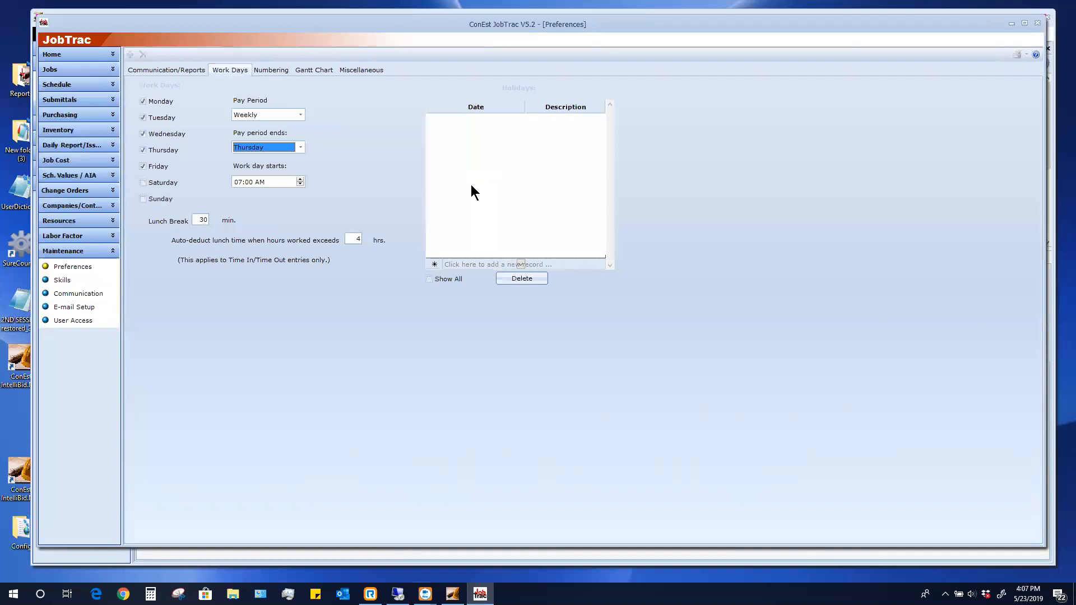
Toggle auto-numbering for Job IDs and look over the Miscellaneous preferences
click(266, 69)
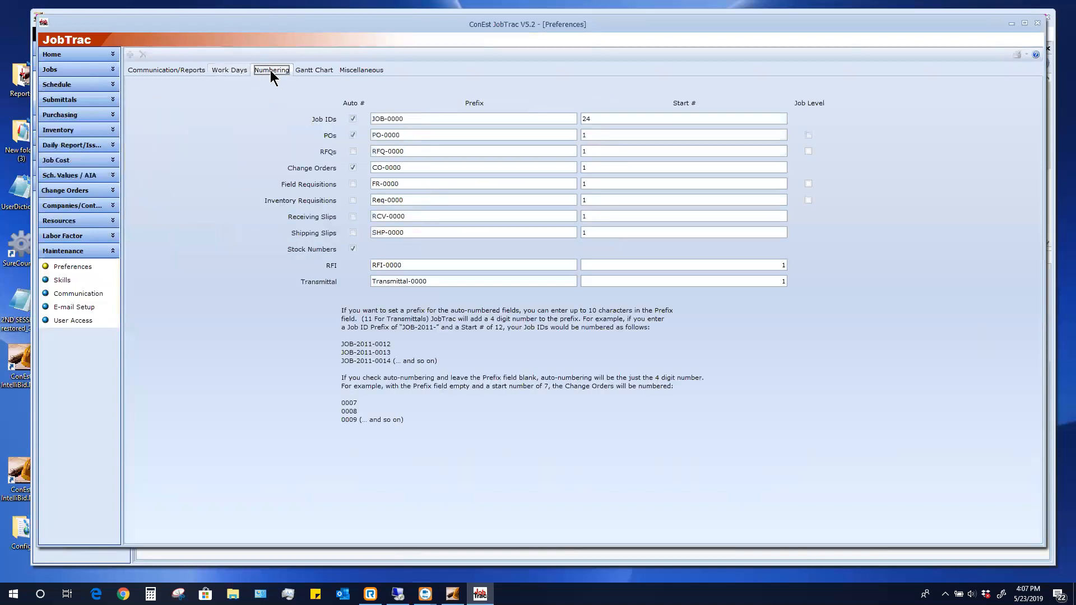
click(353, 118)
click(348, 69)
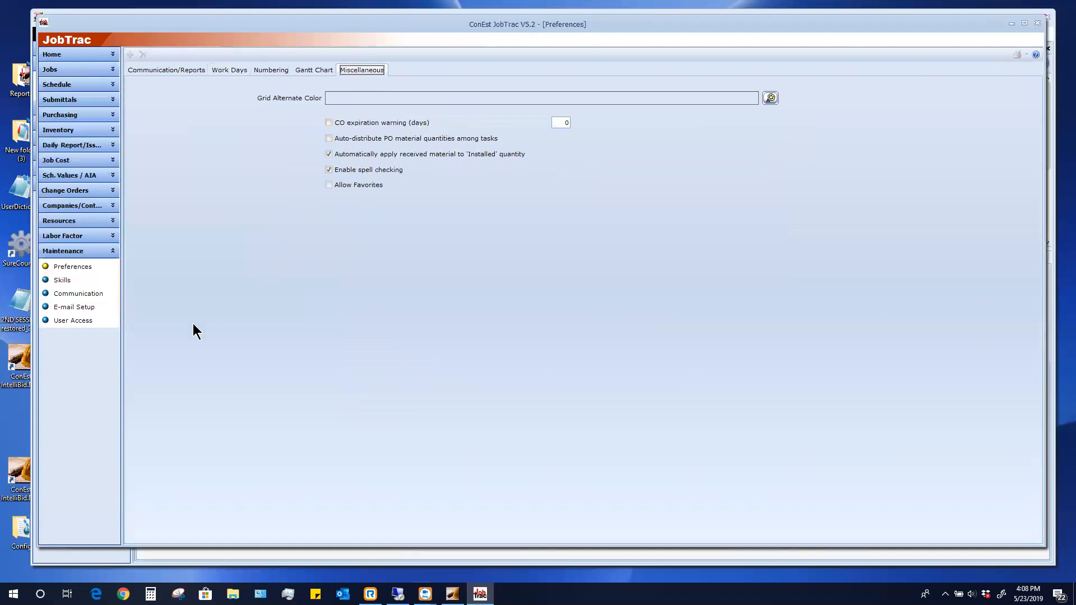
click(65, 280)
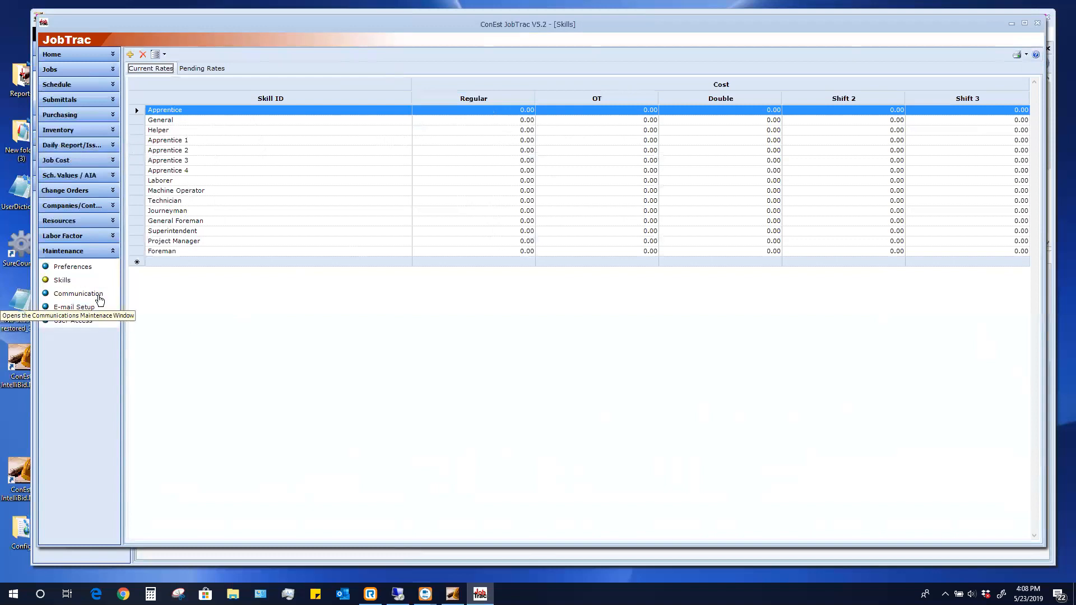
Open the Communication templates to see the RFI template layout and data fields
click(95, 294)
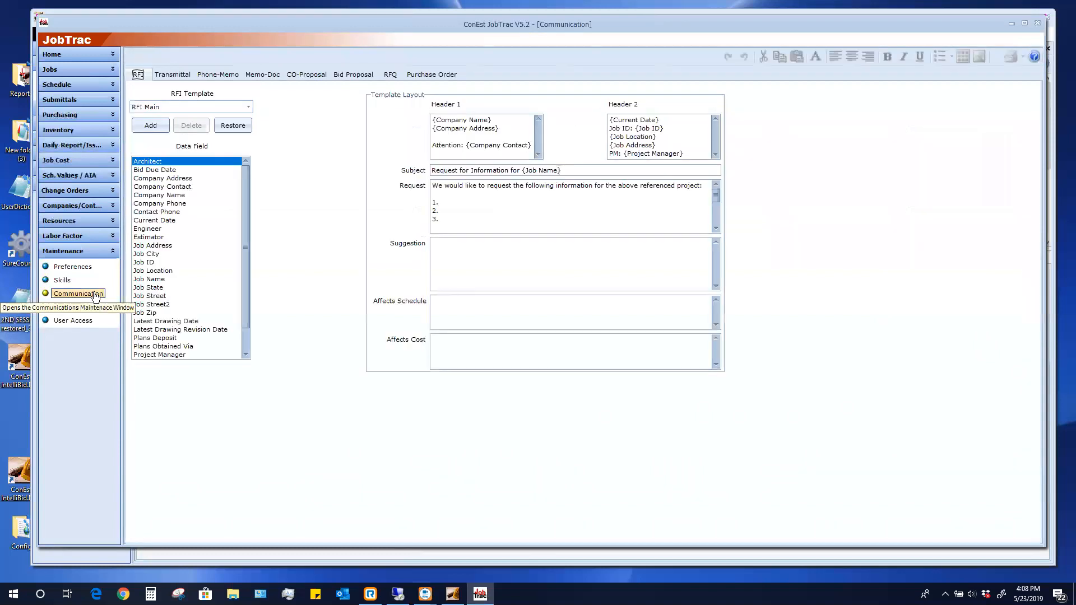
View the CO-Proposal template, then open the Labor Resource list of five employees
click(314, 79)
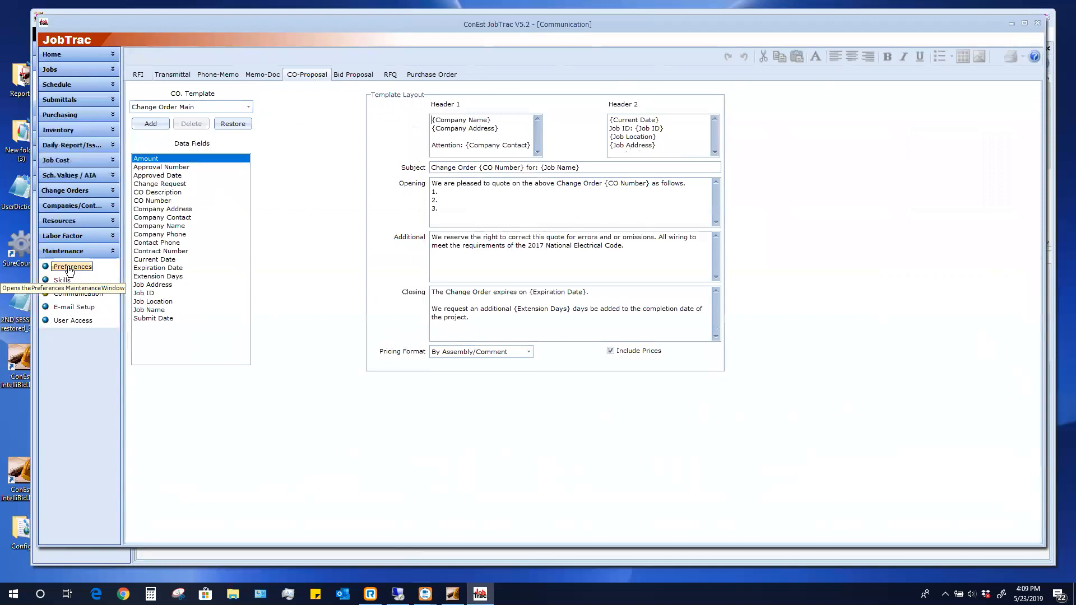
click(56, 220)
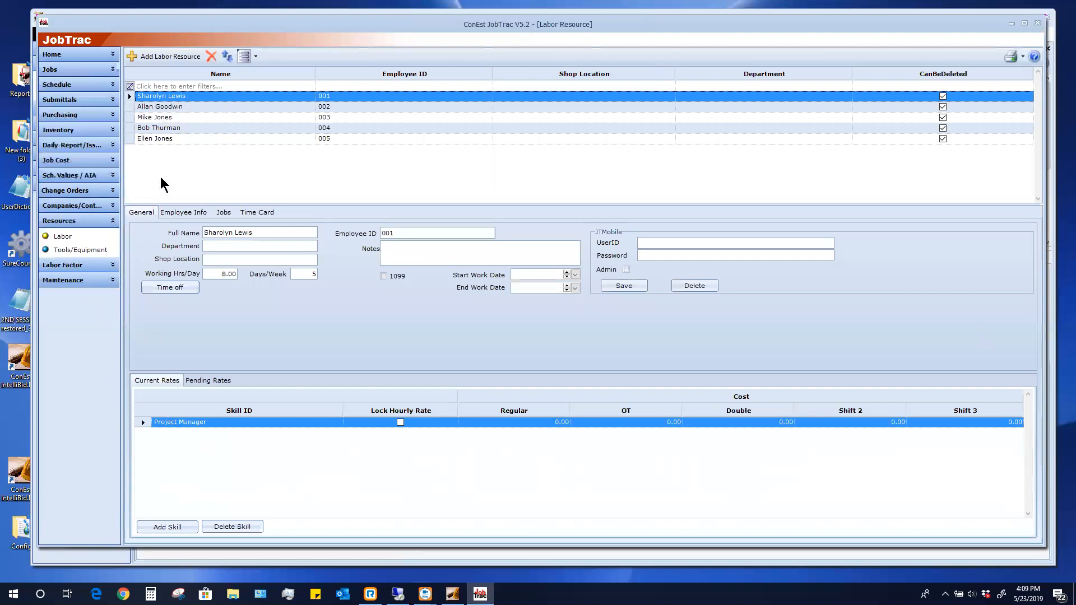
Look over two employee records and the Companies list, then return to the Job Register for Laurel Library
click(172, 107)
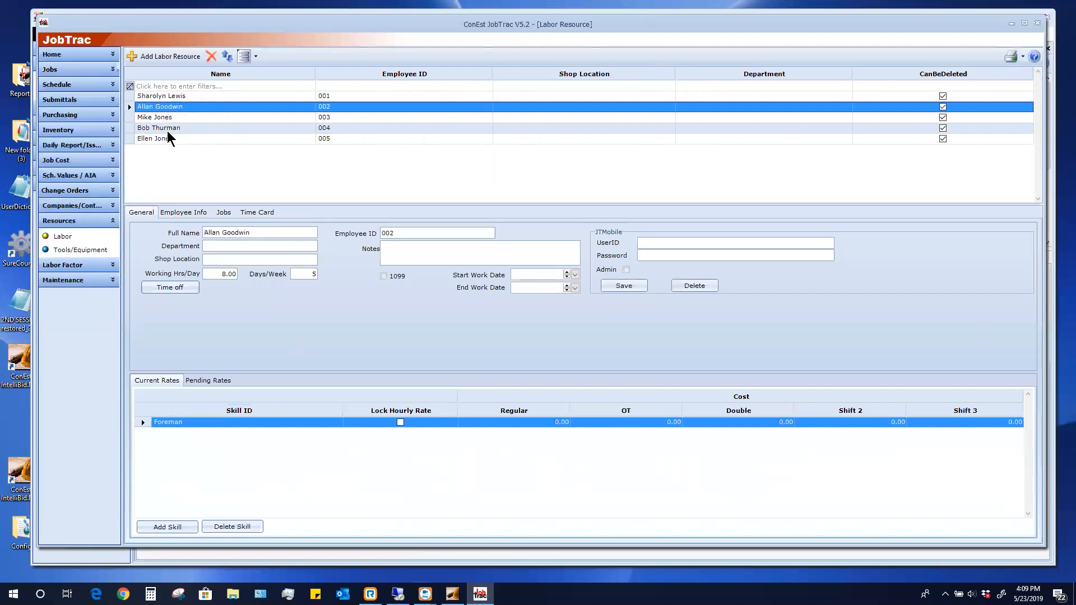
click(169, 128)
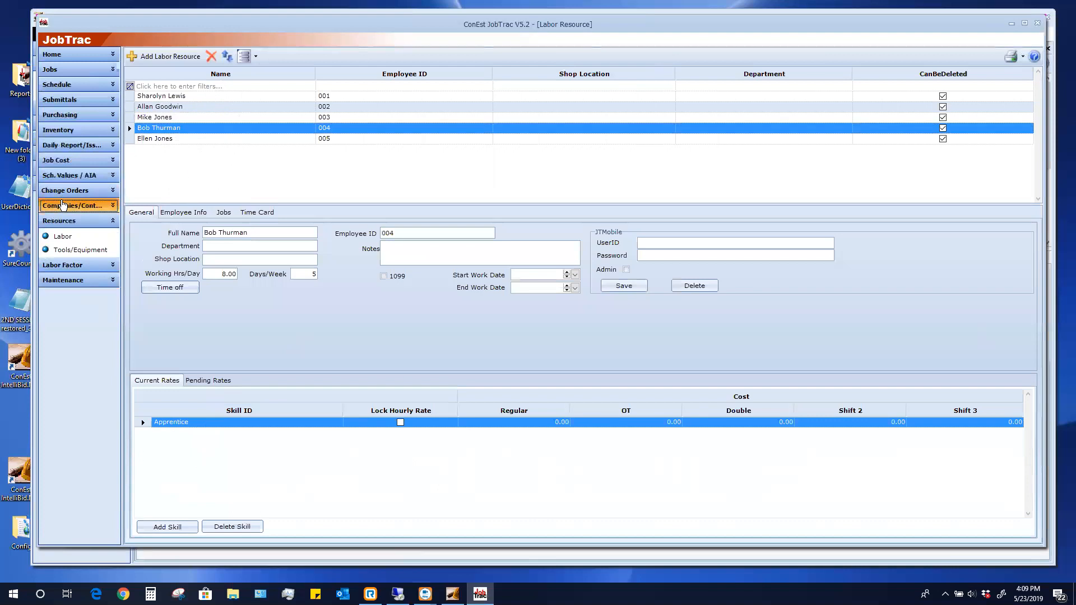
click(62, 204)
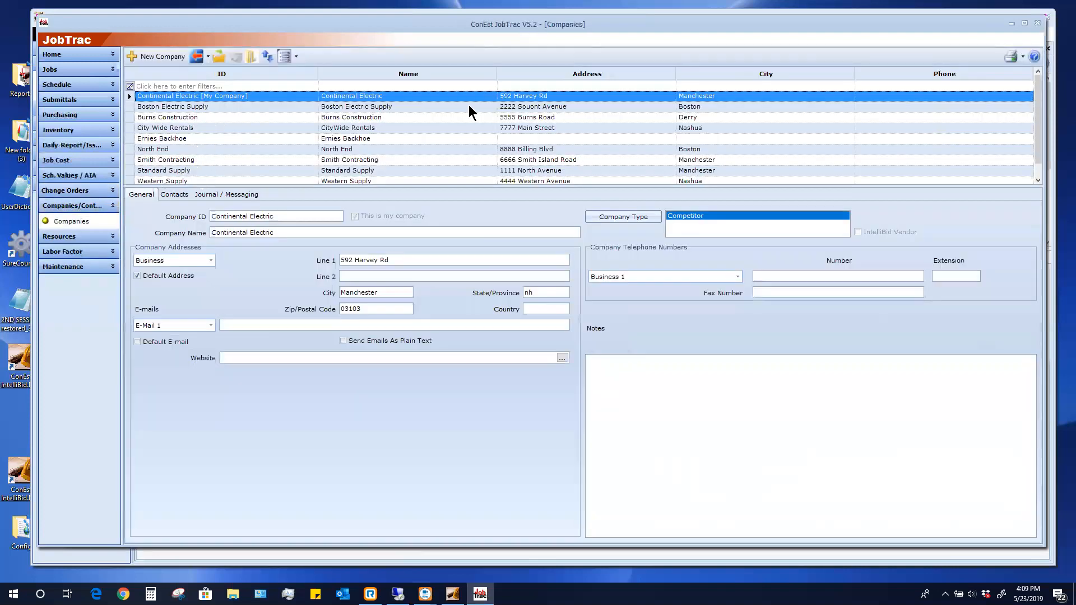
drag(1038, 156, 1057, 117)
click(64, 71)
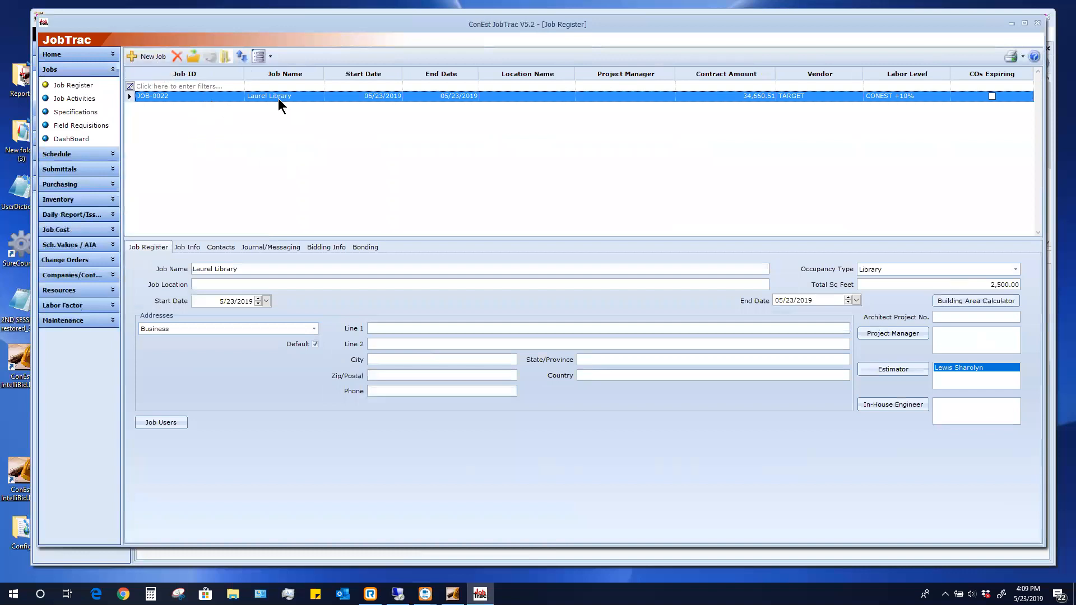
Review Laurel Library's bidding info, keeping North End as the contracting company, then open its Specifications
click(325, 249)
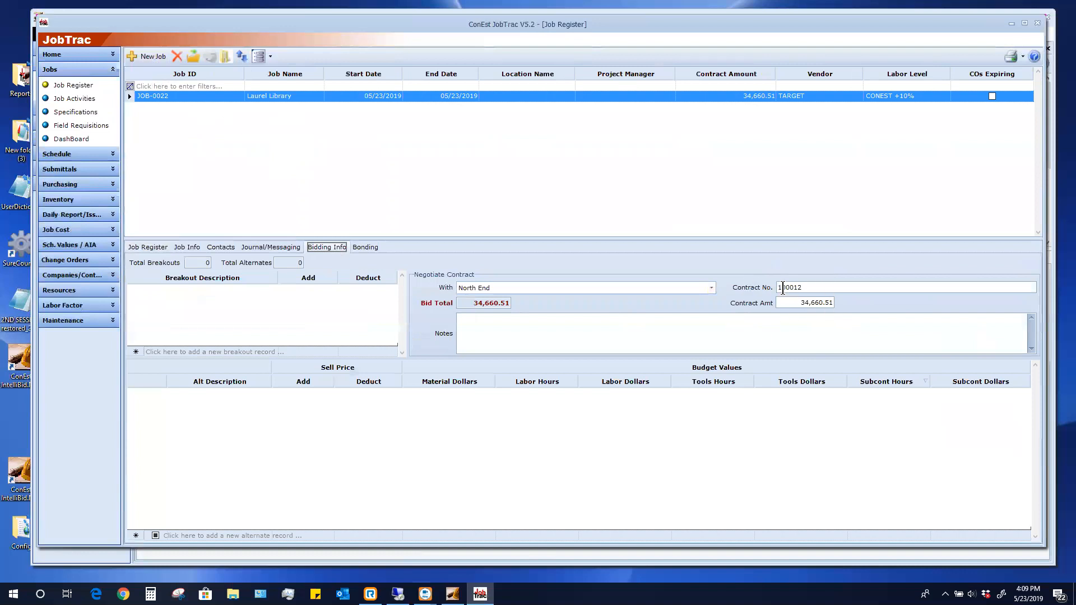
click(485, 288)
click(485, 288)
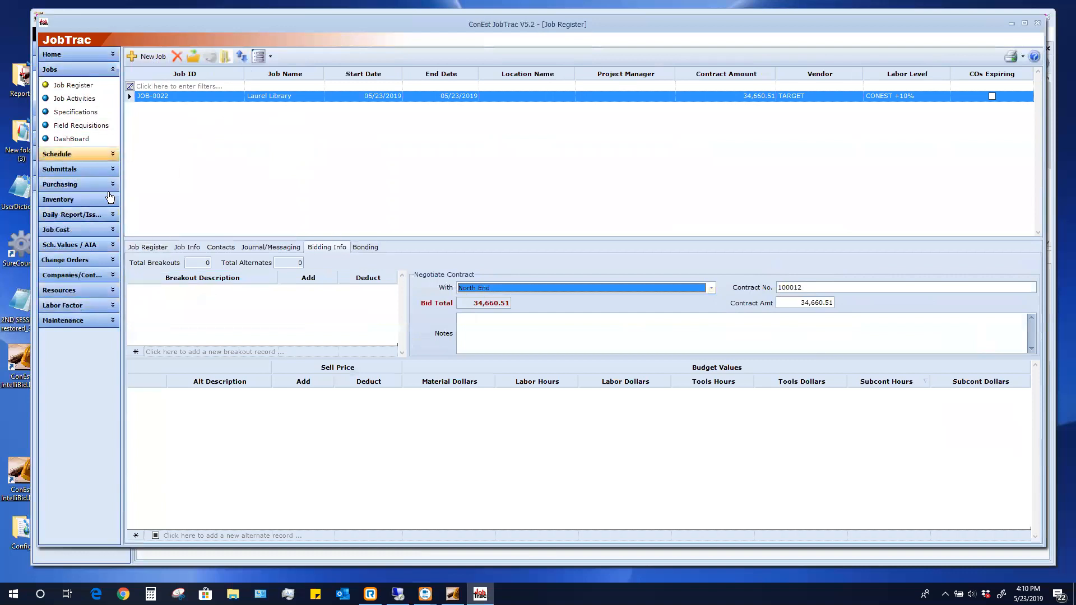
click(86, 114)
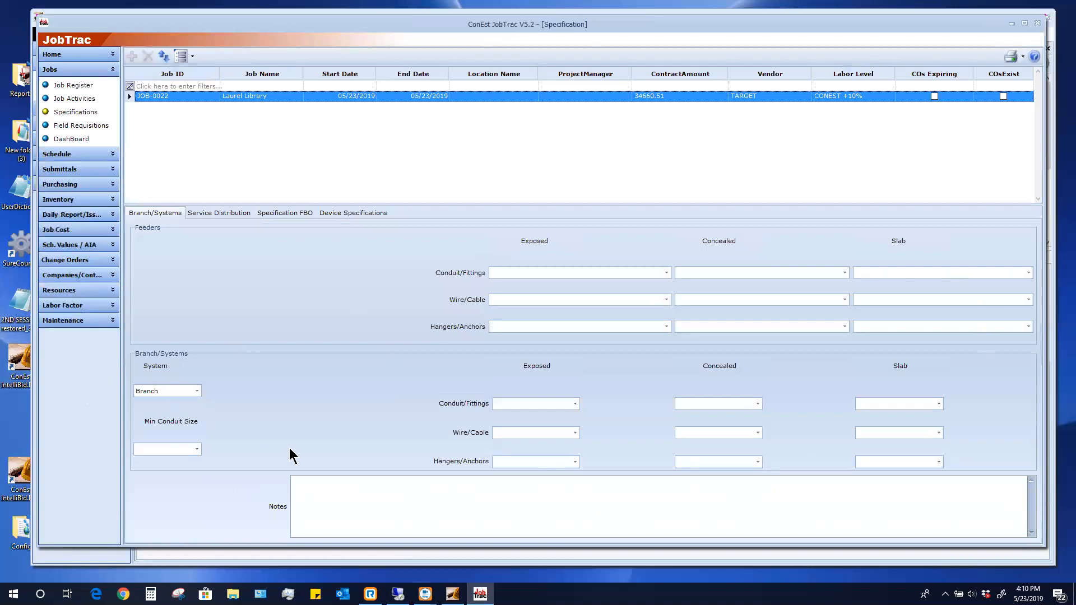
Check the exposed and concealed feeder conduit, wire and hanger choices without changing them
click(665, 273)
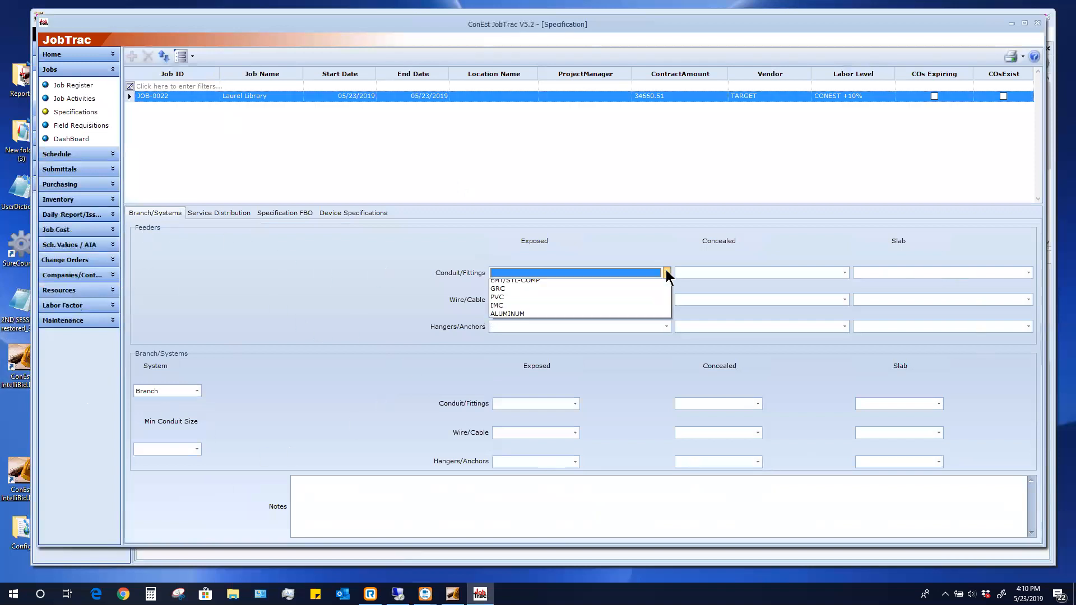
click(665, 272)
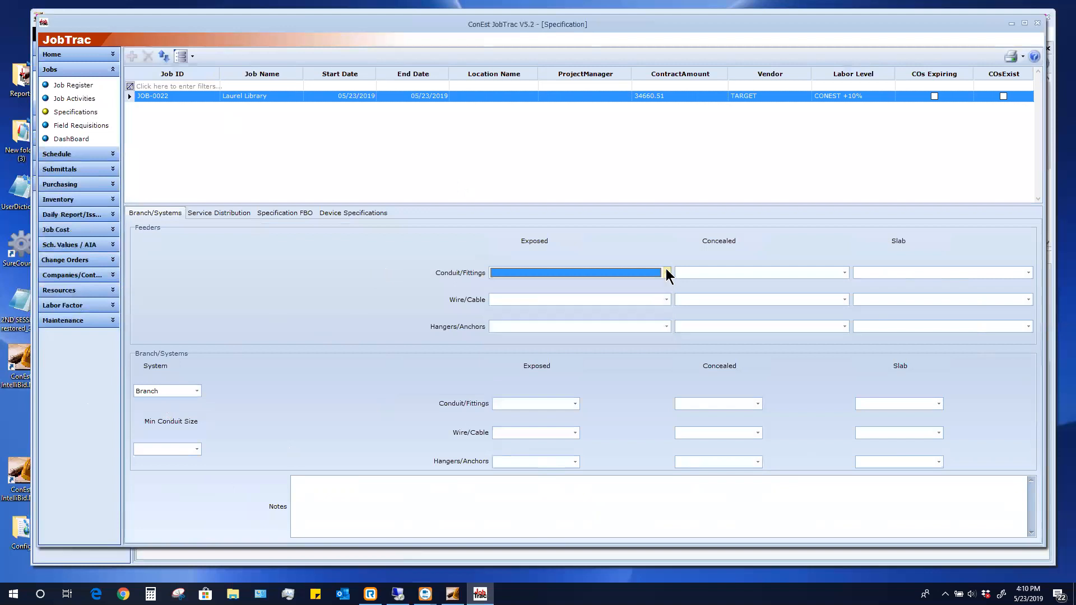
click(667, 301)
click(667, 301)
click(666, 327)
click(666, 326)
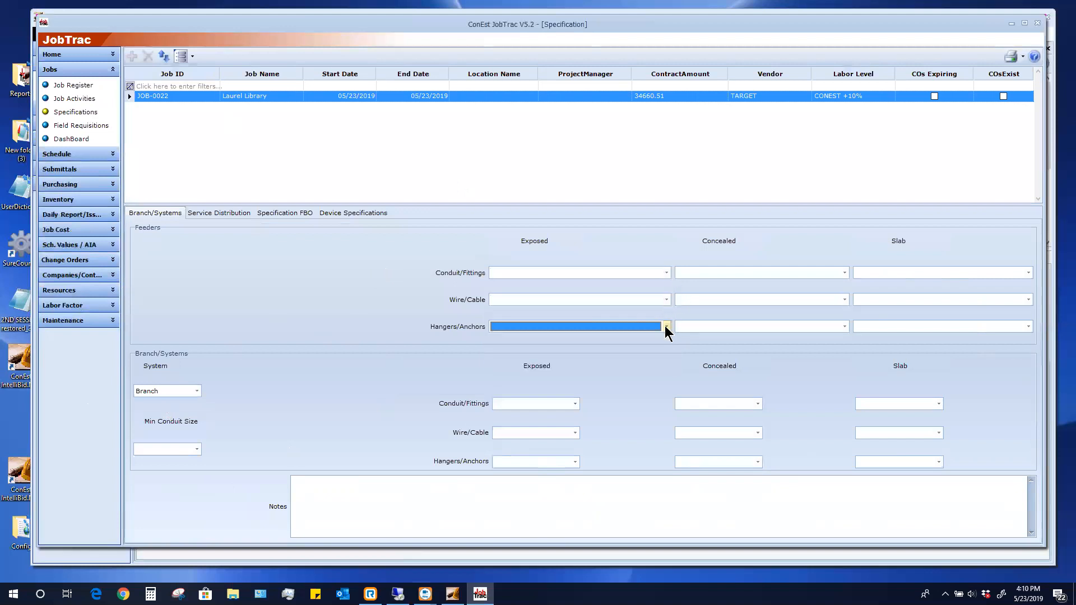
click(844, 273)
click(845, 272)
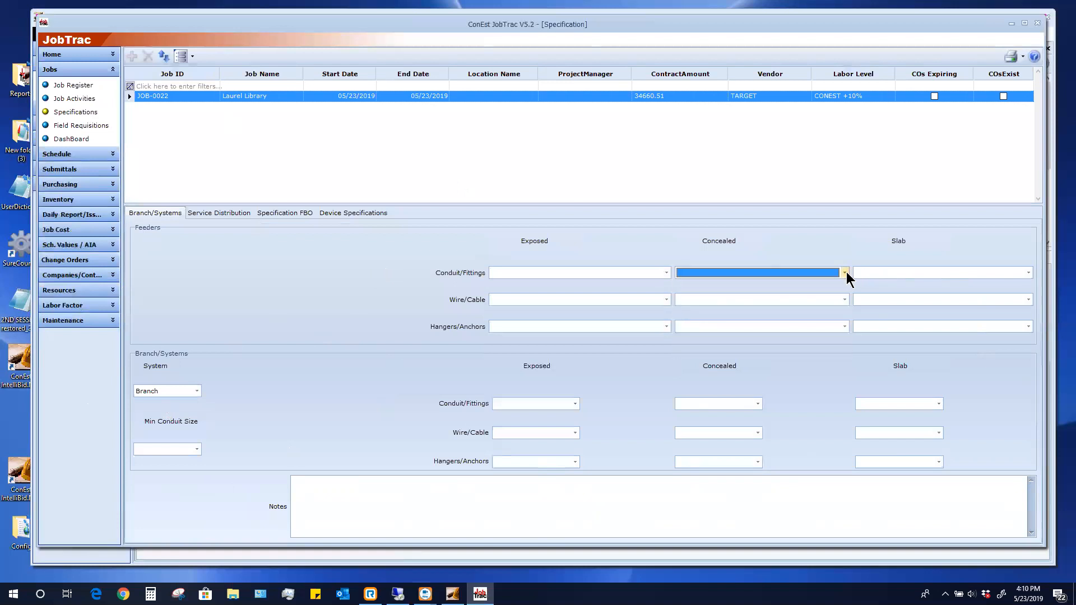
Check the Service Distribution primary voltage and amperage, then view the FBO and Device Specifications pages
click(229, 216)
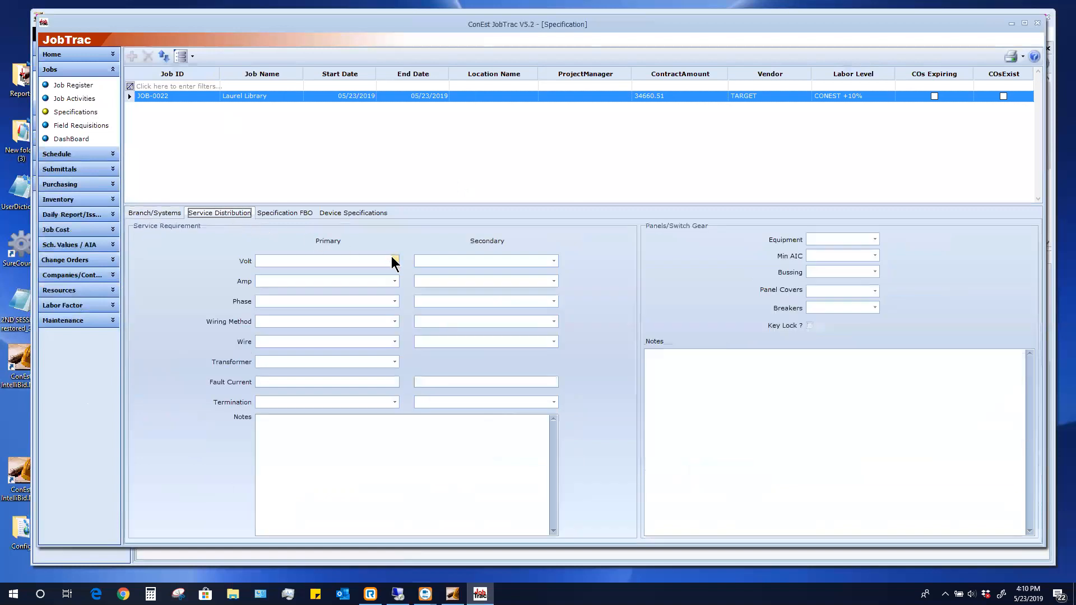
click(394, 261)
click(394, 261)
click(391, 283)
click(391, 283)
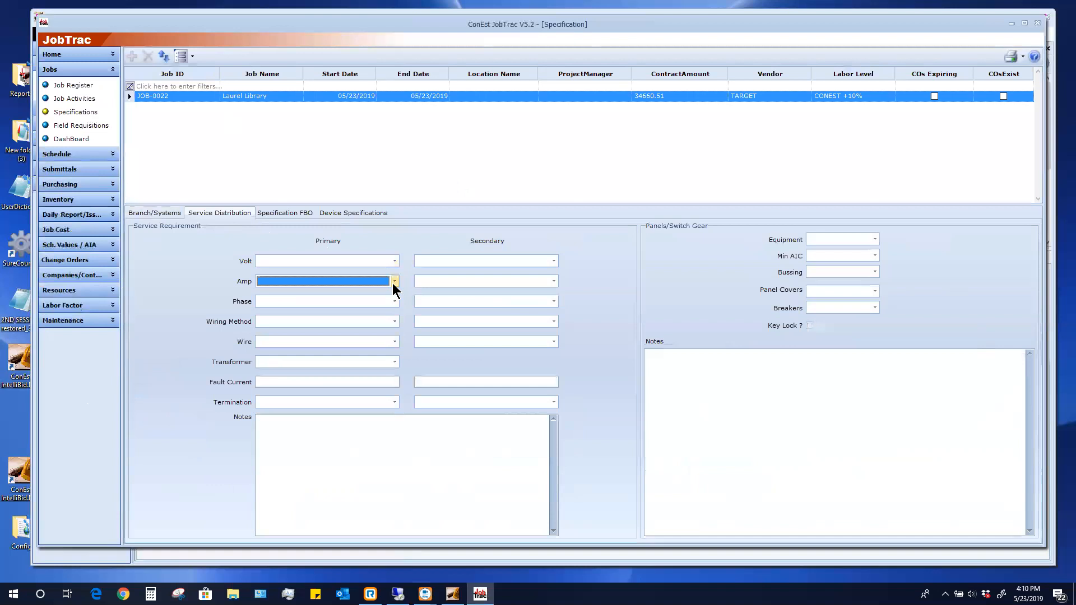
click(285, 214)
click(356, 214)
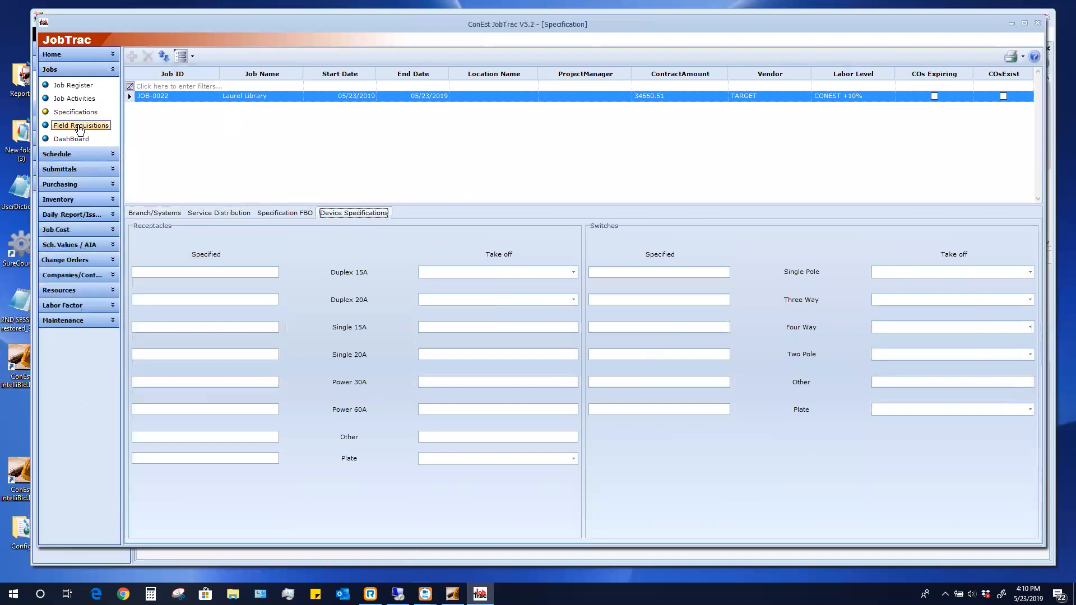
click(68, 154)
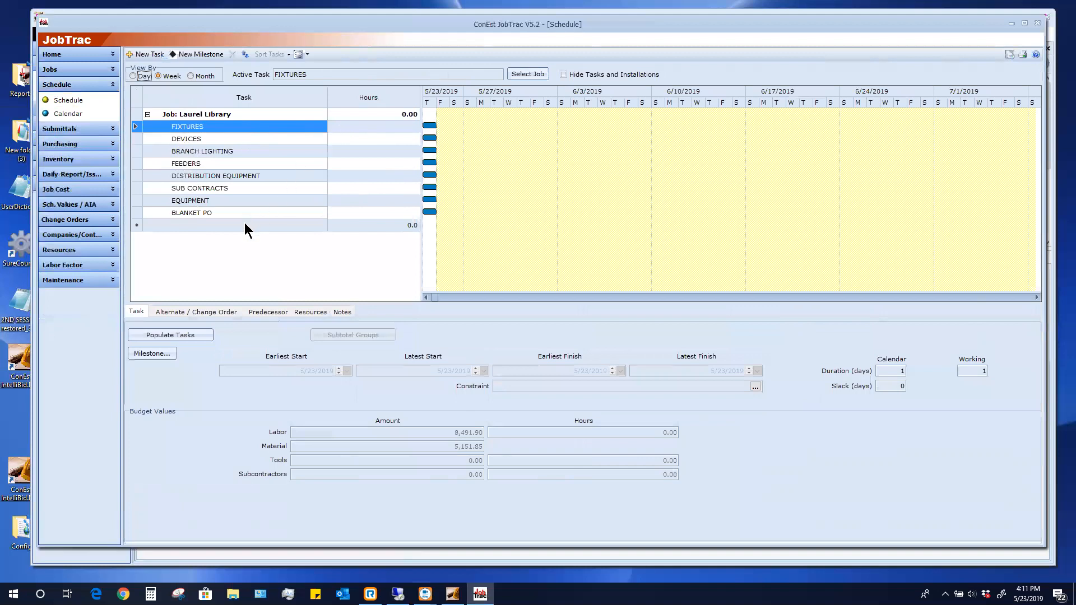
Start populating tasks on the Laurel Library schedule to bring up Create Installations
click(169, 332)
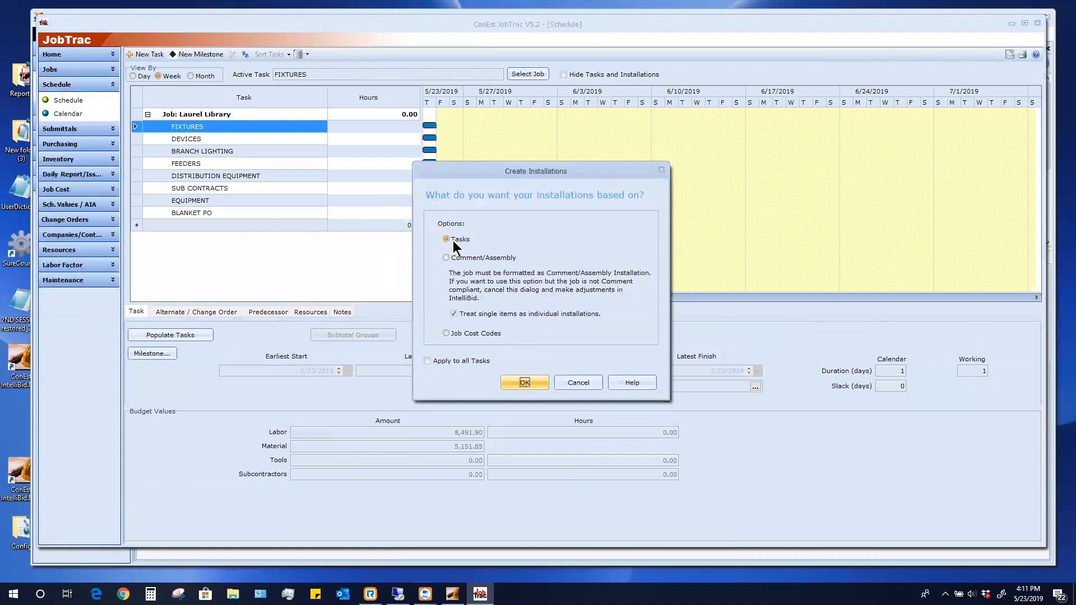
Dismiss the prompt, create task-based installations under DEVICES, and open its subtotal groups
click(572, 382)
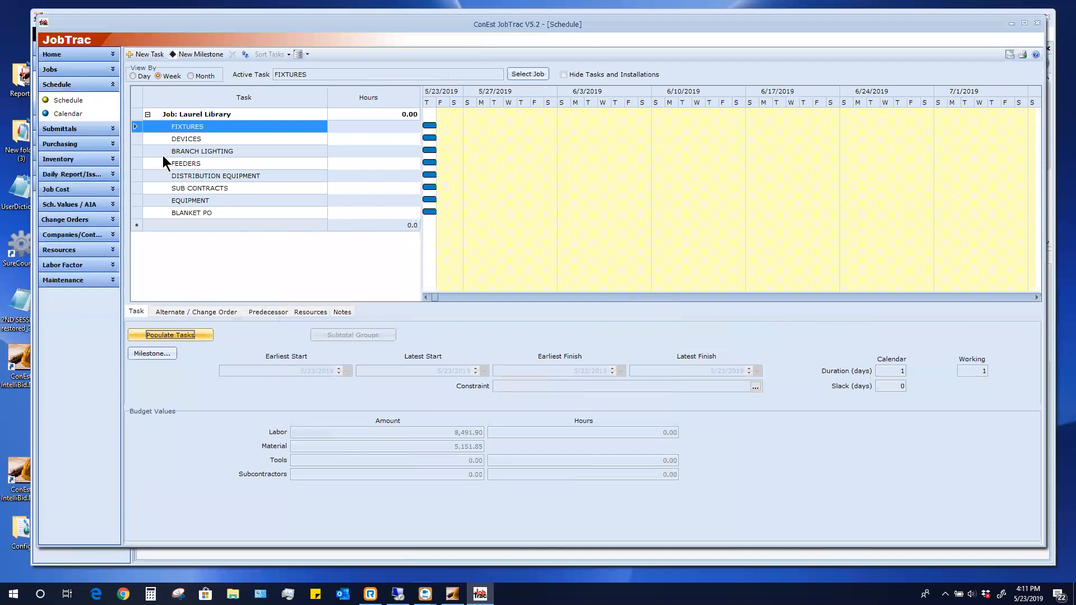
click(183, 140)
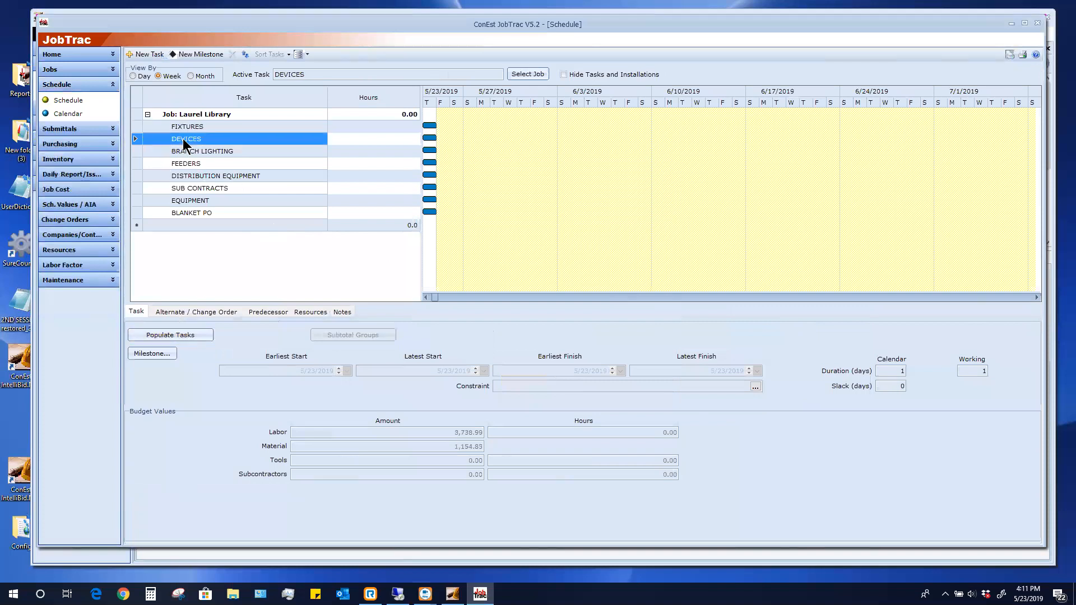
click(175, 334)
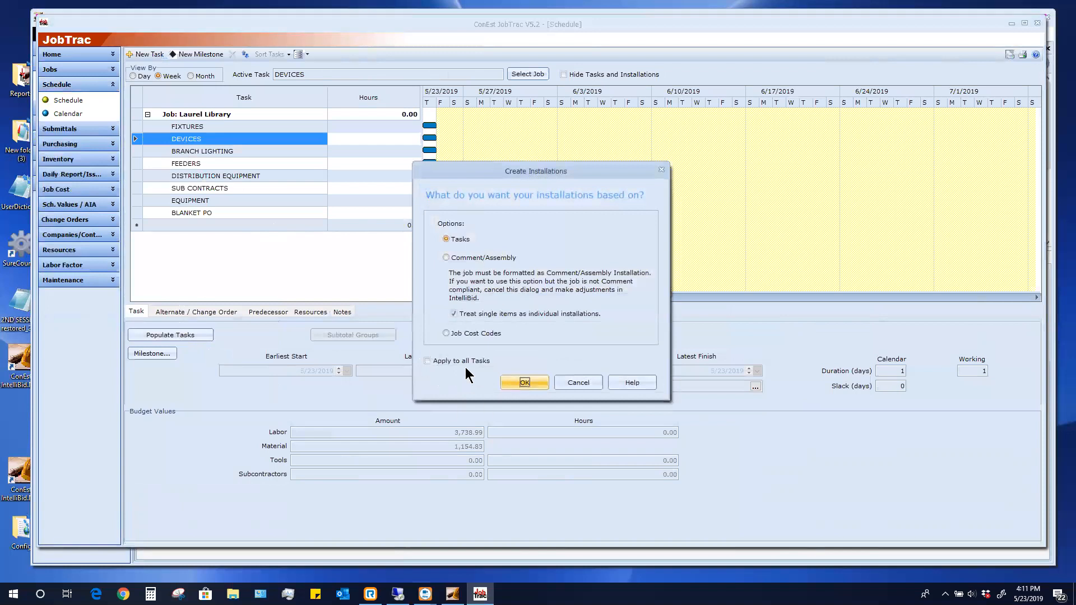
click(525, 381)
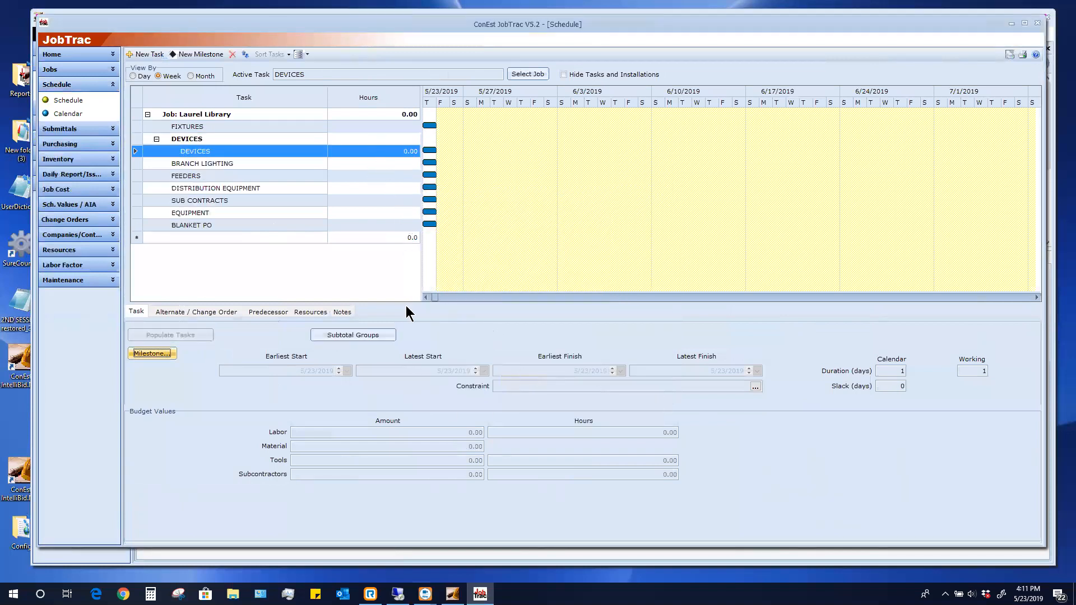
click(352, 334)
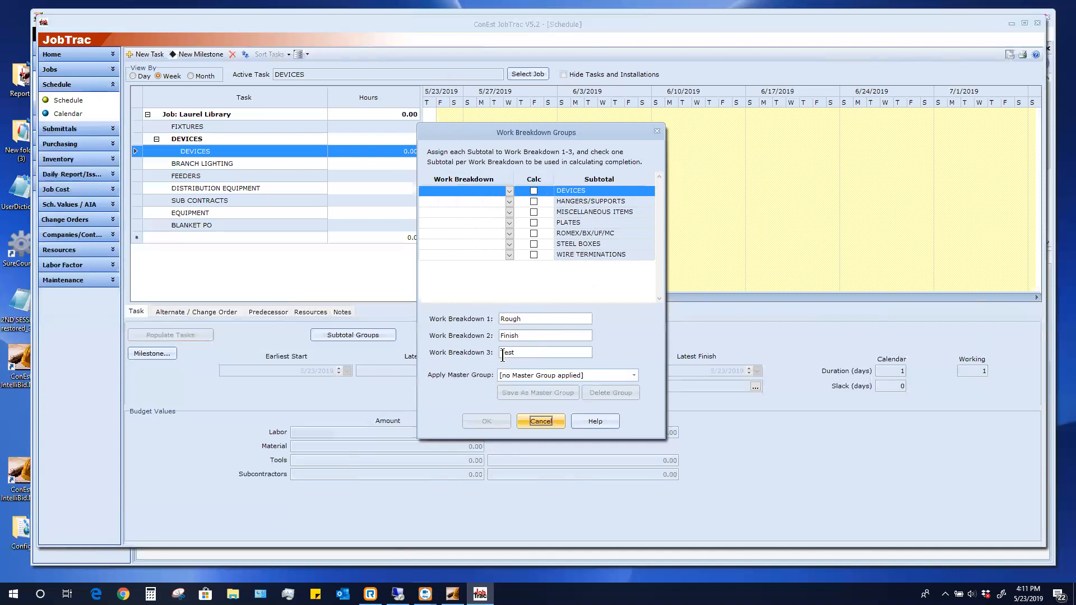
Assign DEVICES, MISCELLANEOUS ITEMS and PLATES to breakdown 2; HANGERS, ROMEX, STEEL BOXES, WIRE TERMINATIONS to 1
click(498, 194)
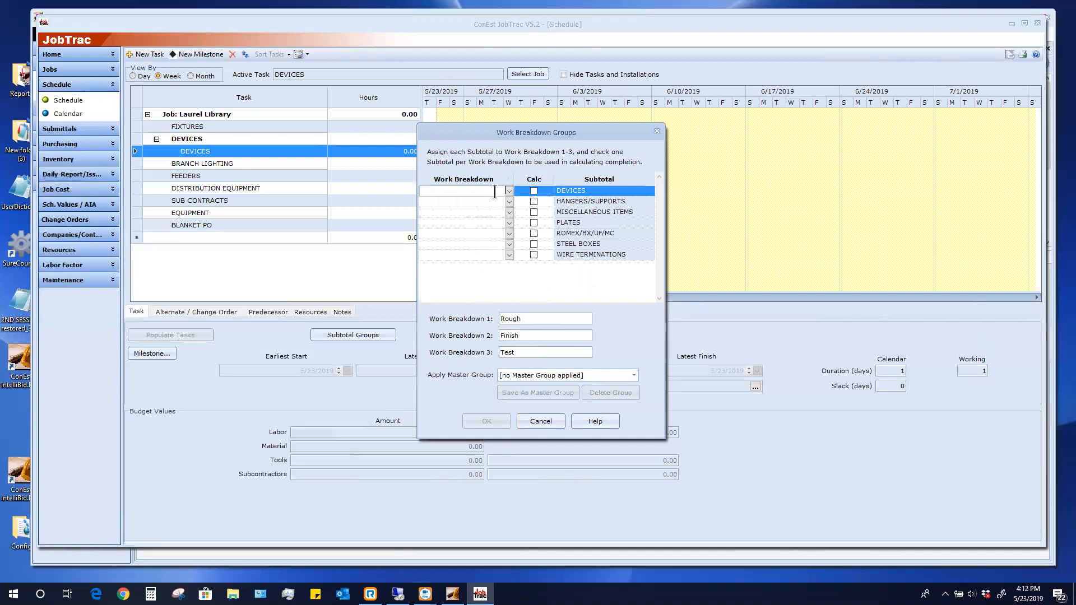
text(2)
click(491, 200)
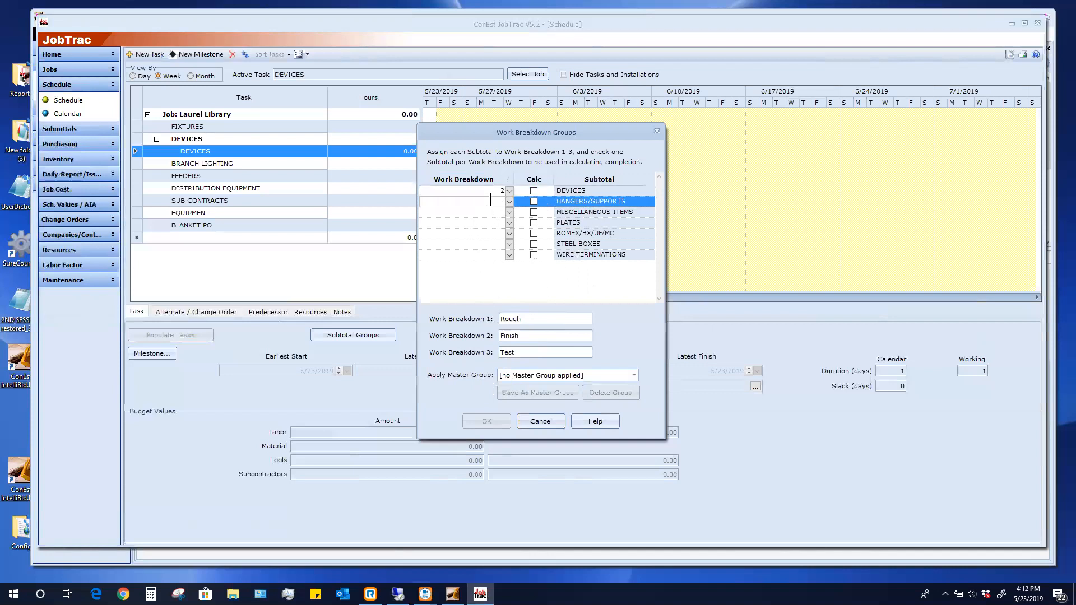
text(1)
click(494, 213)
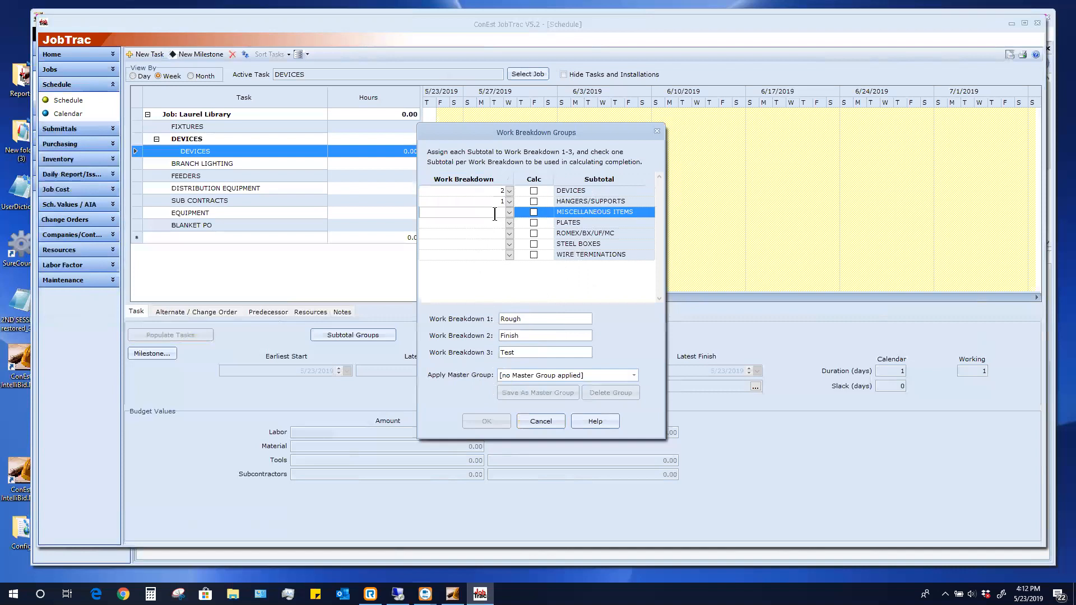
text(2)
click(498, 222)
text(2)
click(498, 232)
text(1)
click(498, 244)
text(1)
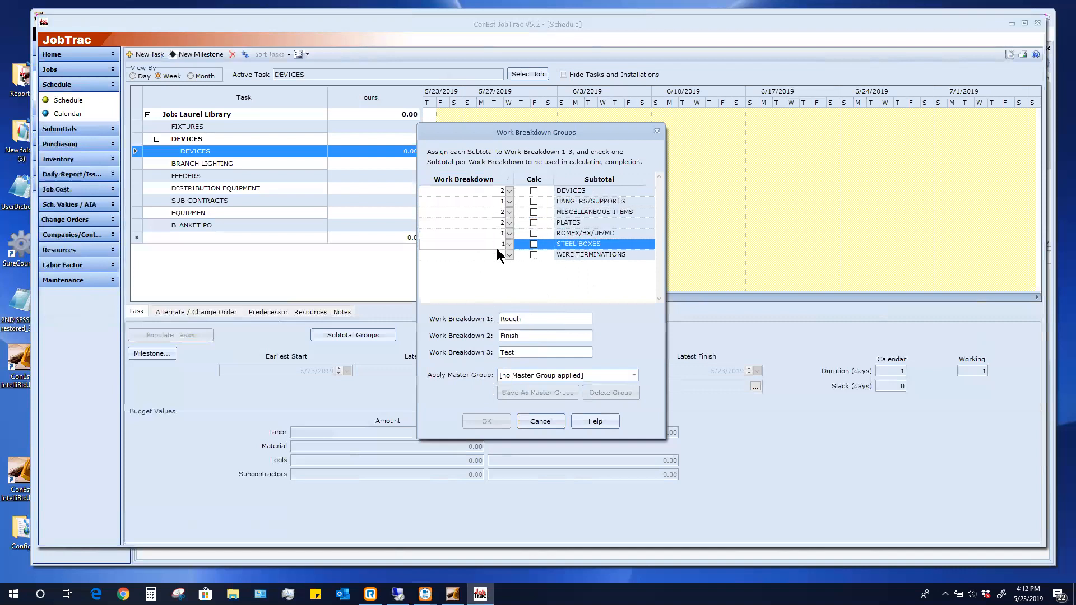
click(496, 255)
text(1)
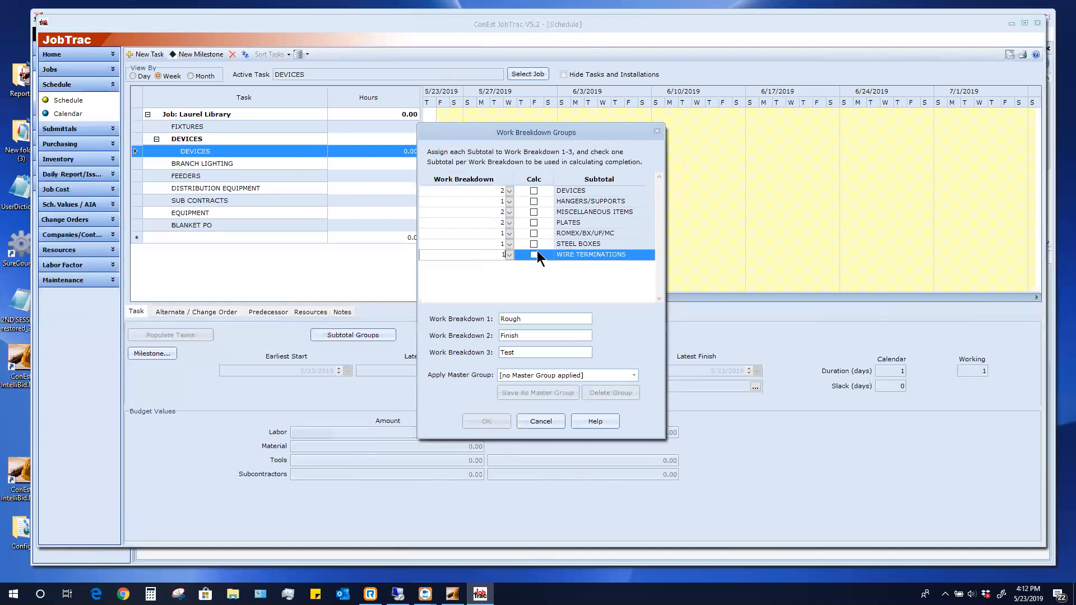
Tick Calc for DEVICES and ROMEX/BX/UF/MC and confirm the work breakdown groups
click(533, 190)
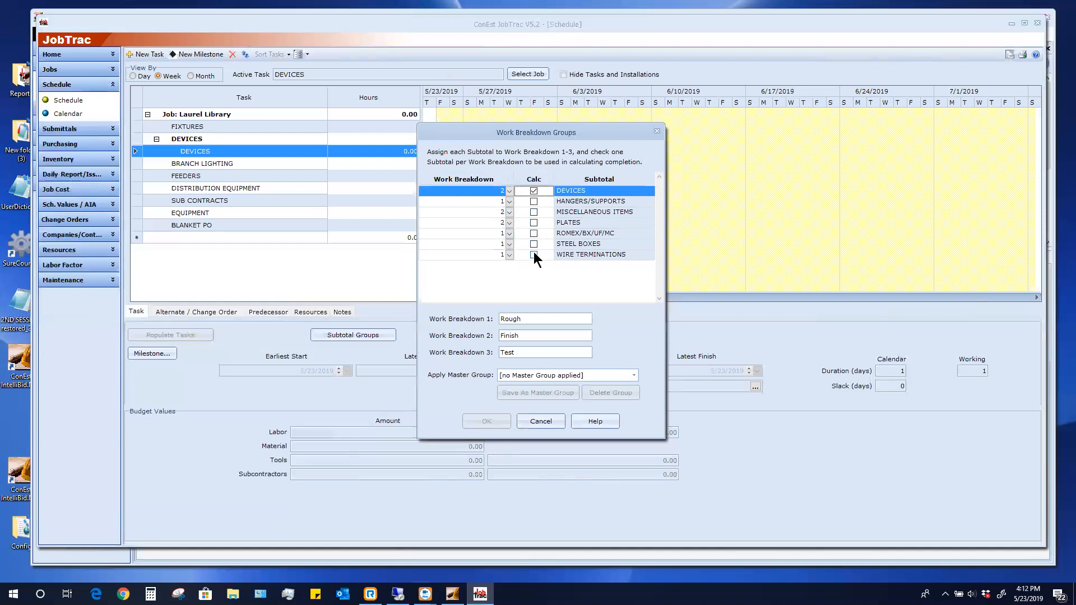
click(533, 233)
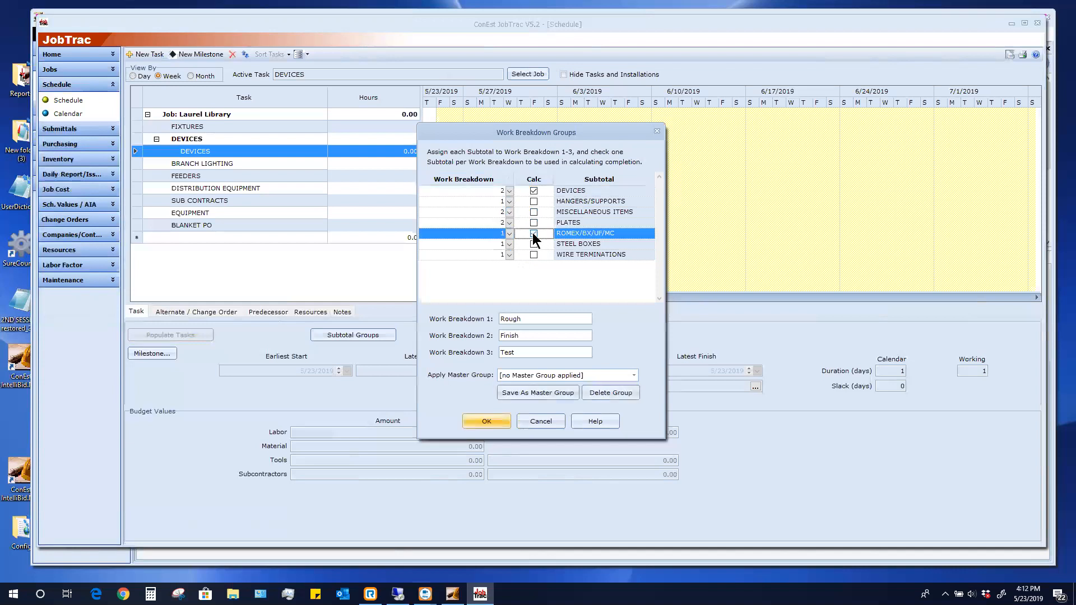
click(495, 423)
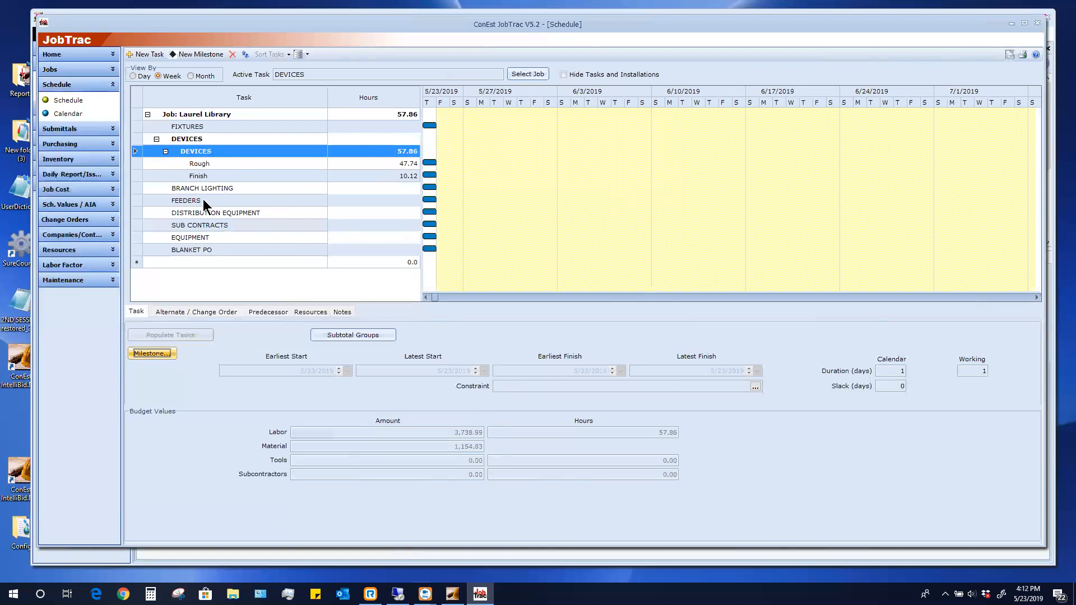
Create task-based installations for BRANCH LIGHTING and open its subtotal groups
click(136, 200)
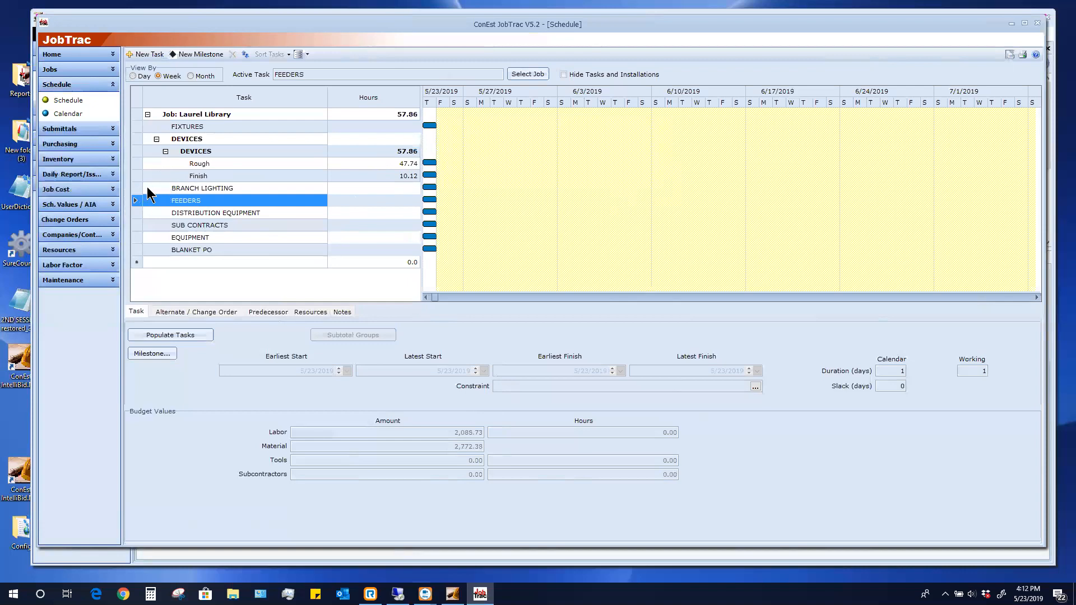
click(139, 187)
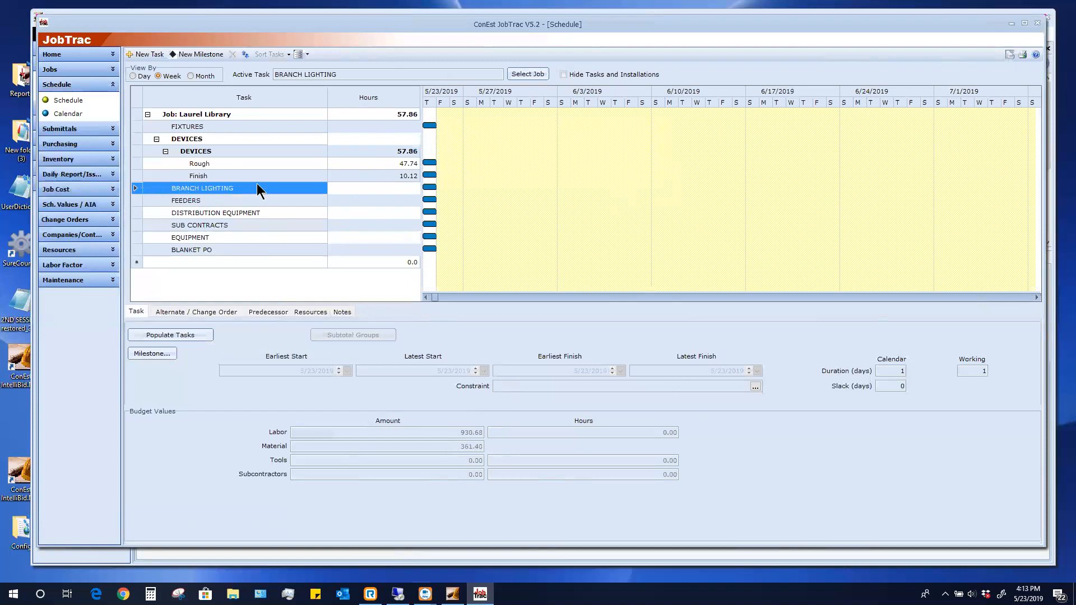
click(201, 335)
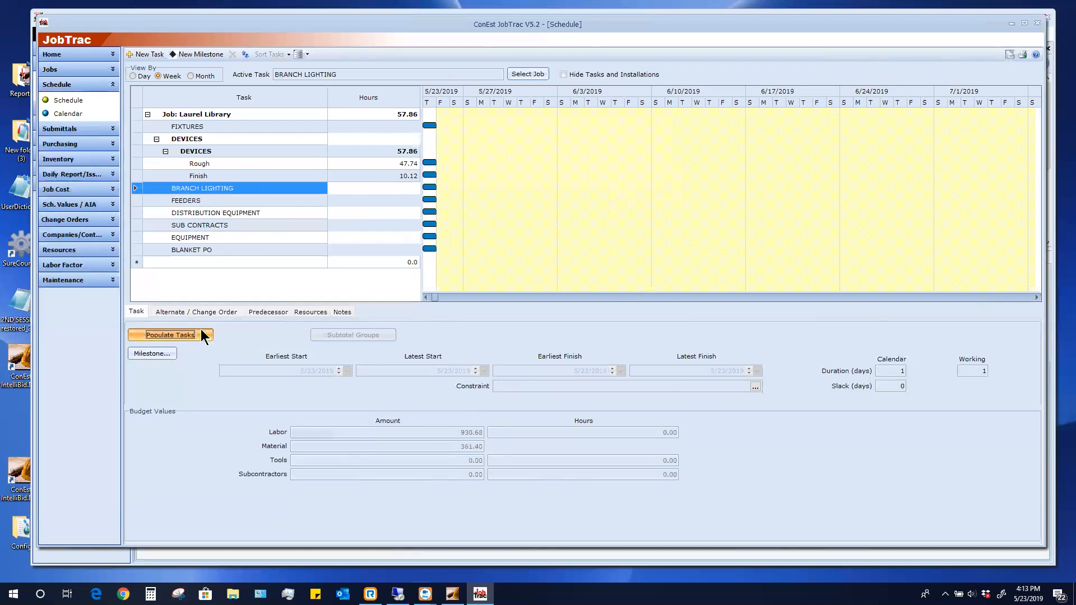
click(518, 382)
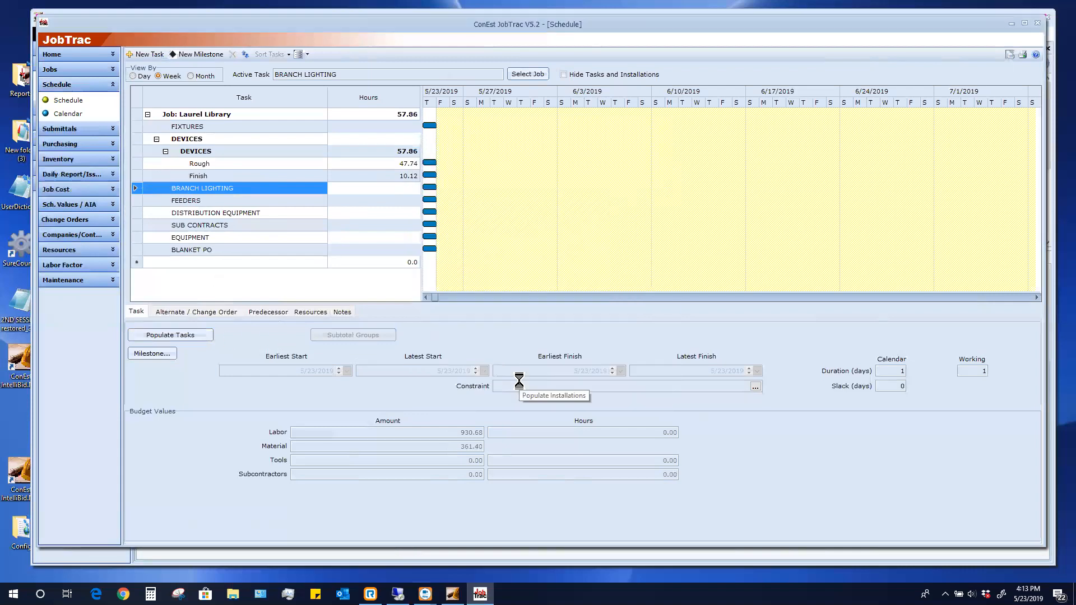
click(364, 335)
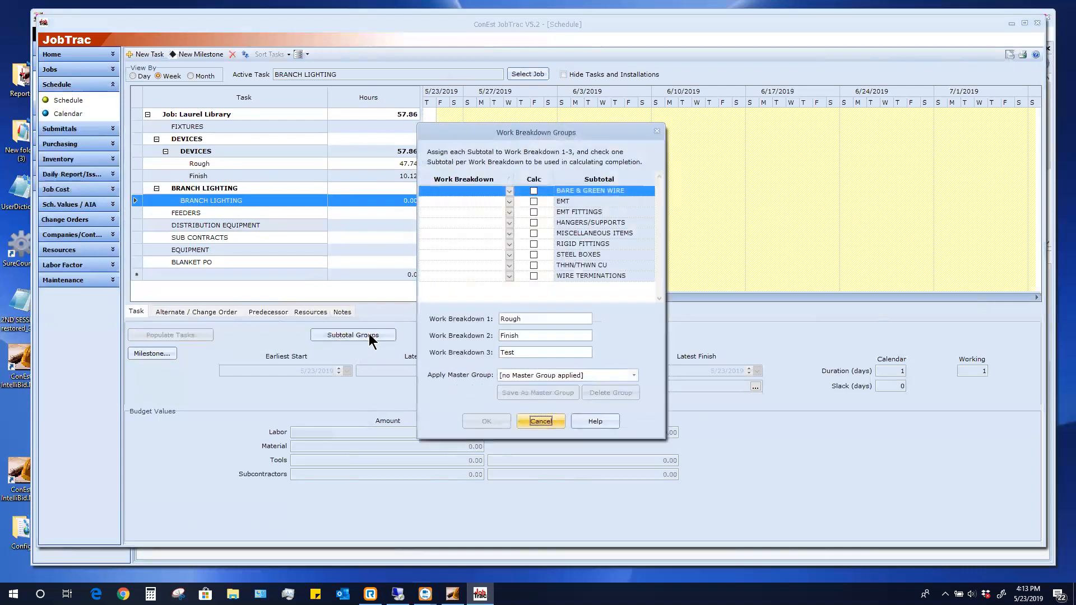
Assign every BRANCH LIGHTING subtotal to breakdown 1, except MISCELLANEOUS ITEMS to breakdown 2
click(488, 192)
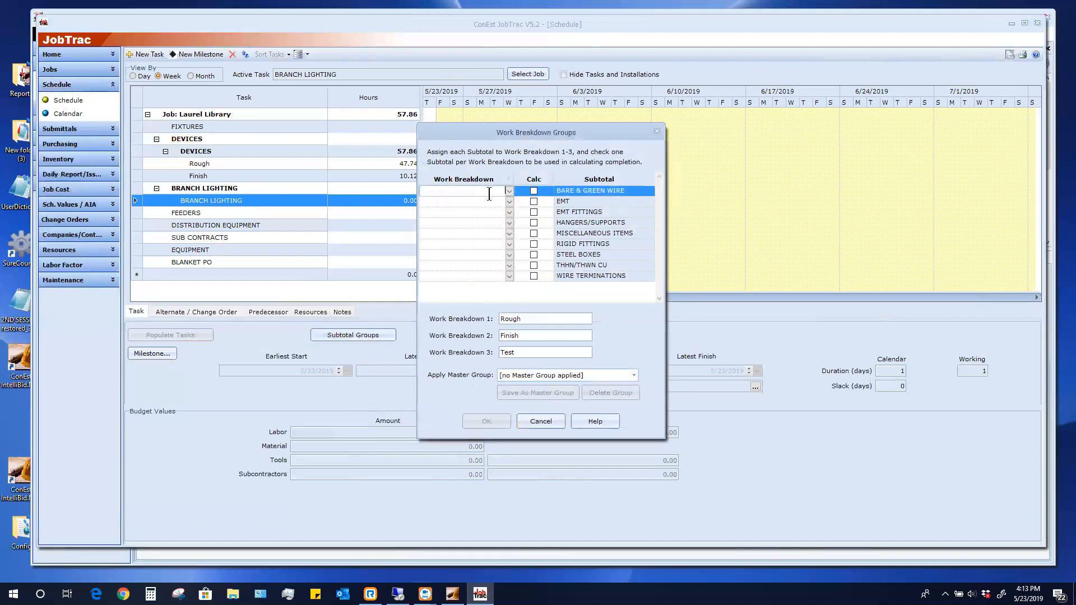
text(1)
click(499, 200)
text(1)
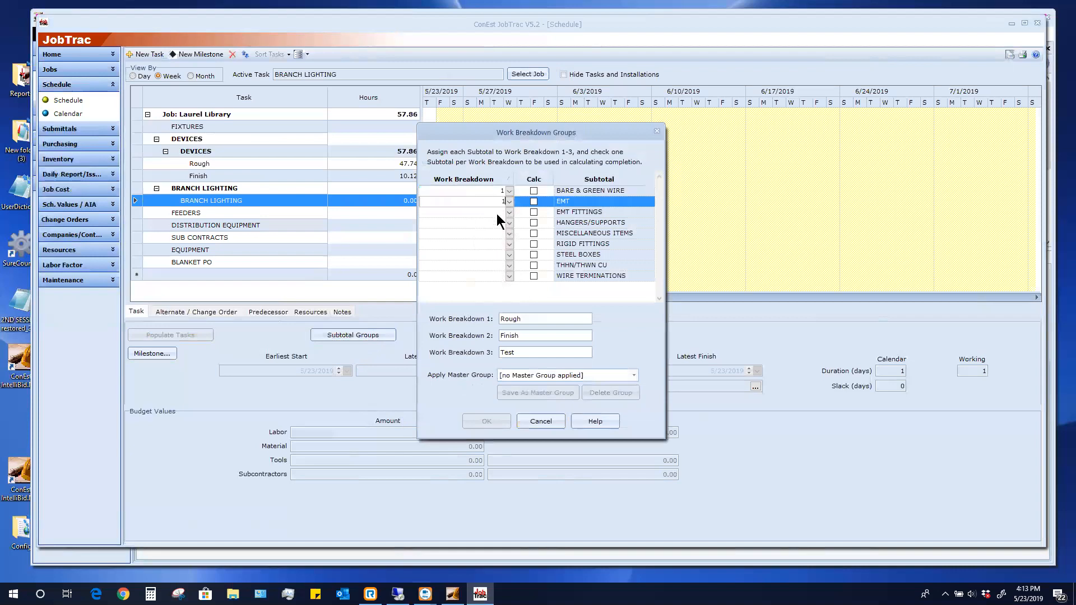
click(496, 213)
text(1)
click(495, 222)
text(1)
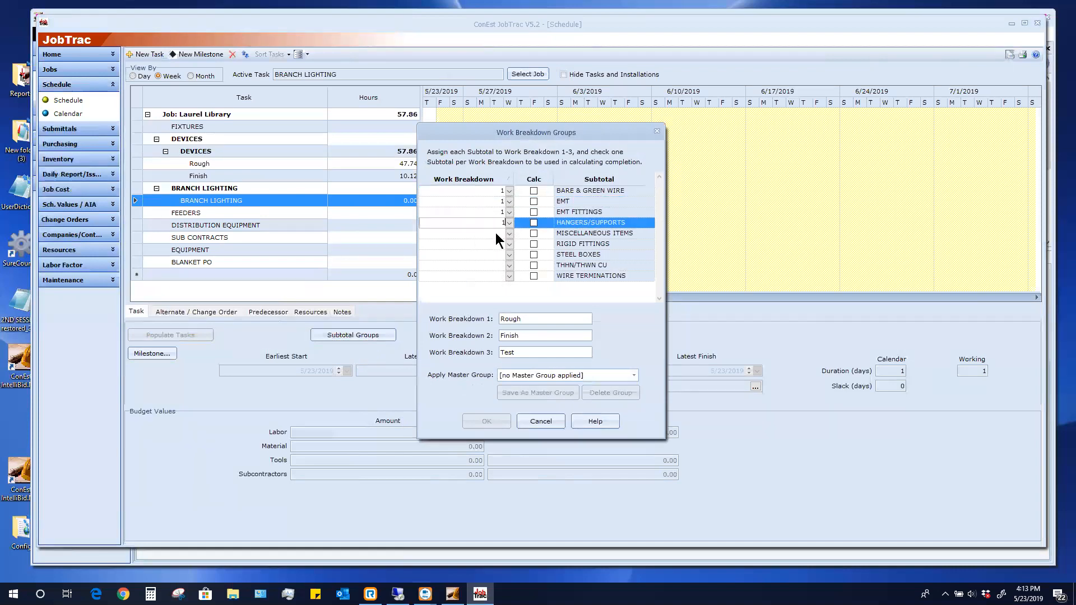
click(495, 233)
text(2)
click(492, 243)
text(1)
click(493, 251)
text(1)
click(496, 266)
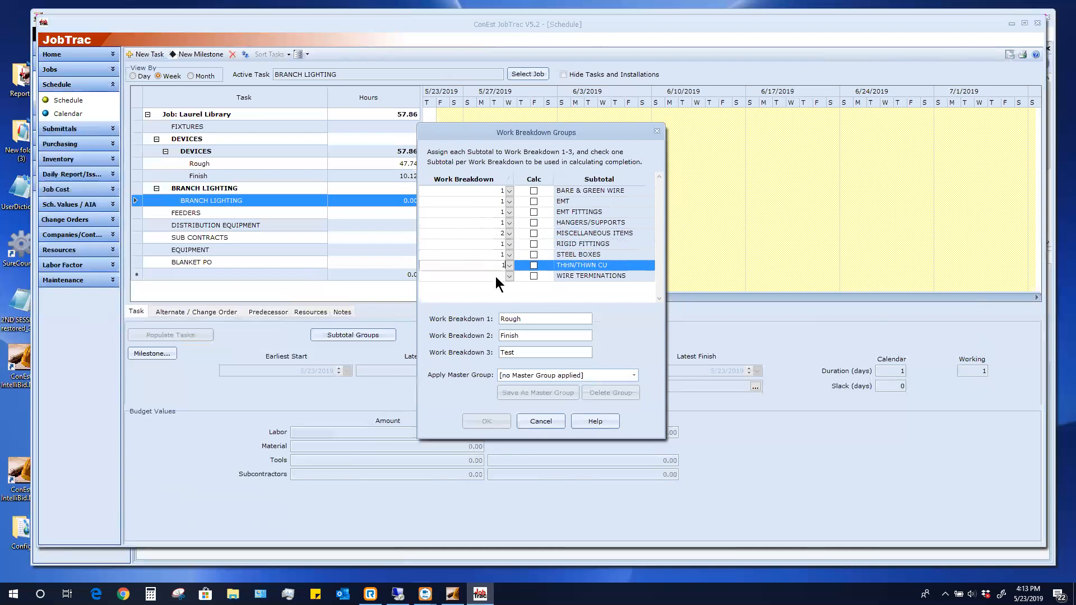
text(1)
click(495, 275)
text(1)
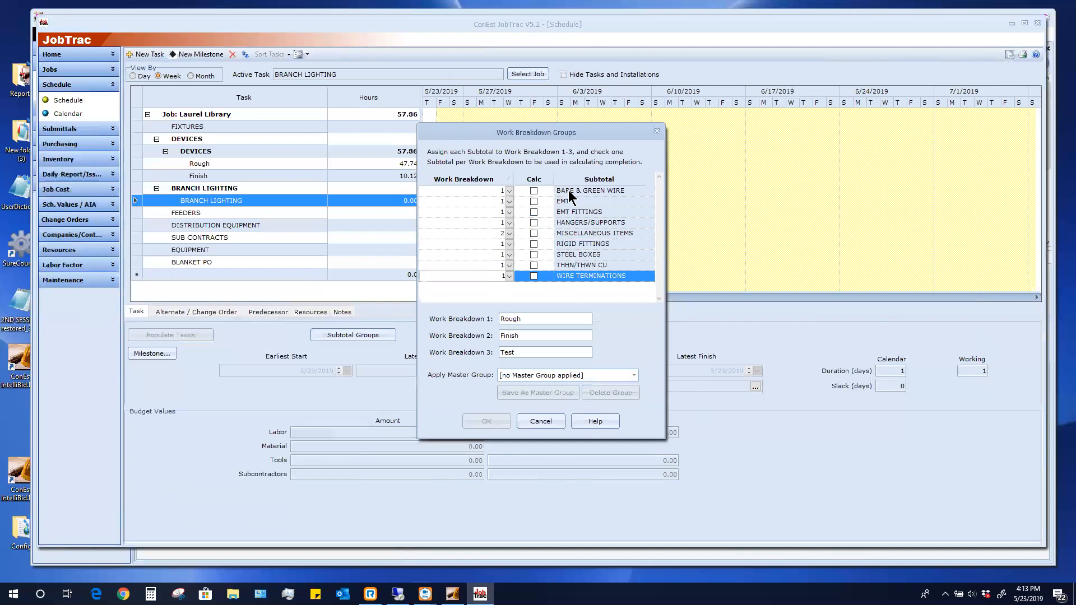
Tick Calc for EMT and MISCELLANEOUS ITEMS, acknowledging the EMT subtotal notice
click(533, 201)
click(522, 398)
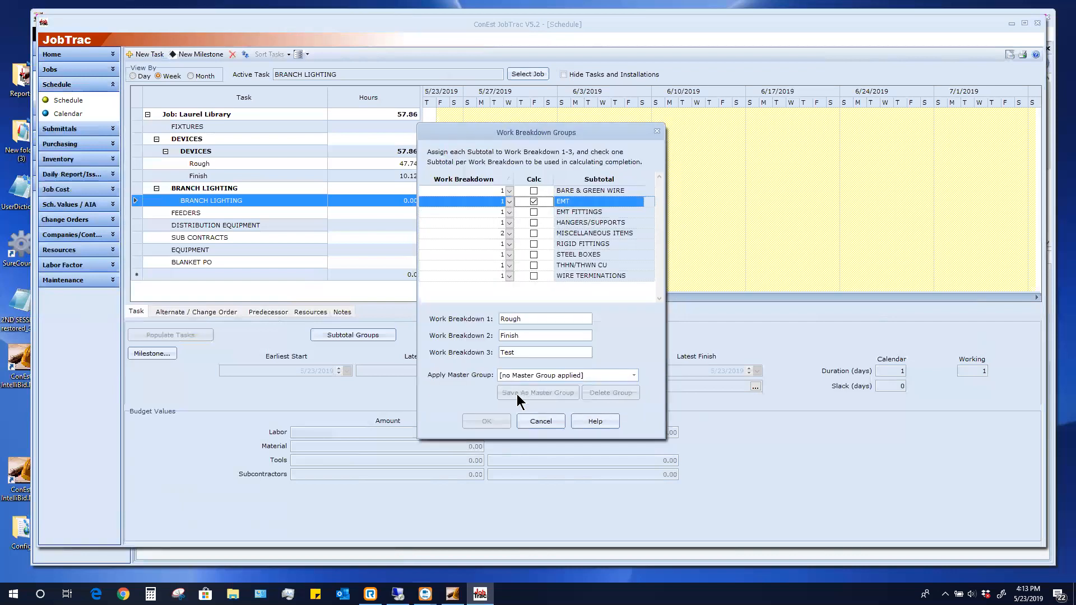
click(534, 233)
Confirm the BRANCH LIGHTING work breakdowns and select the DEVICES Rough task
click(483, 421)
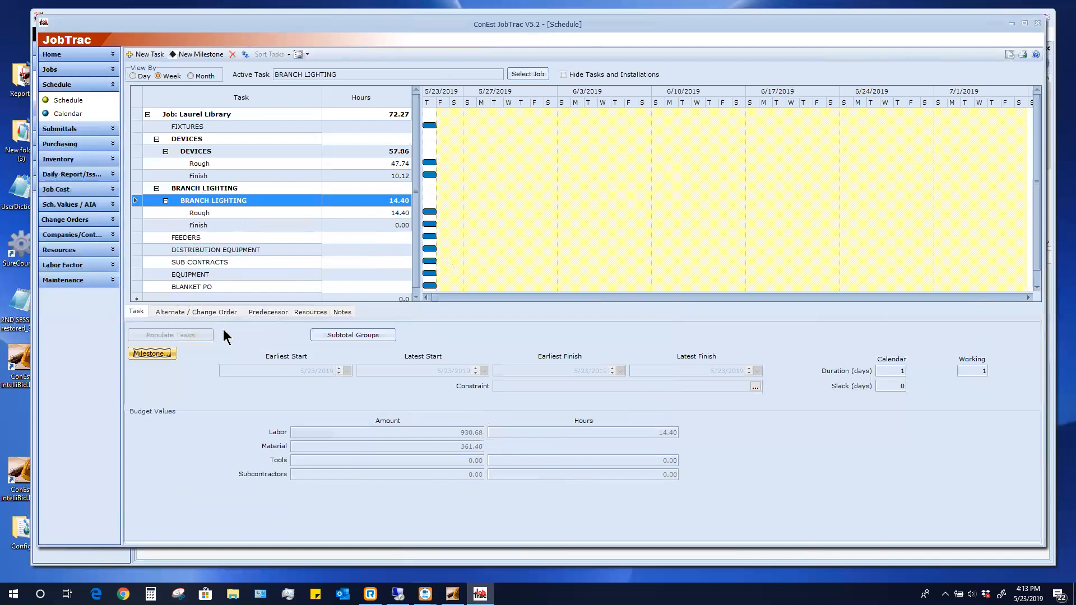
click(222, 163)
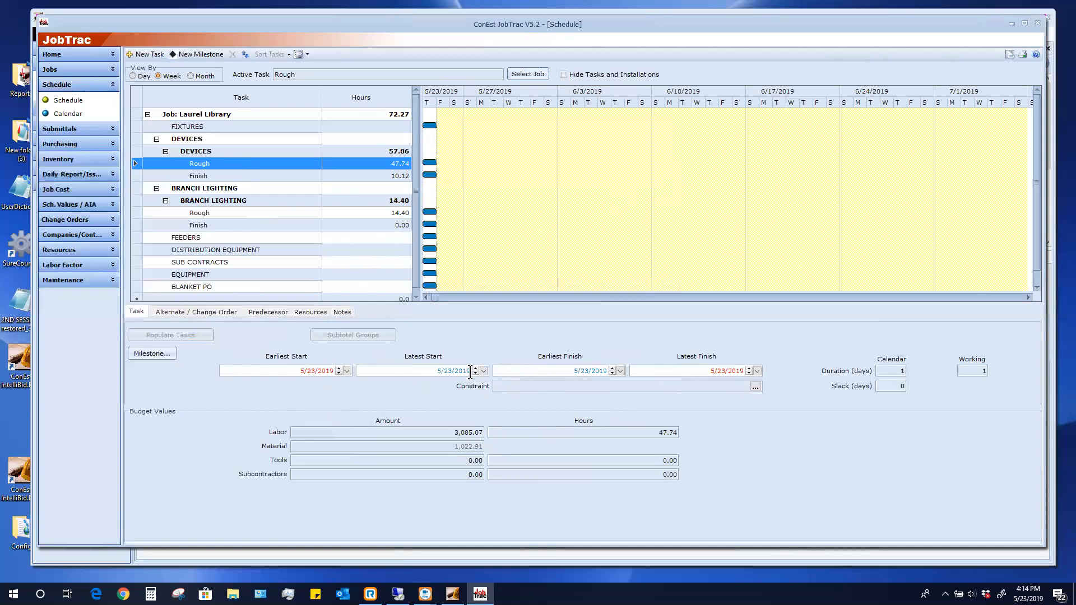
Set the DEVICES Rough task's latest finish to 5/24/2019, after briefly trying May 28, and show its resources
click(757, 371)
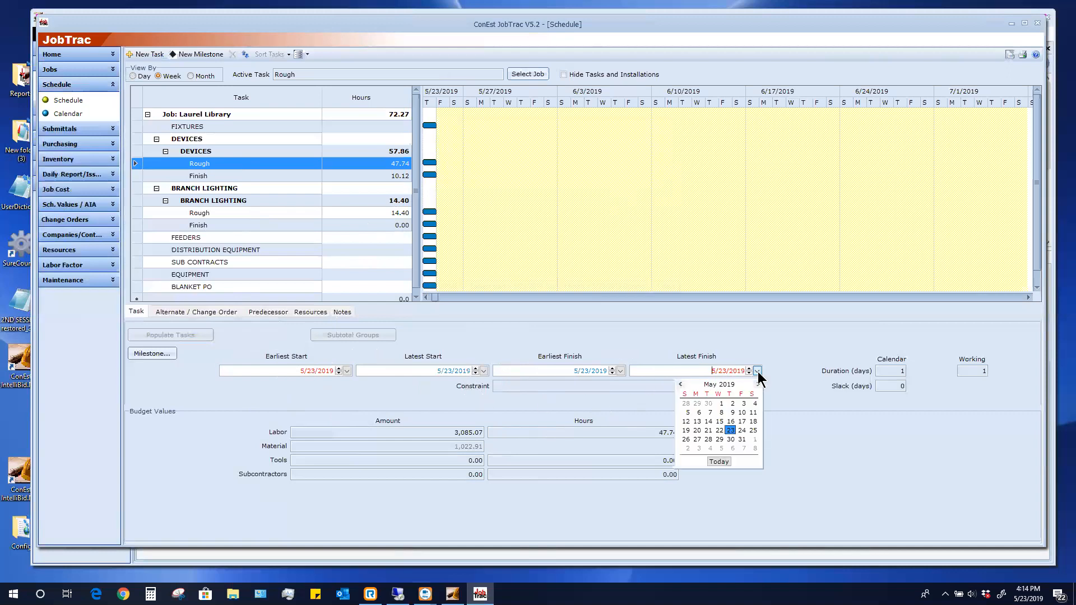
click(740, 430)
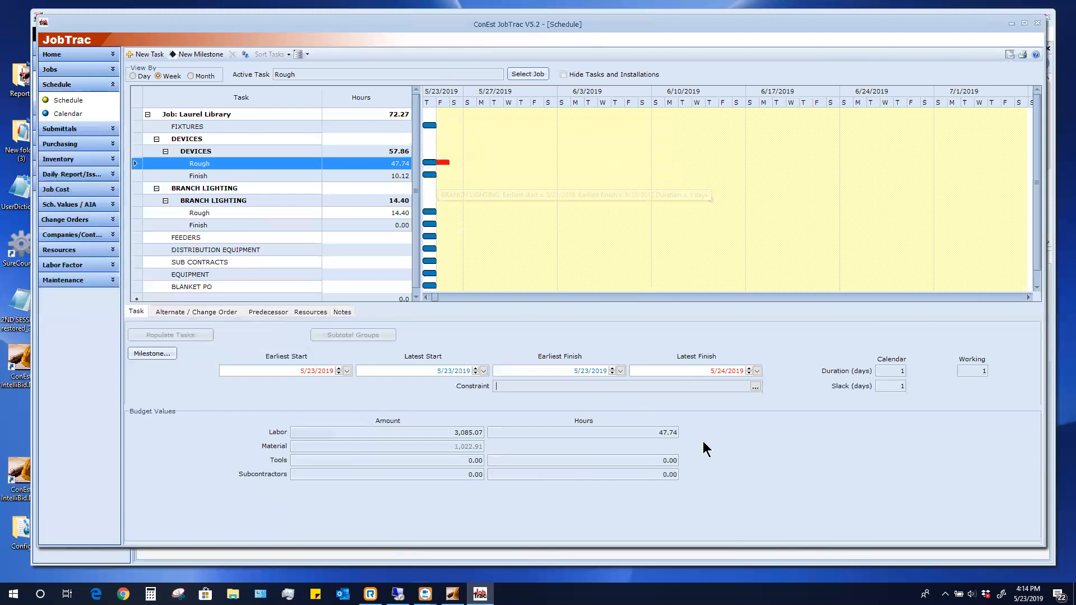
click(757, 370)
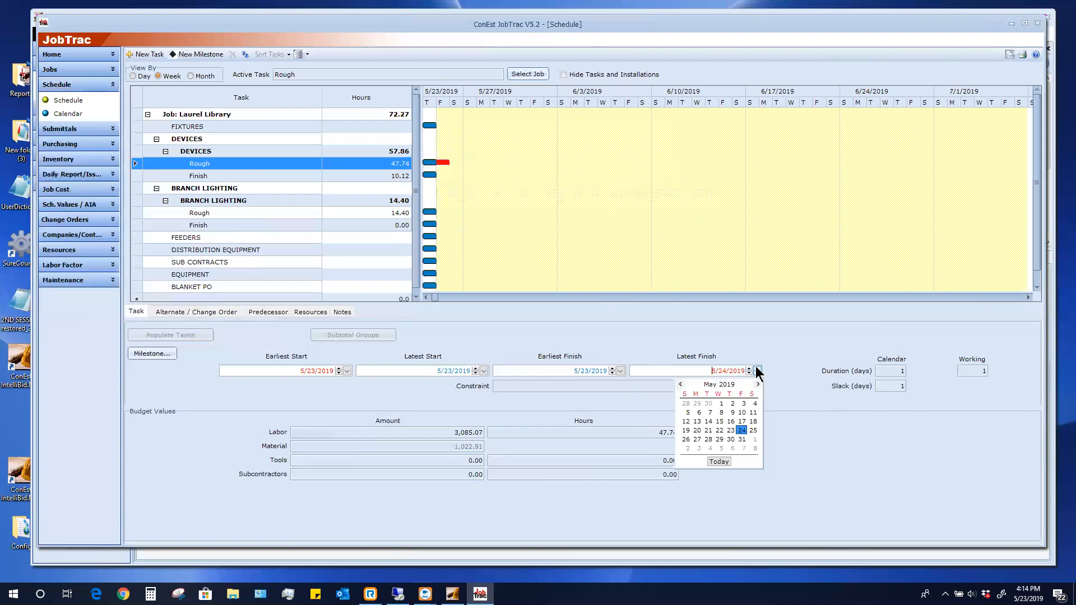
click(711, 437)
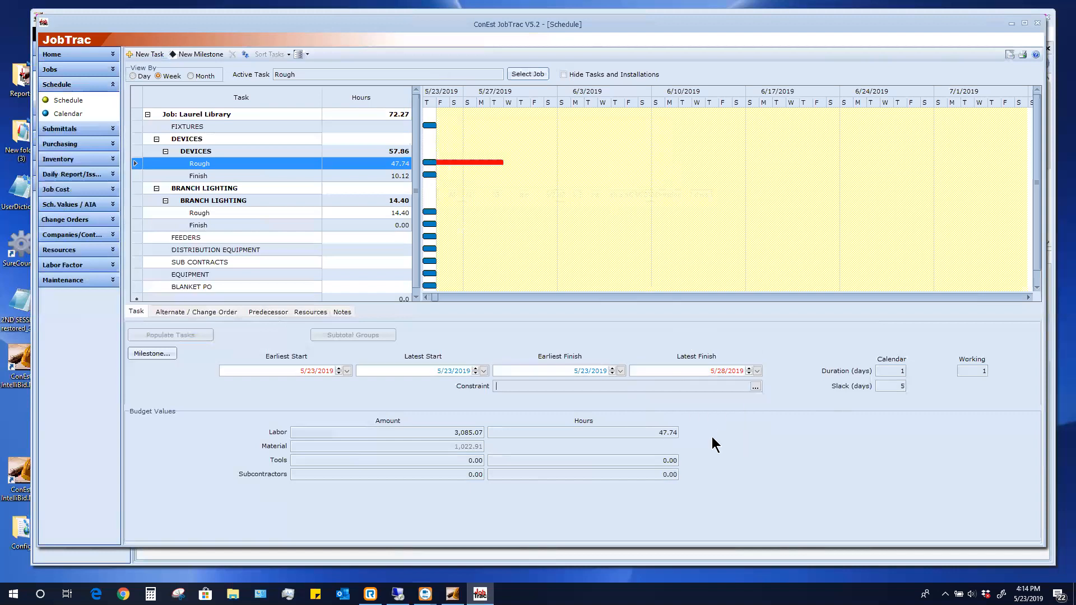
click(902, 386)
click(757, 372)
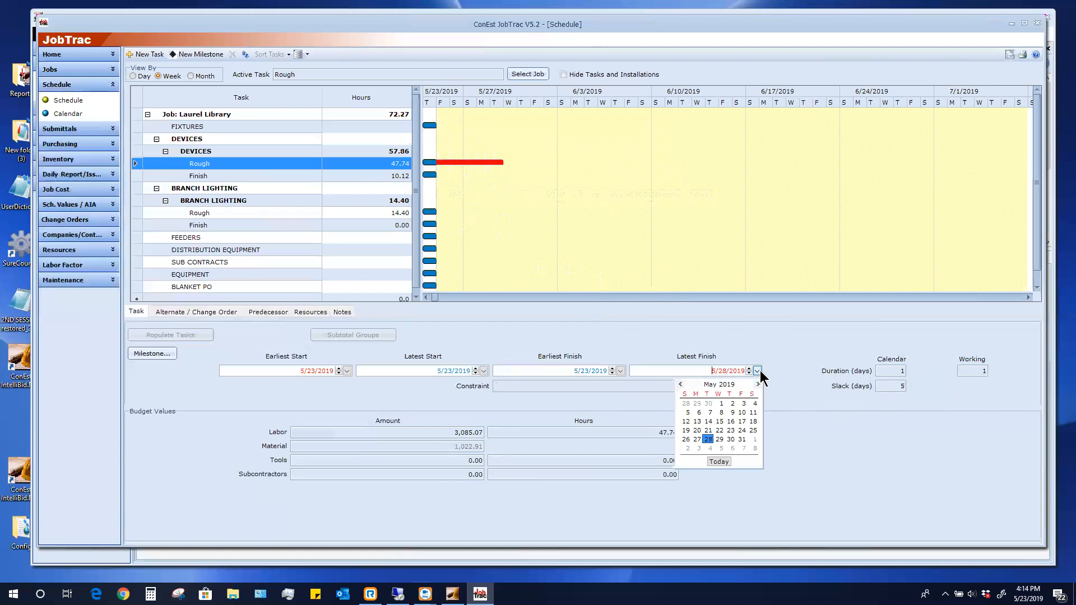
click(742, 430)
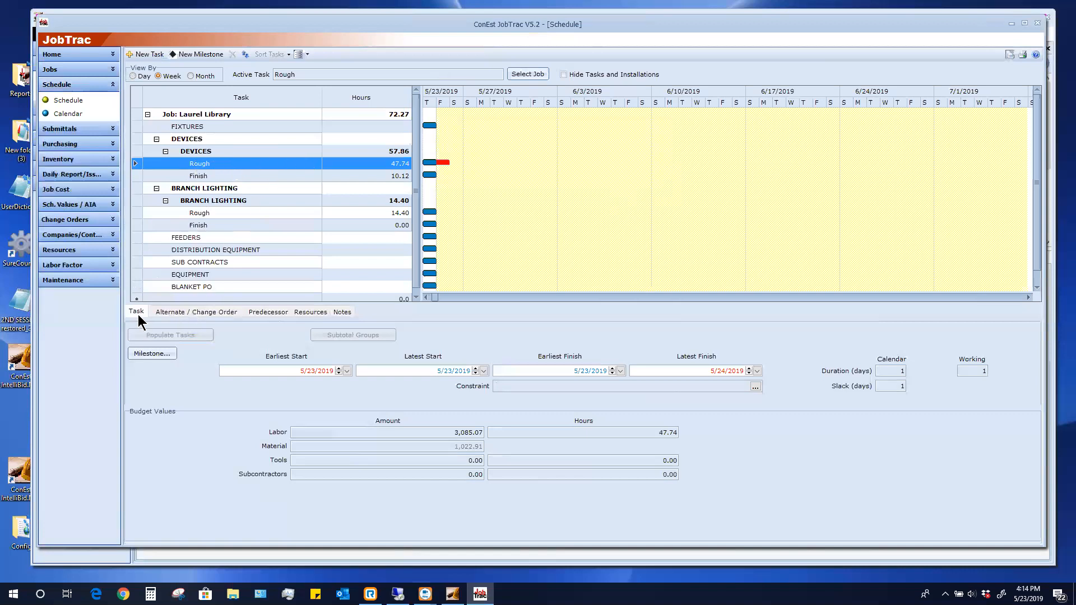
click(316, 311)
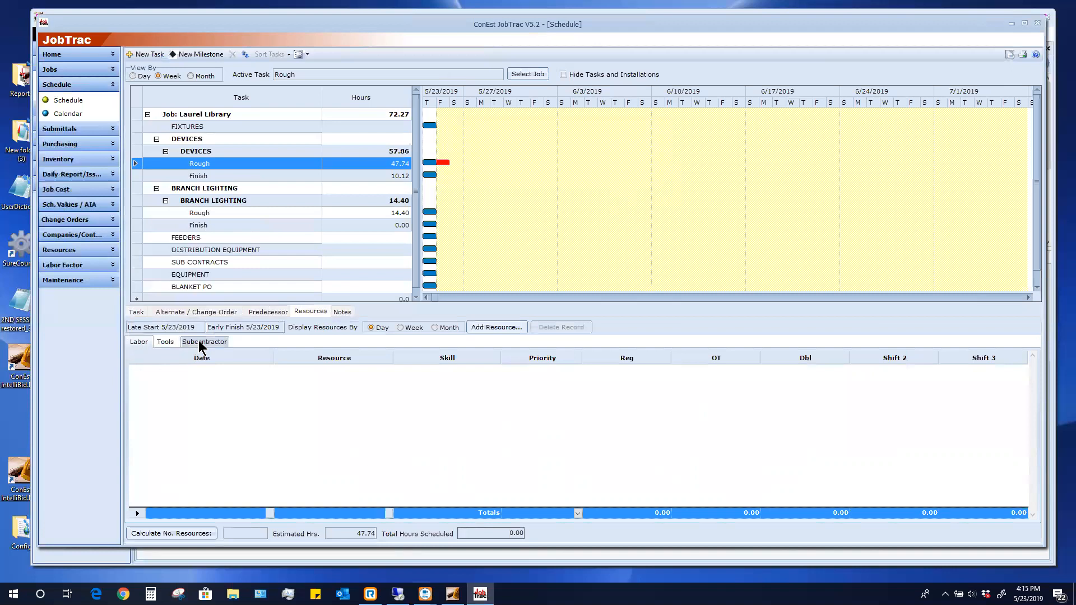
Add the Foreman to the DEVICES Rough task for the single date May 23
click(143, 345)
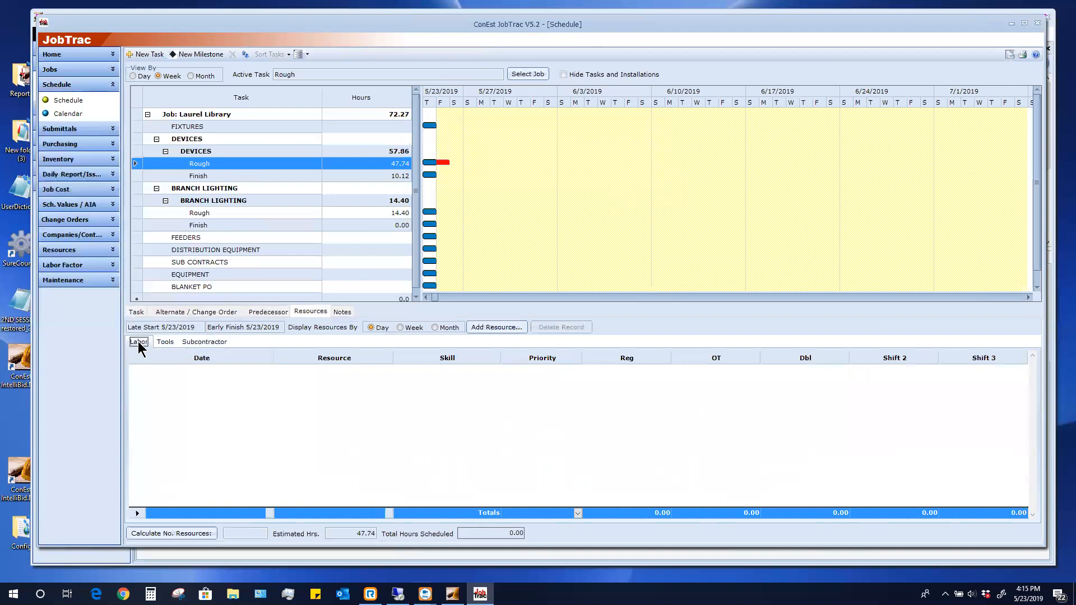
click(493, 328)
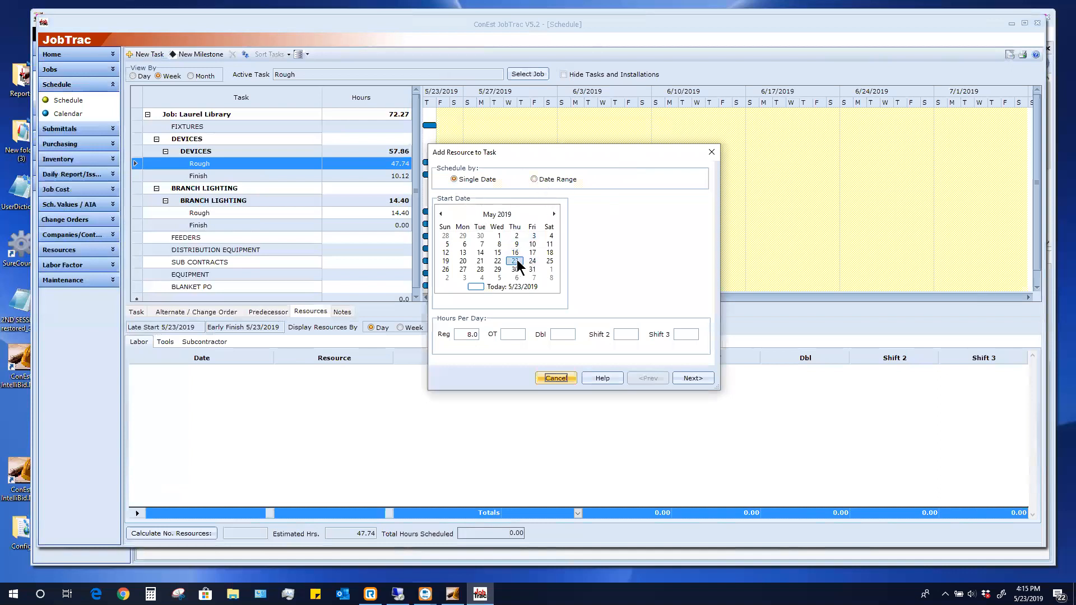
click(541, 180)
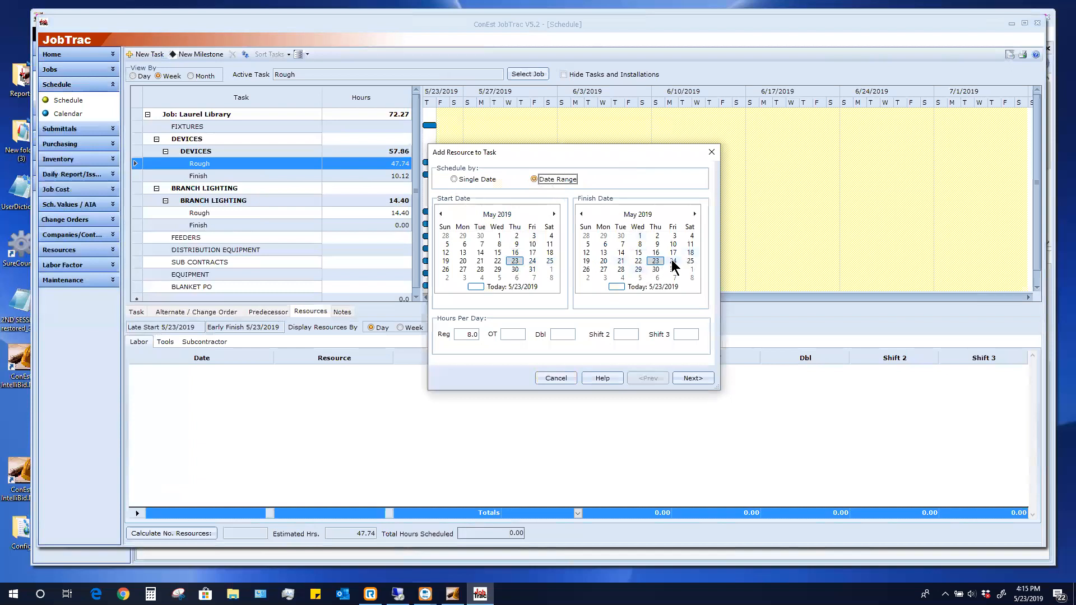
click(456, 179)
click(515, 262)
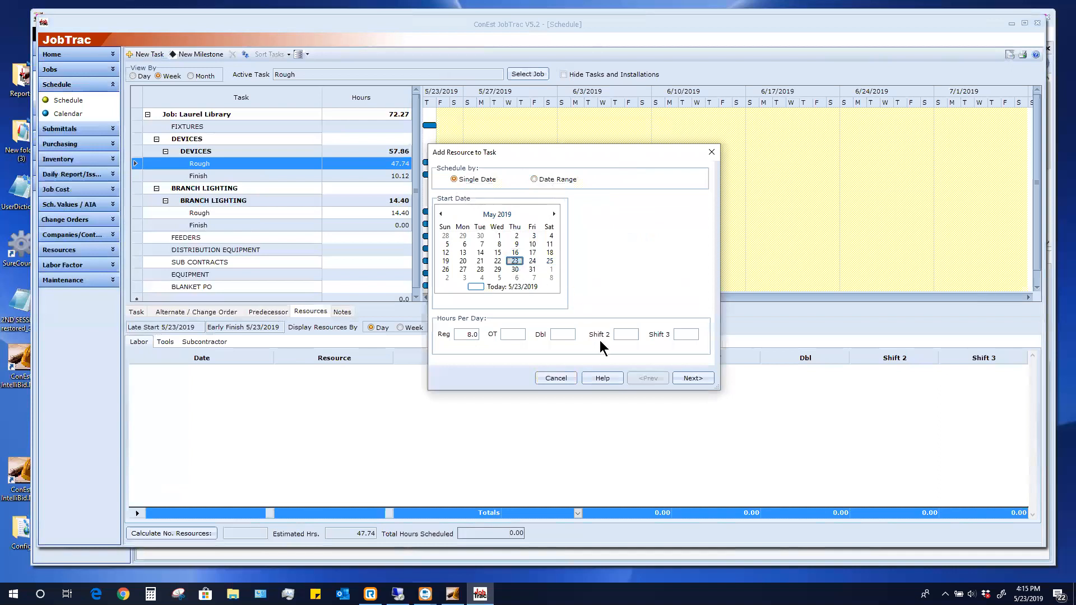
click(692, 378)
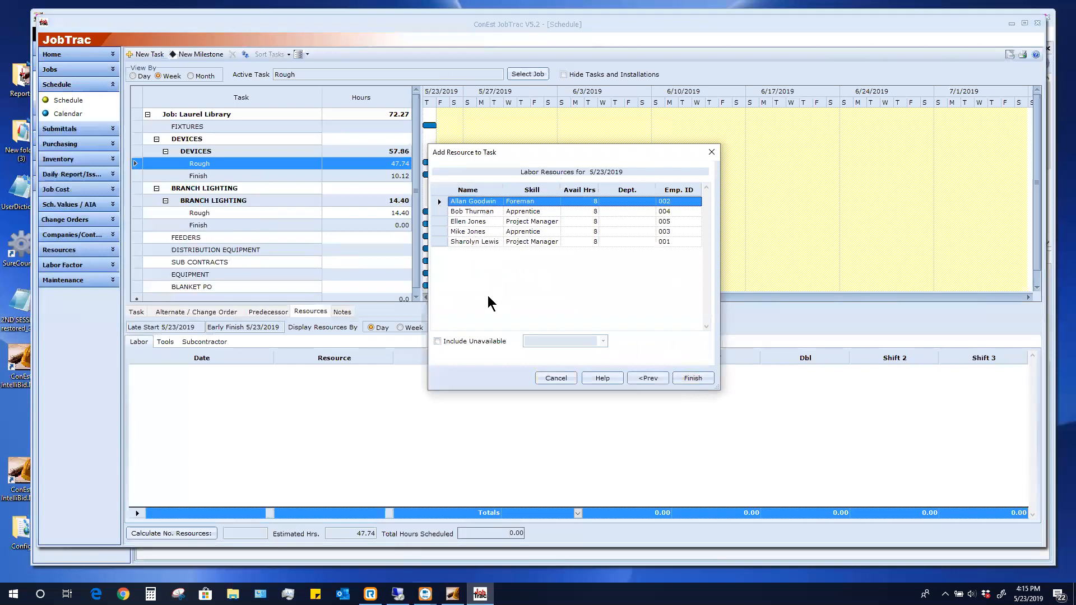
click(547, 244)
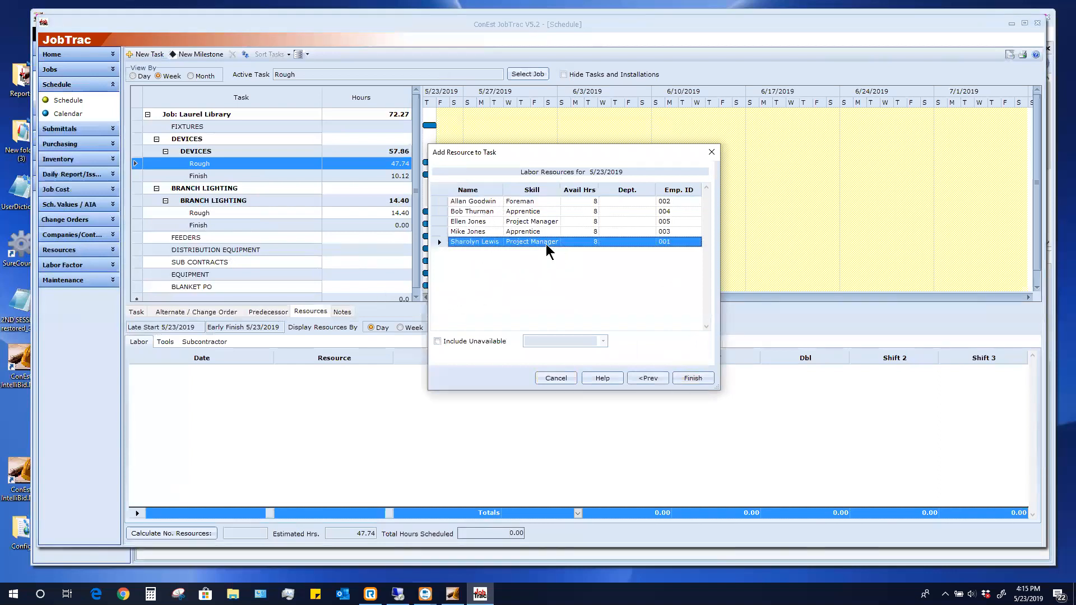
click(538, 203)
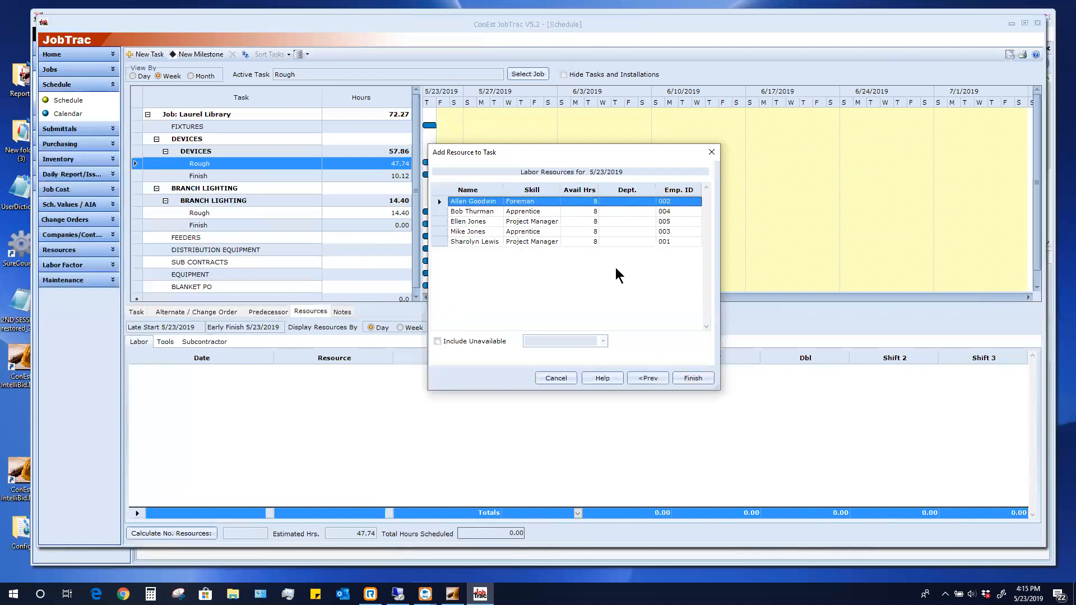
click(691, 378)
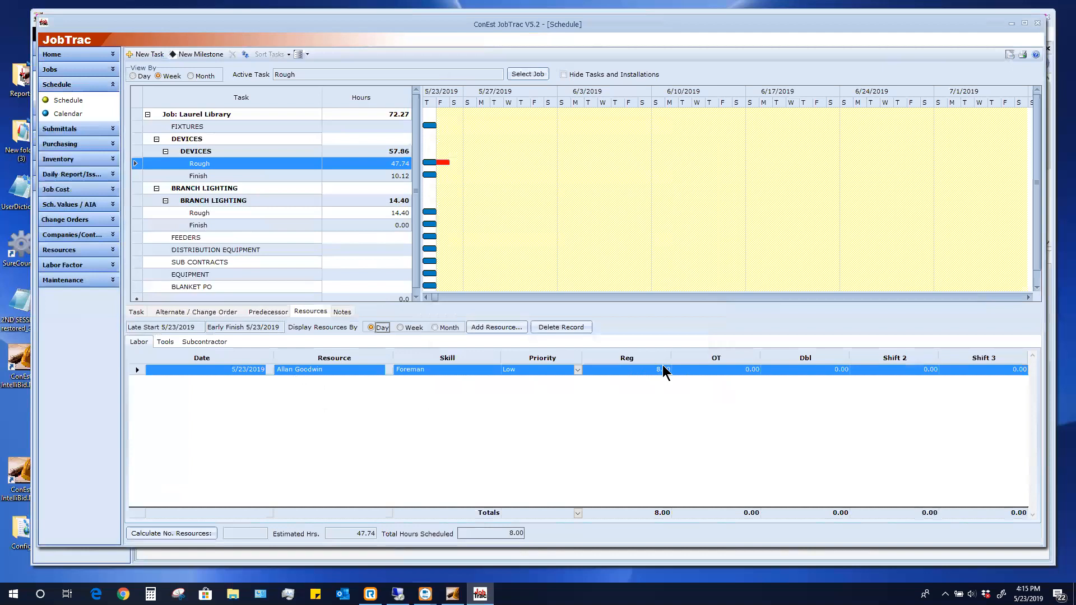
Add the Apprentice to the Rough task on the same date, then view its tool resources
click(493, 327)
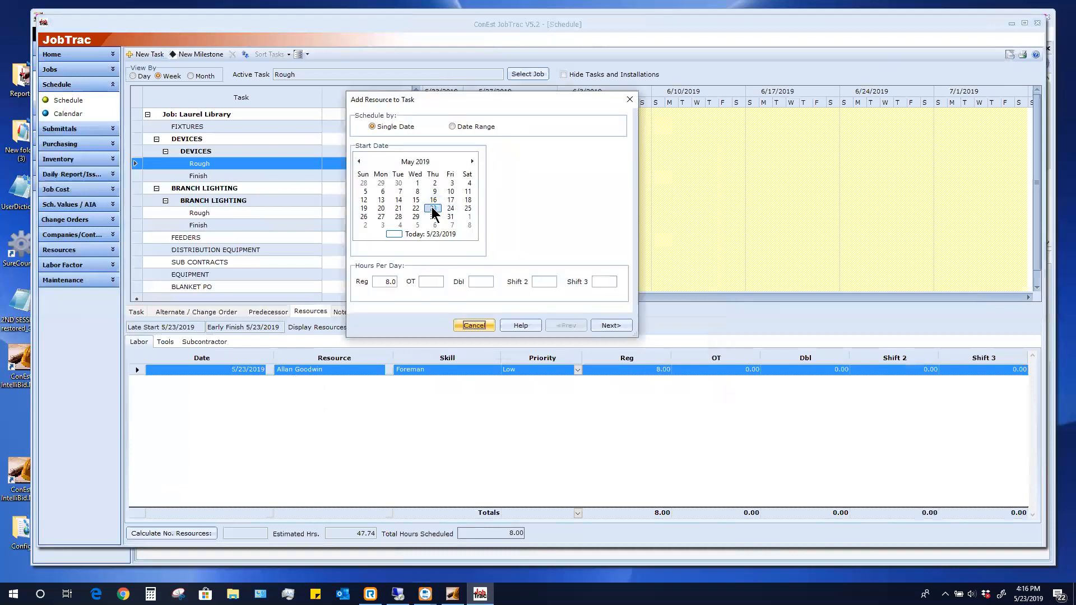
click(610, 325)
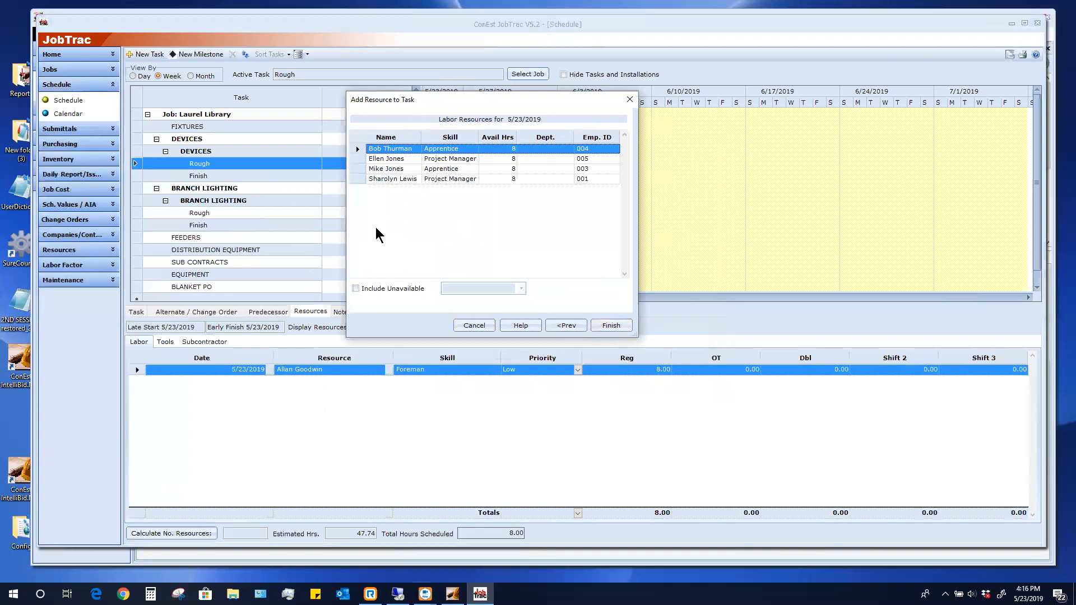
click(472, 169)
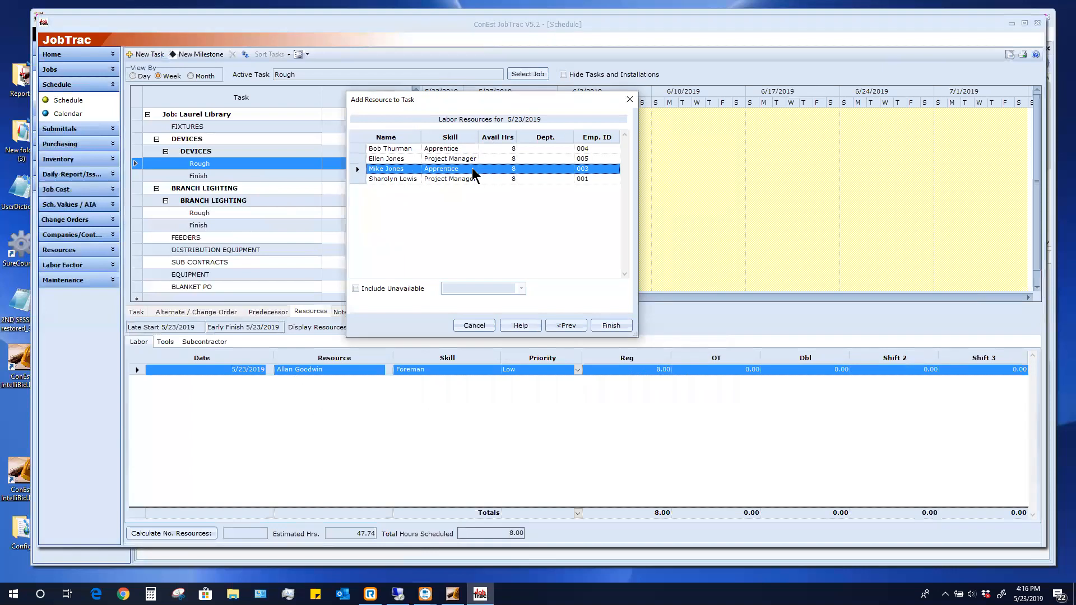
click(611, 326)
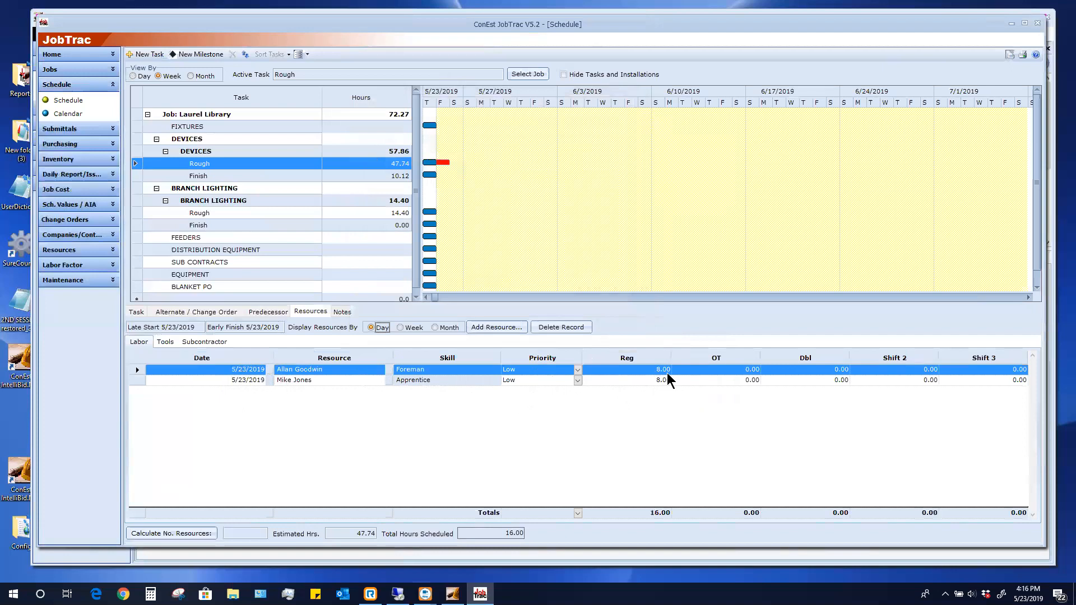
click(164, 342)
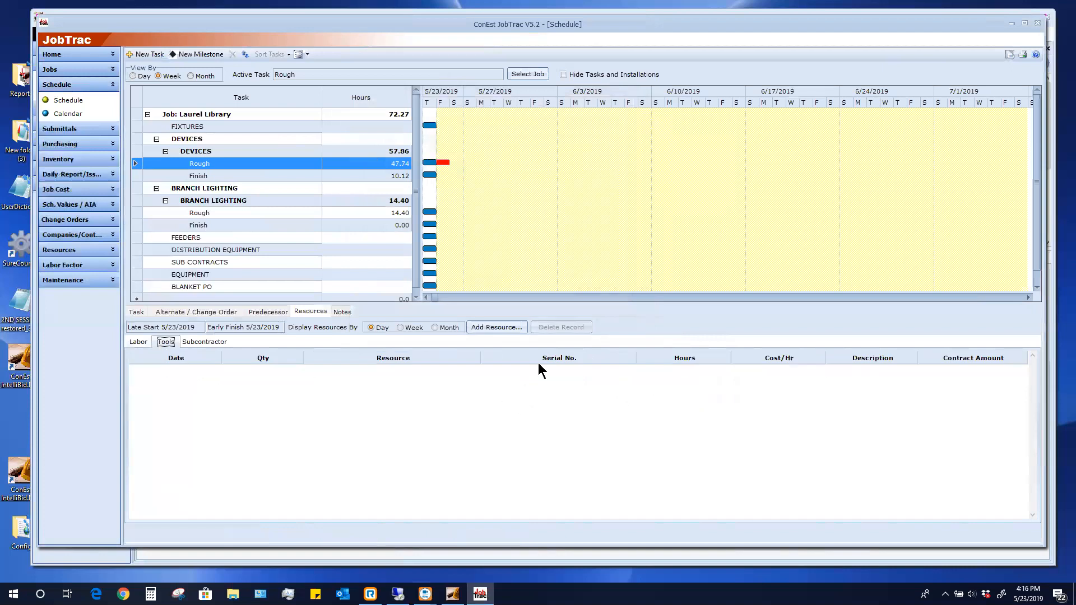
Book a Hydraulic Bender for 8 hours on the Rough task, then return to its labor resources
click(496, 327)
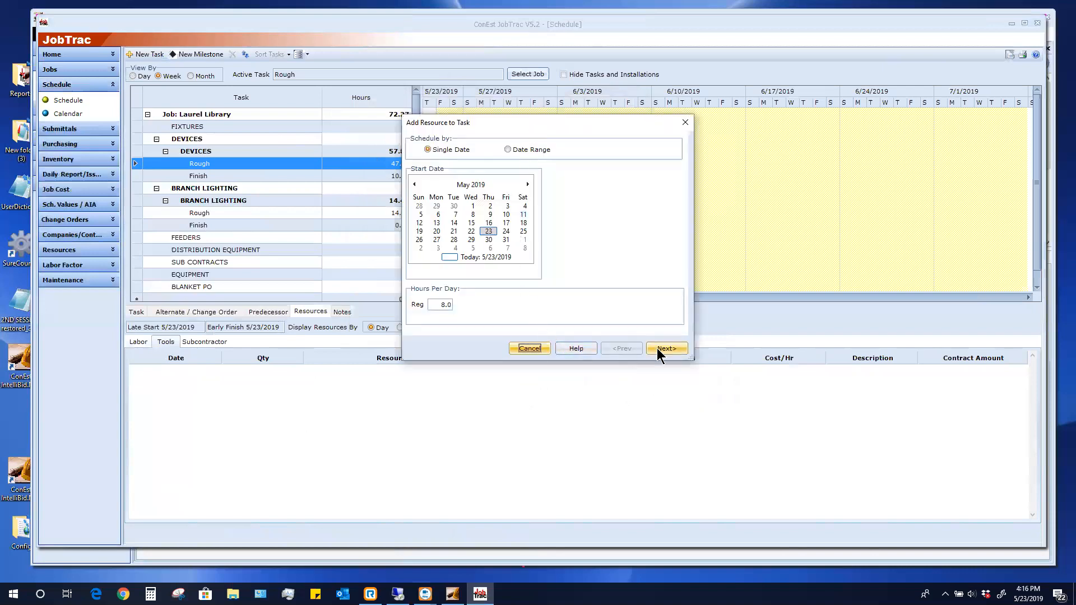
click(656, 347)
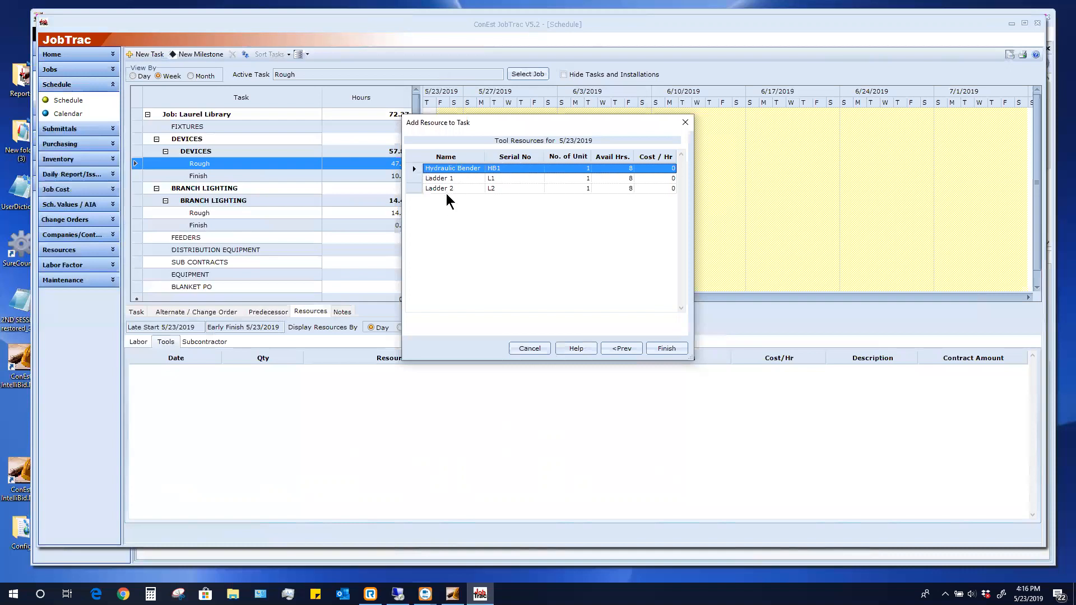
click(665, 348)
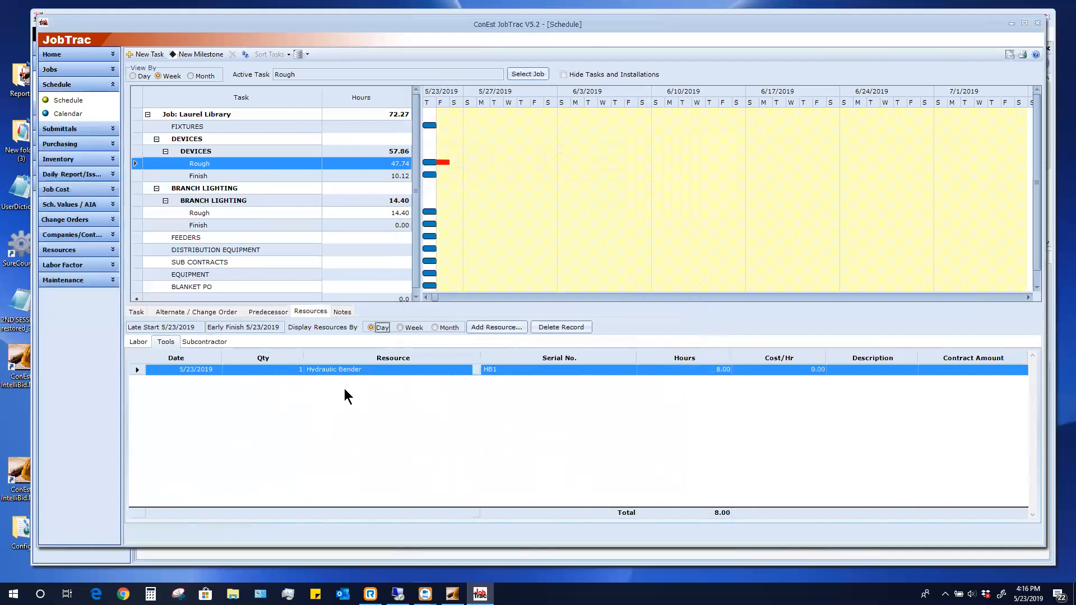
click(139, 342)
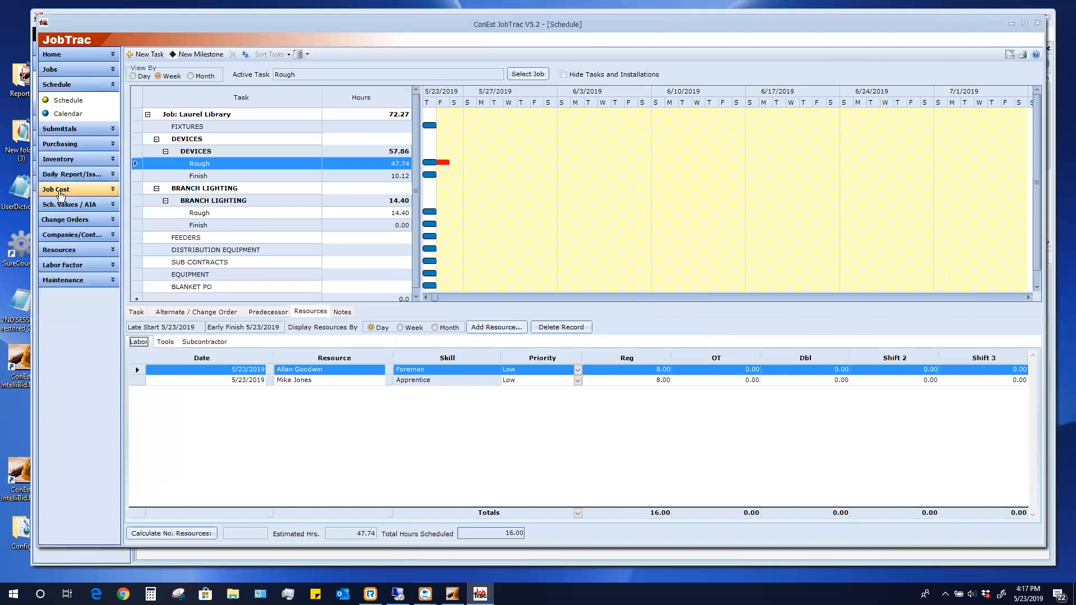
In Laurel Library's usage, fill in default clock times and enter 4 regular hours for the Foreman
click(58, 190)
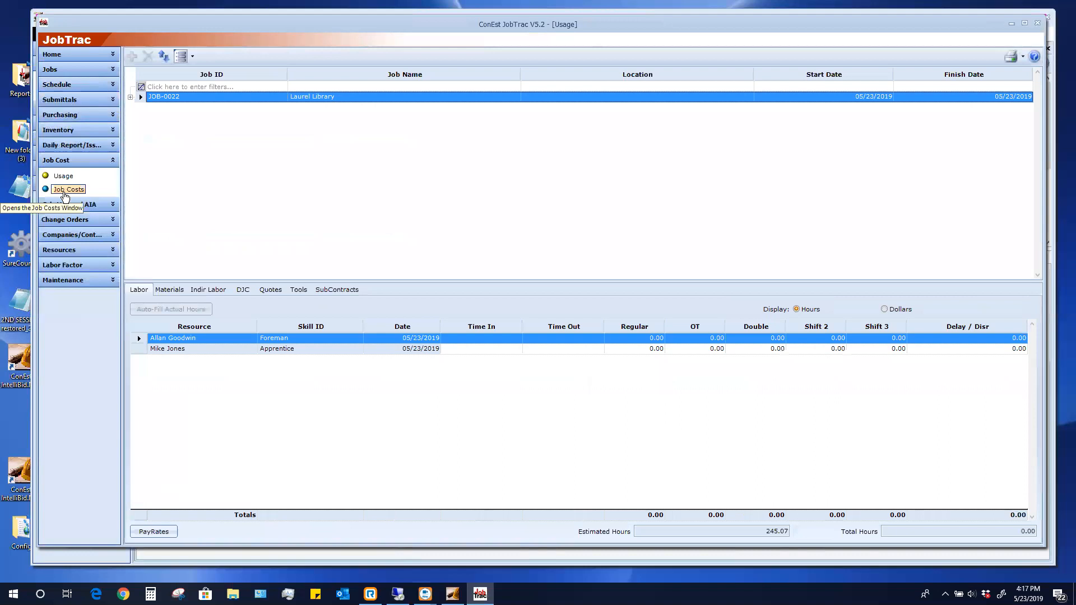
click(65, 193)
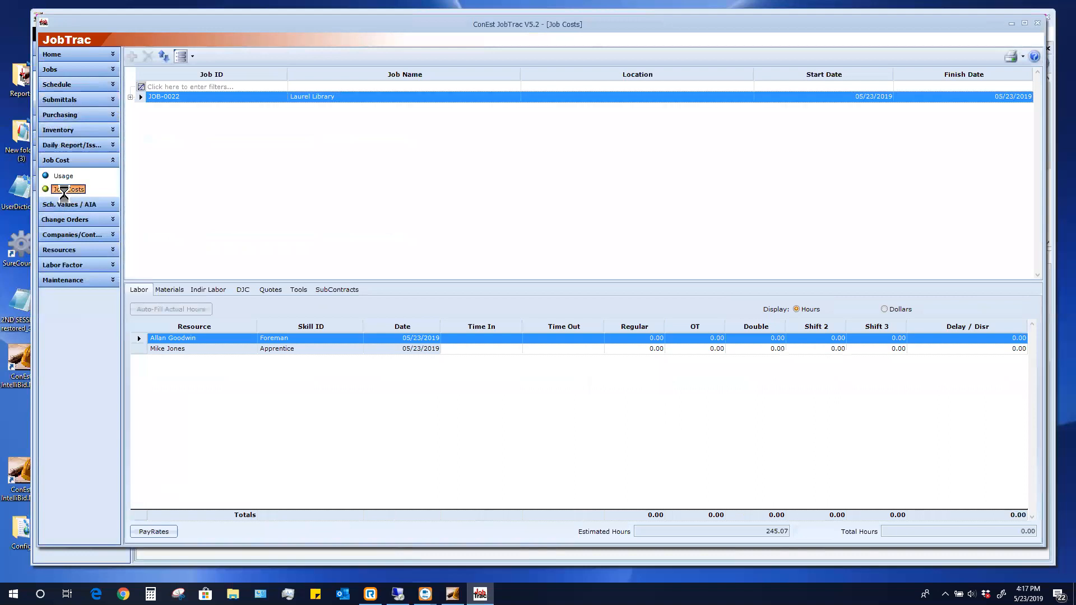
click(65, 176)
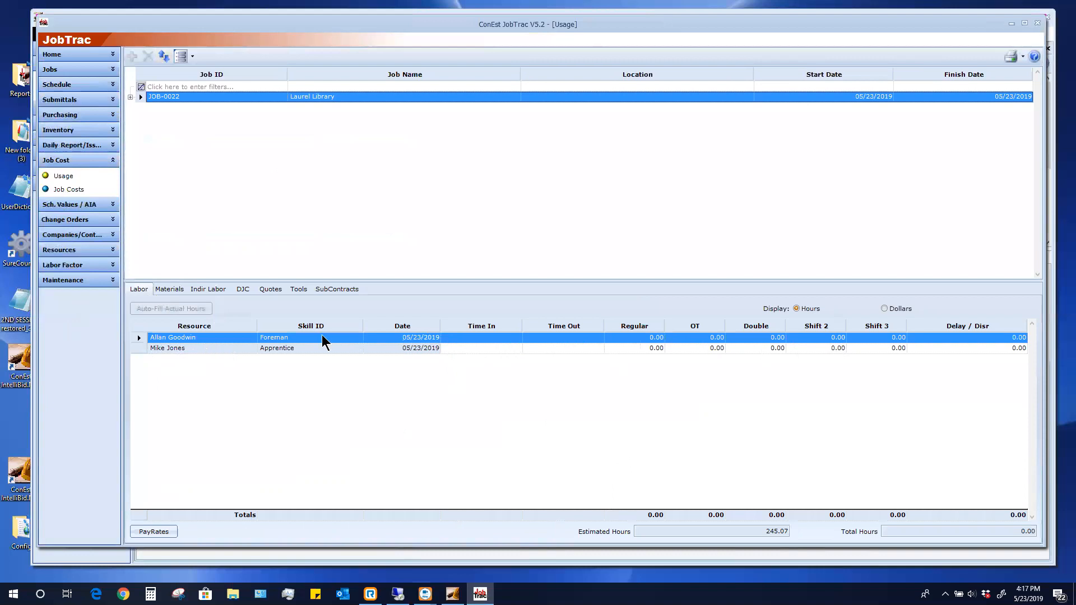
click(483, 343)
click(548, 341)
click(638, 338)
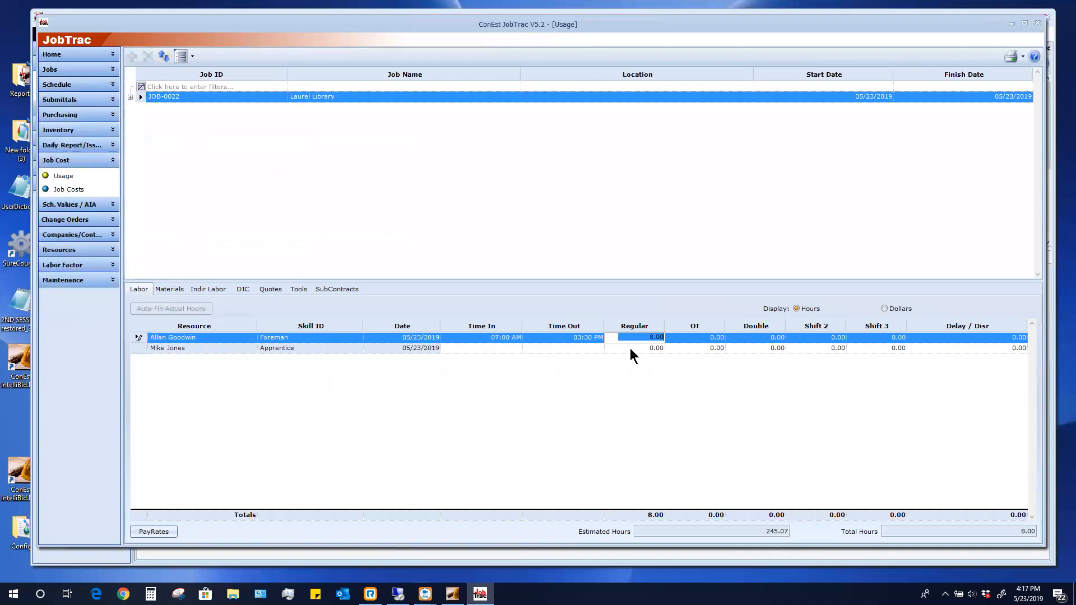
click(630, 348)
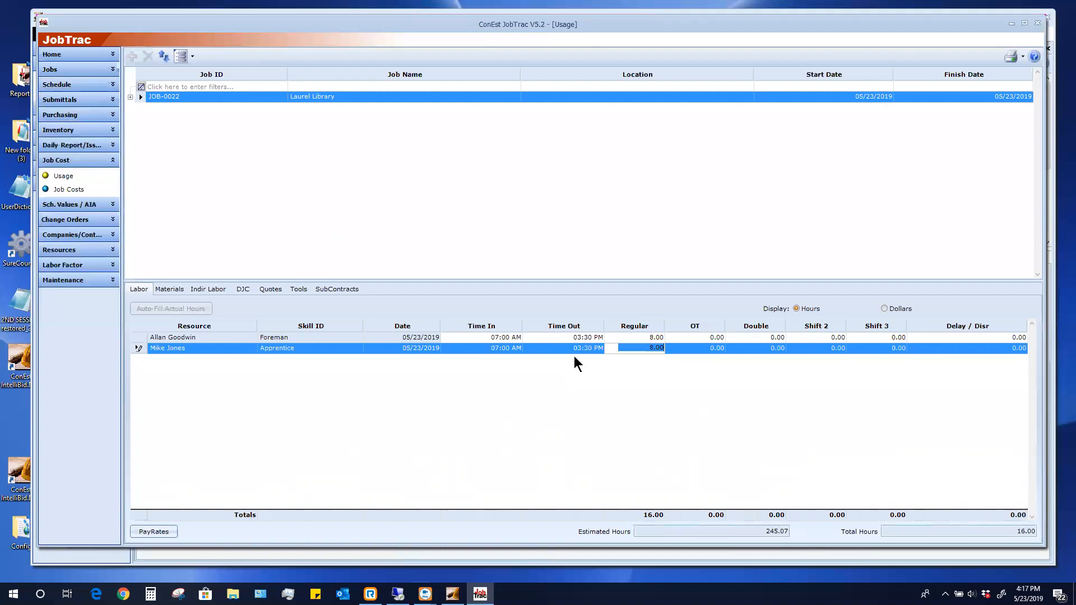
click(658, 338)
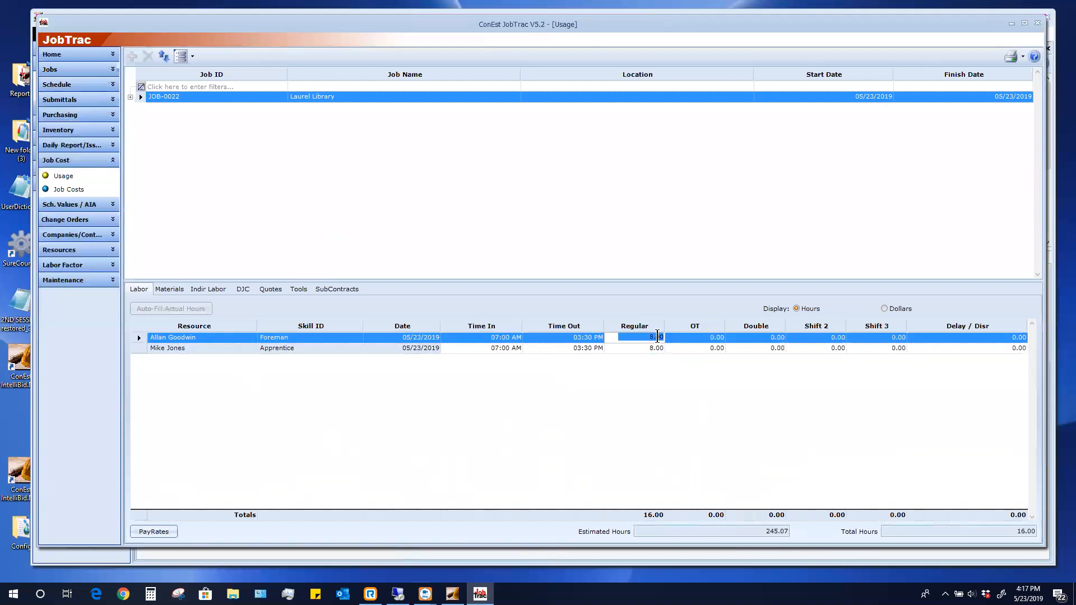
text(4.)
click(655, 348)
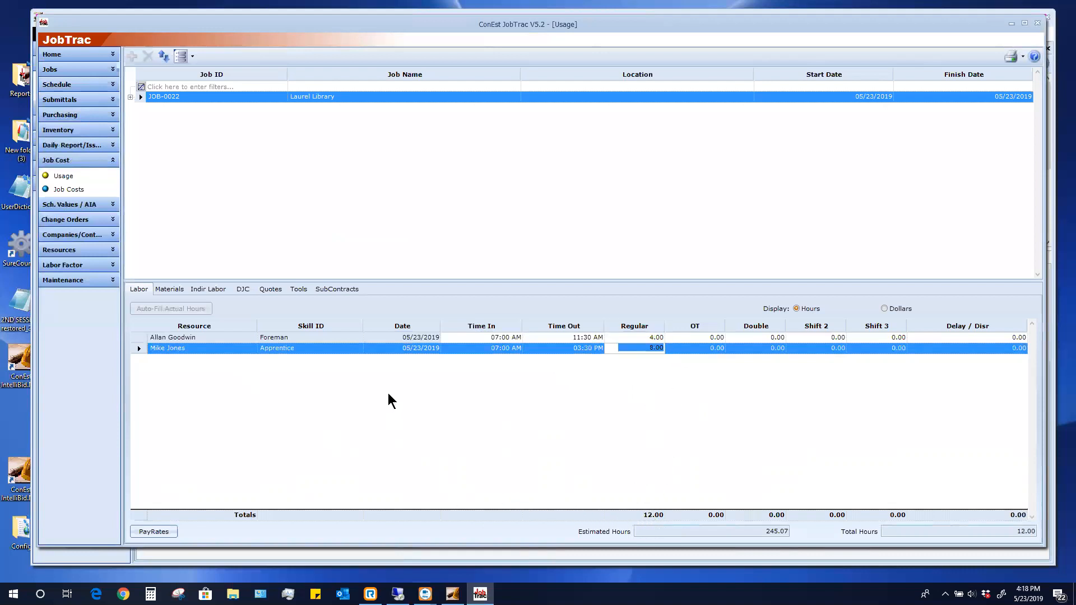
Adjust the Apprentice's time in and out, and bring the Foreman's time out to 11:30 AM
click(475, 351)
click(572, 352)
click(601, 341)
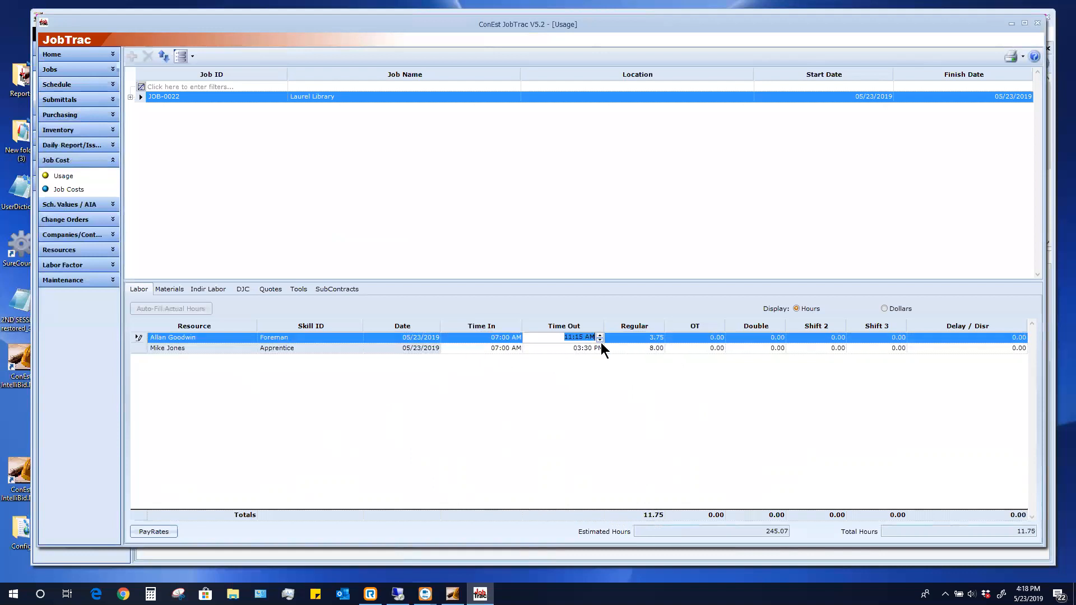
click(574, 352)
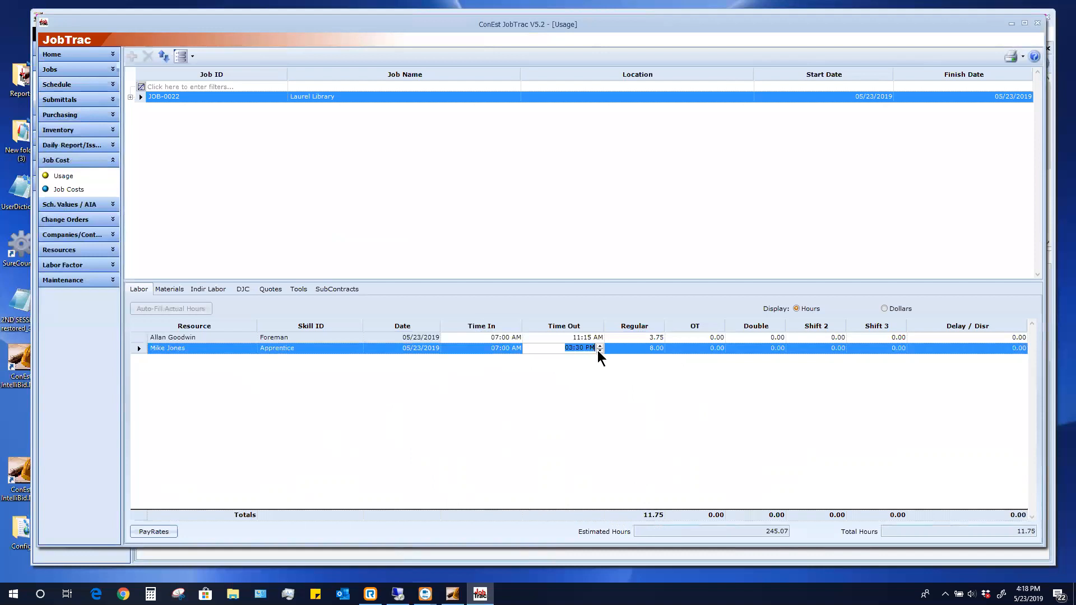
click(599, 346)
click(599, 346)
click(600, 350)
click(599, 350)
Set Regular hours to 8 for the Apprentice and 4 for the Foreman, totalling 12.00
click(645, 353)
text(8)
key(Return)
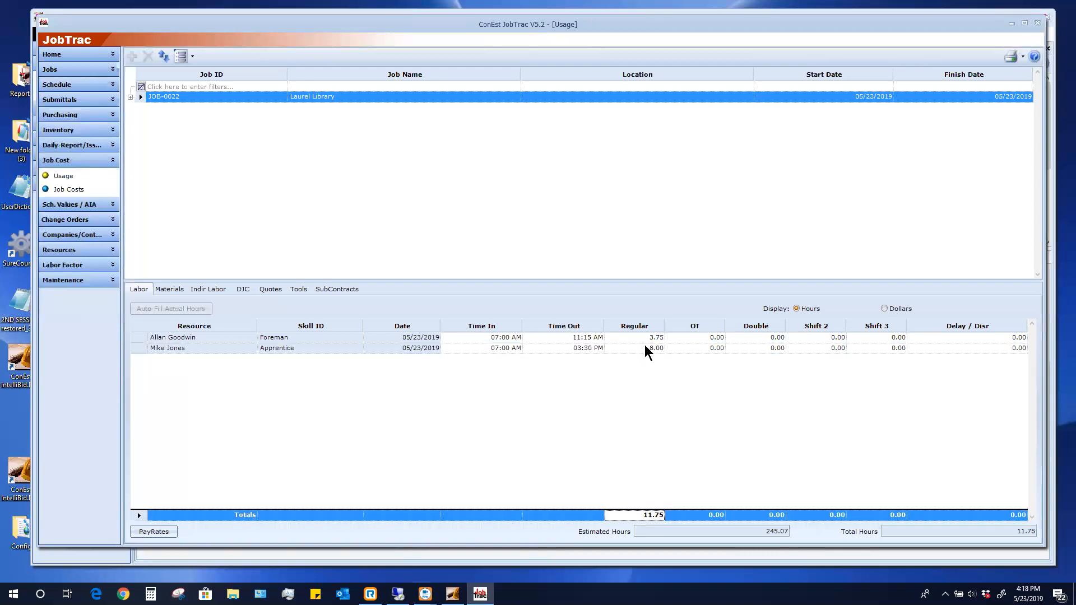
click(647, 336)
text(4)
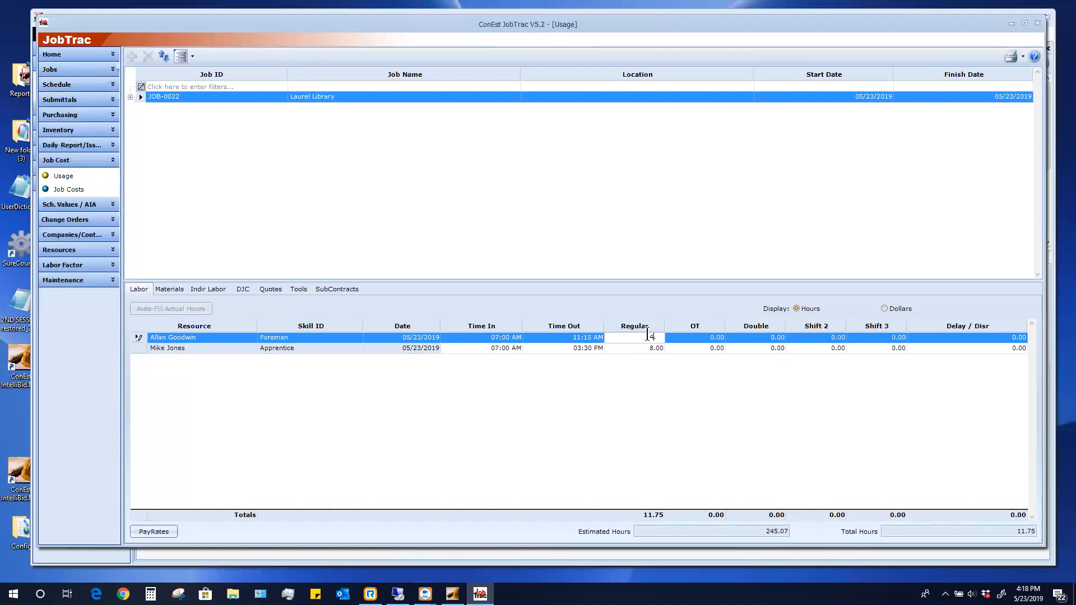
key(Return)
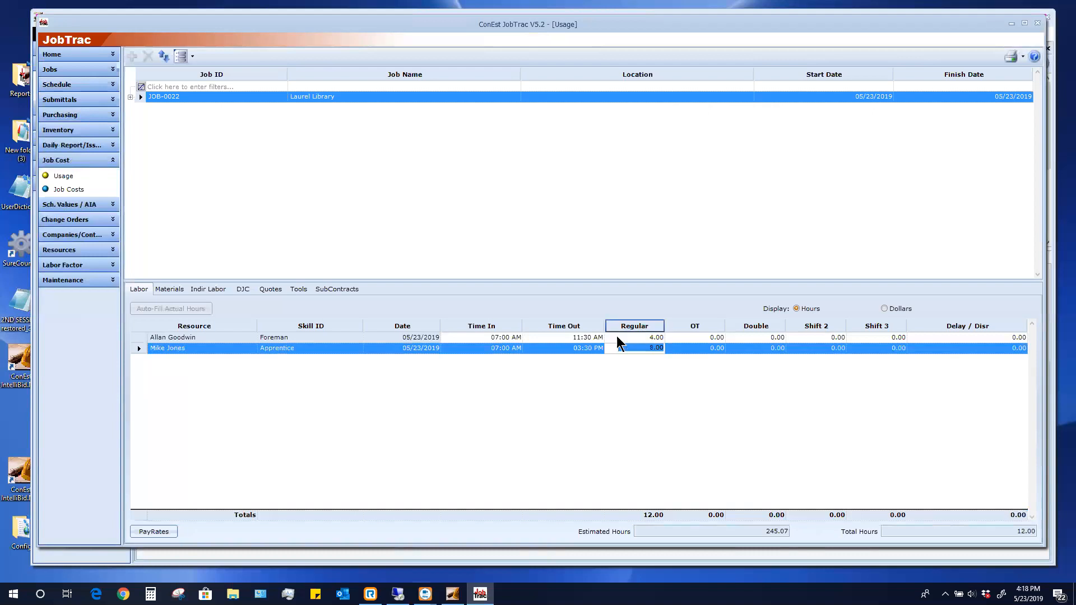
click(170, 289)
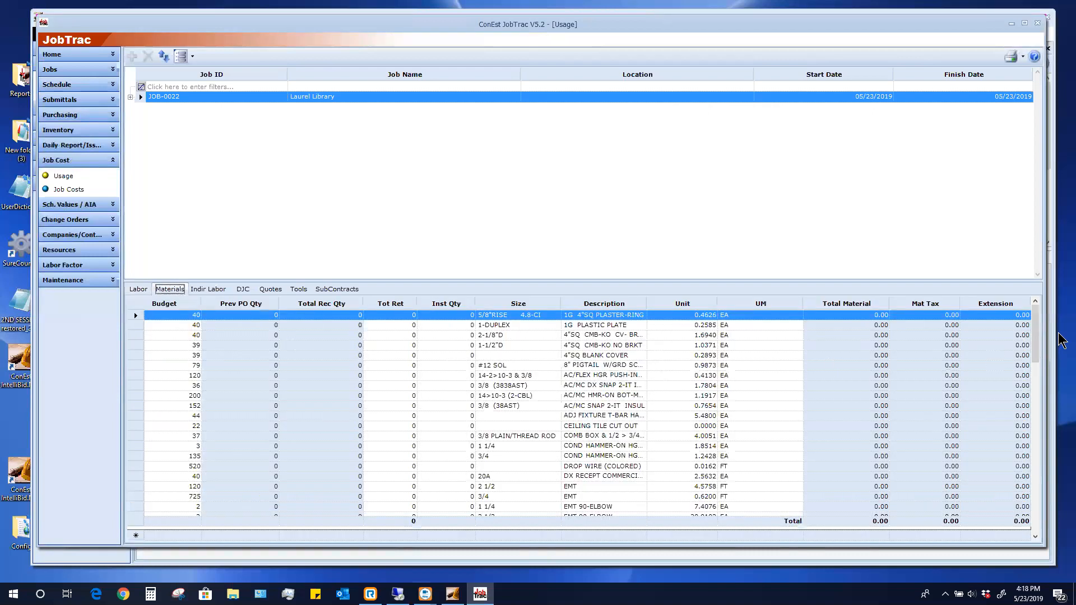
drag(1037, 337, 1027, 315)
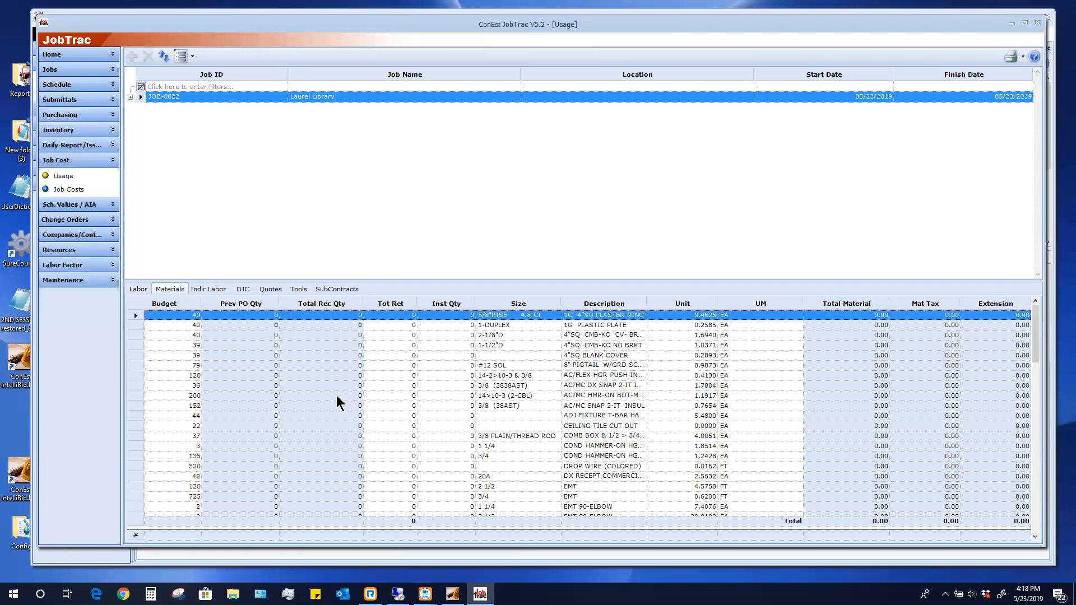
click(145, 291)
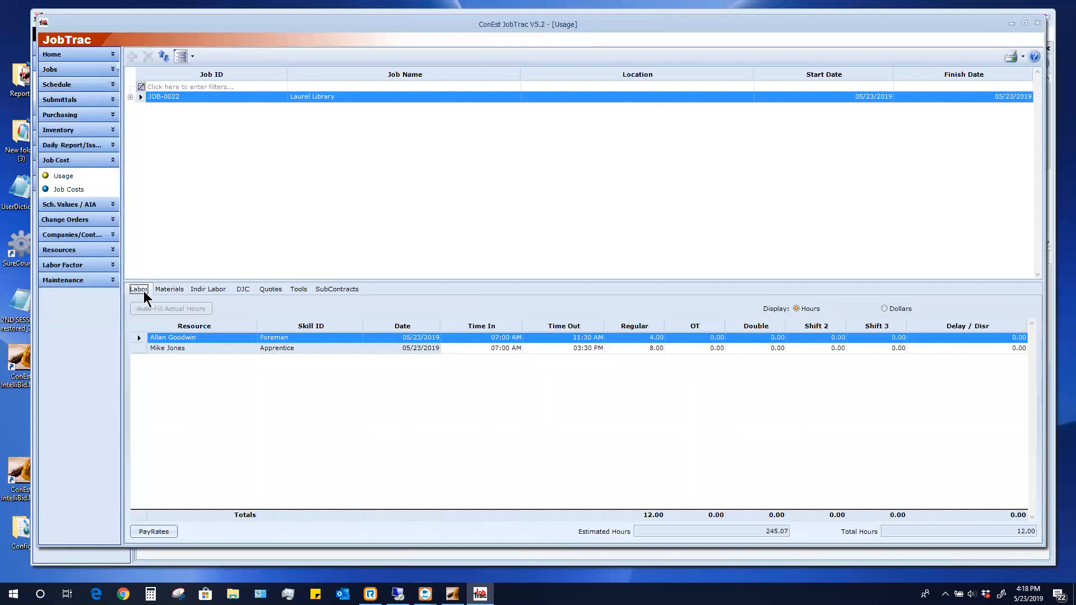
click(58, 191)
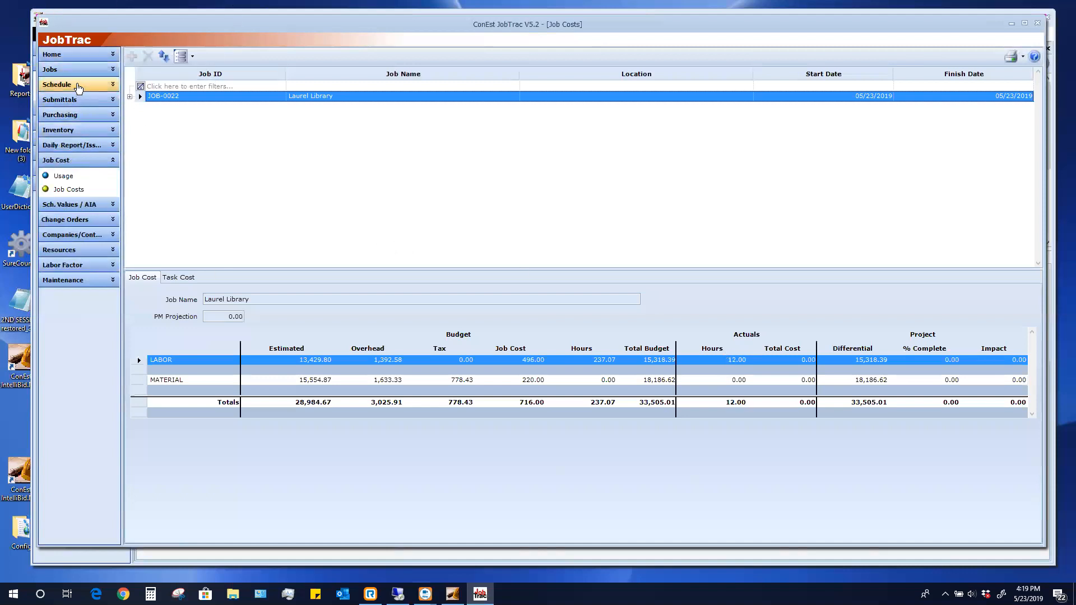
Return to the Laurel Library schedule Gantt chart
click(81, 85)
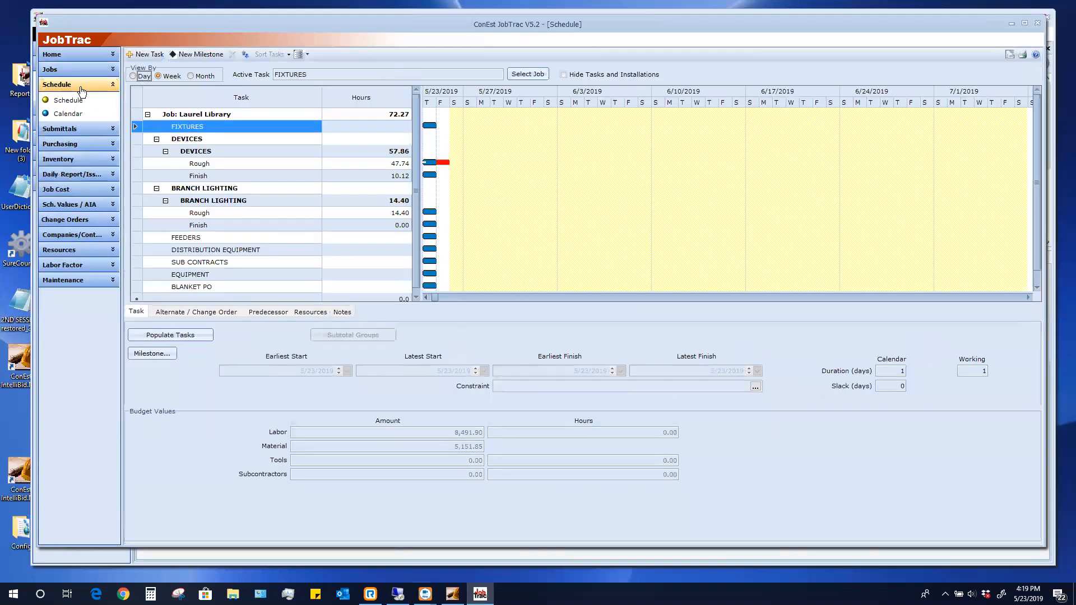
Select the DEVICES Rough task, then switch to the job's submittals list
click(156, 163)
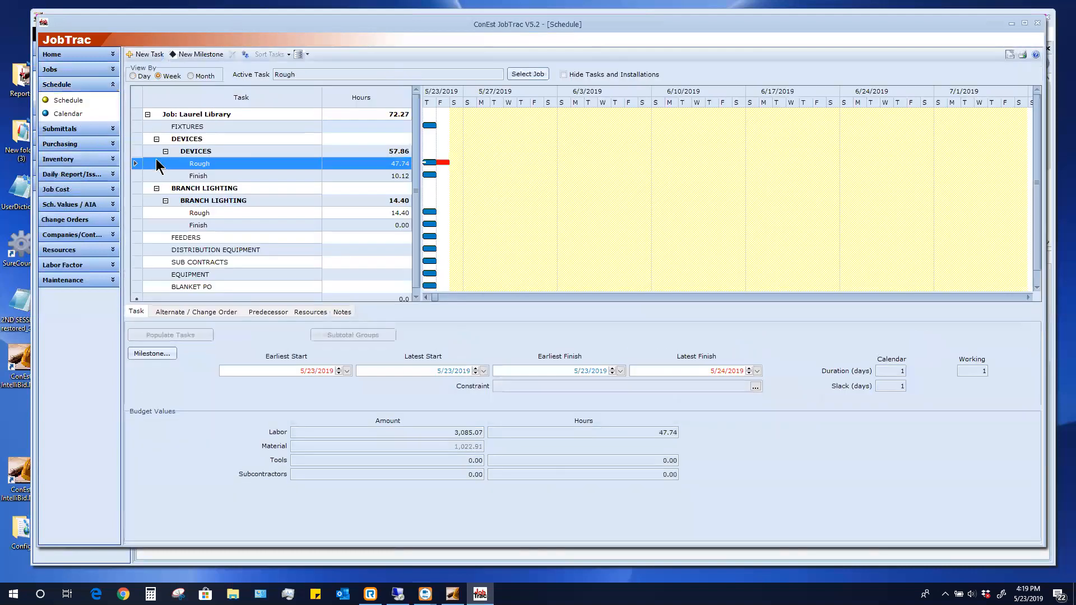
click(75, 129)
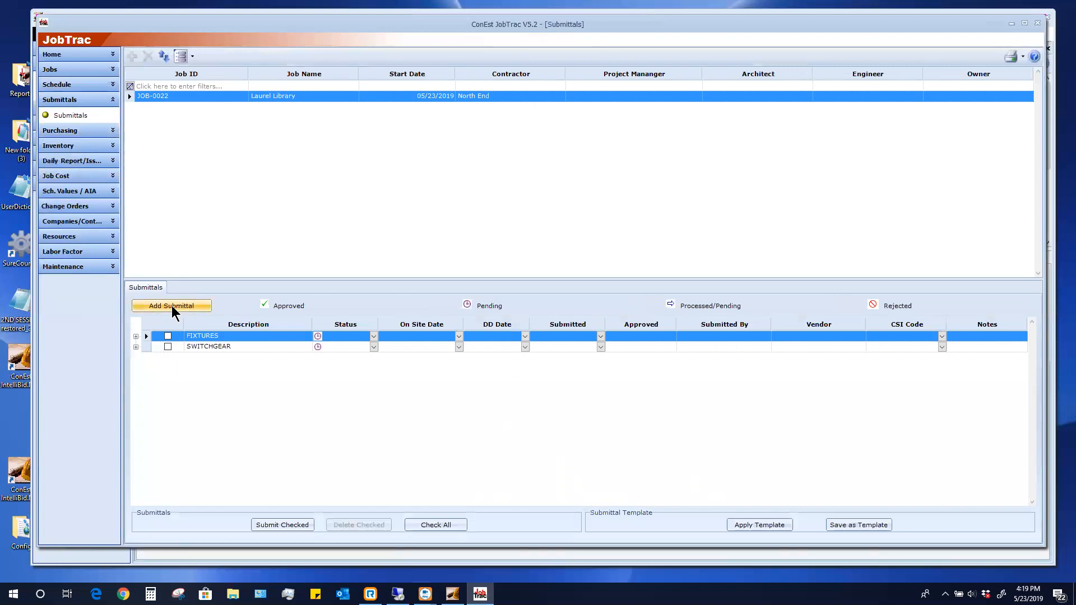
Give FIXTURES an On Site Date of 5/28/2019, DD Date 5/29/2019 and Submitted 5/23/2019
click(174, 312)
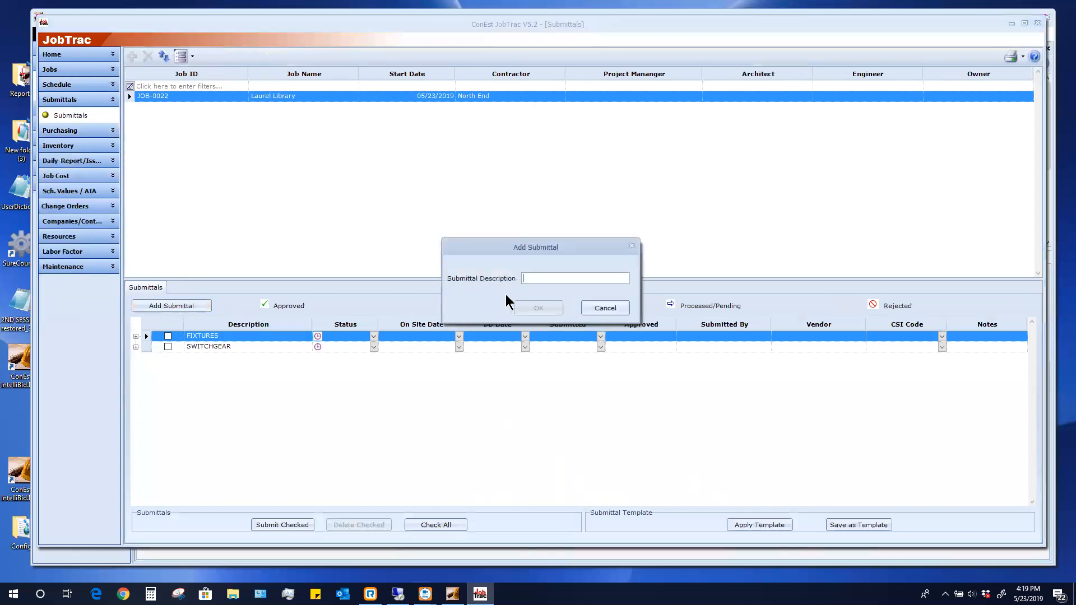
click(589, 309)
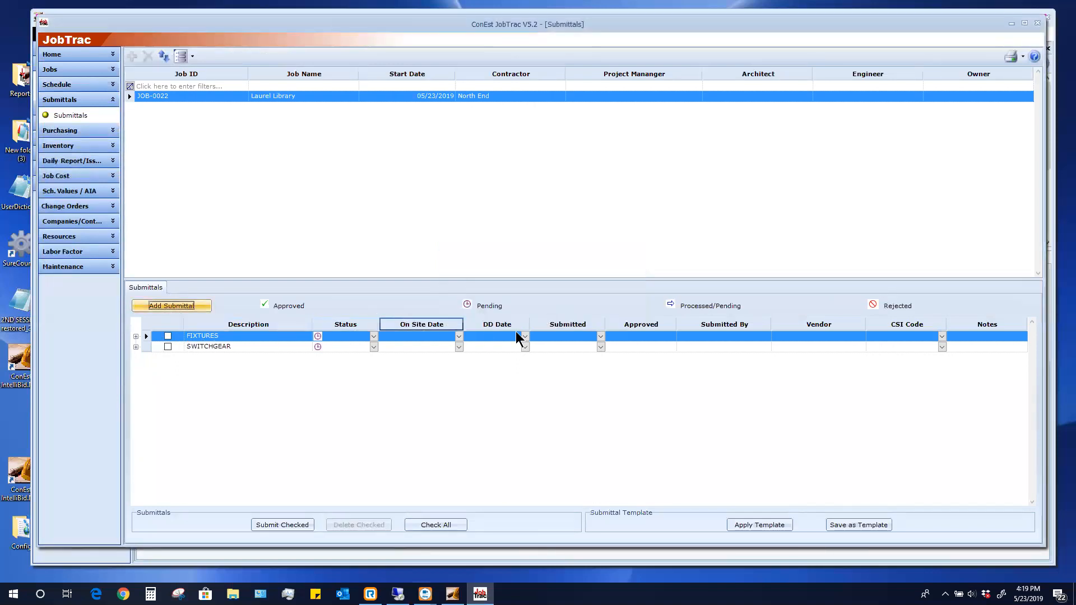
click(458, 336)
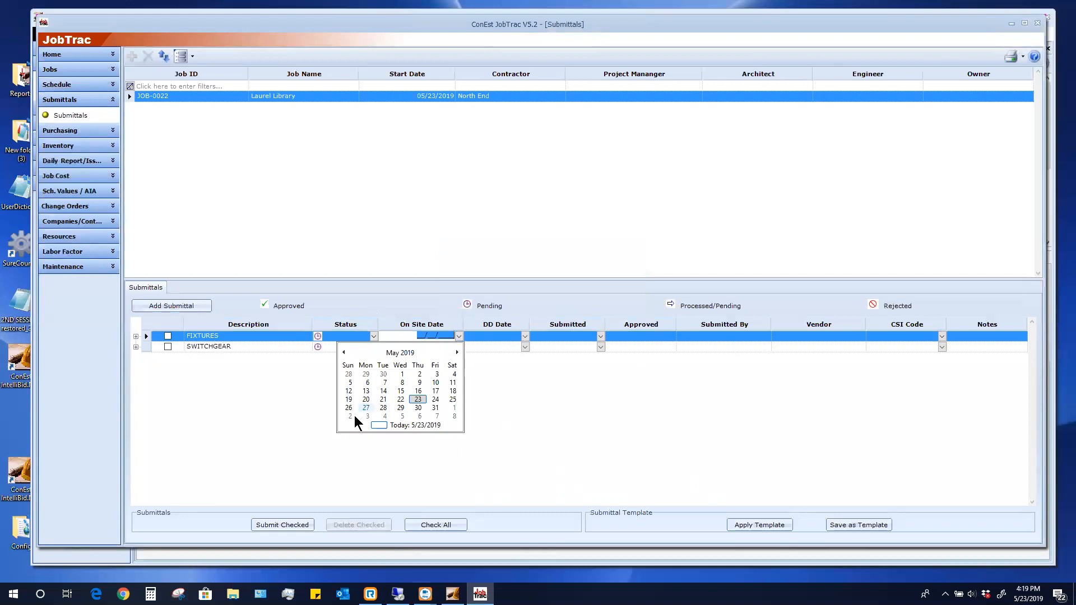
click(383, 408)
click(525, 336)
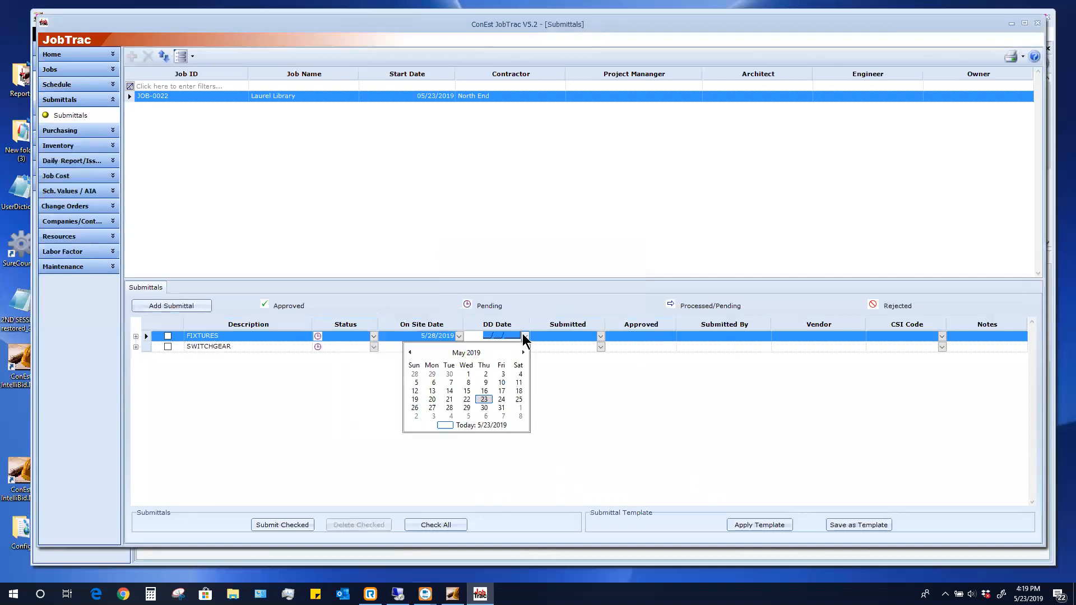
click(466, 408)
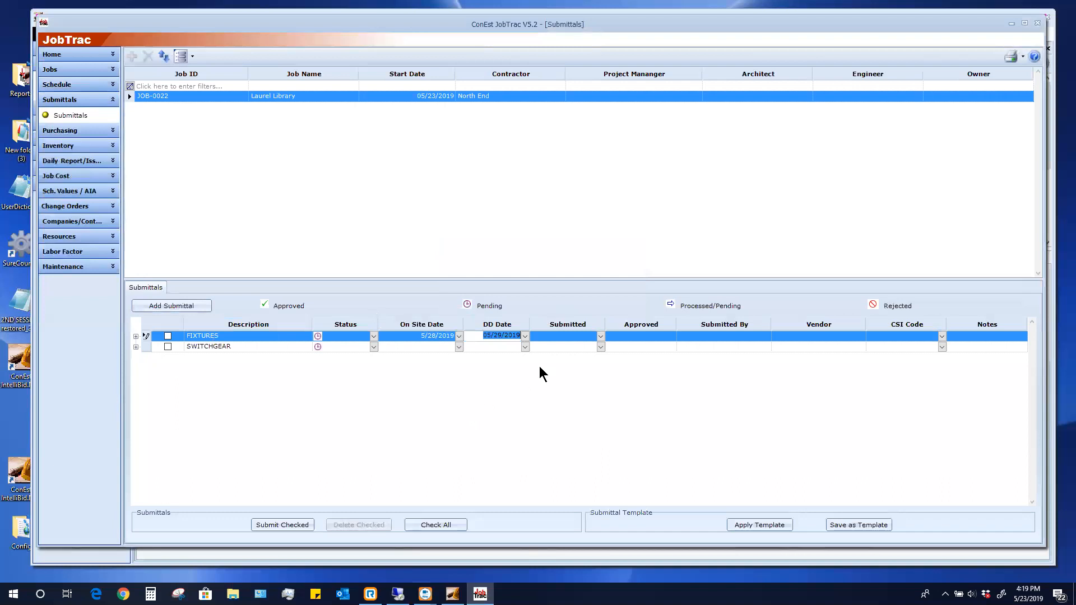
click(600, 336)
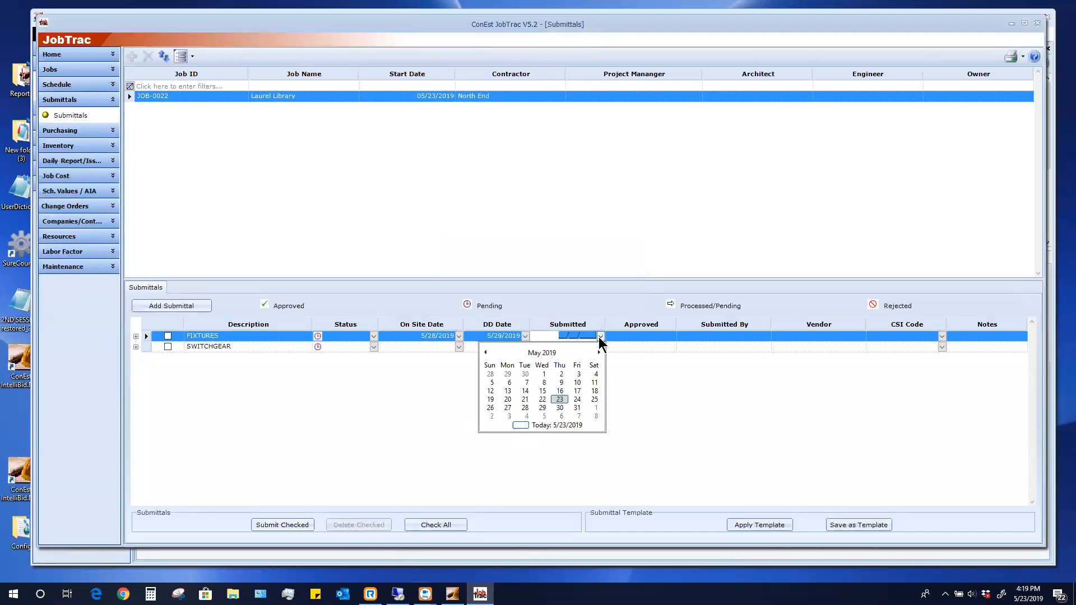
click(560, 400)
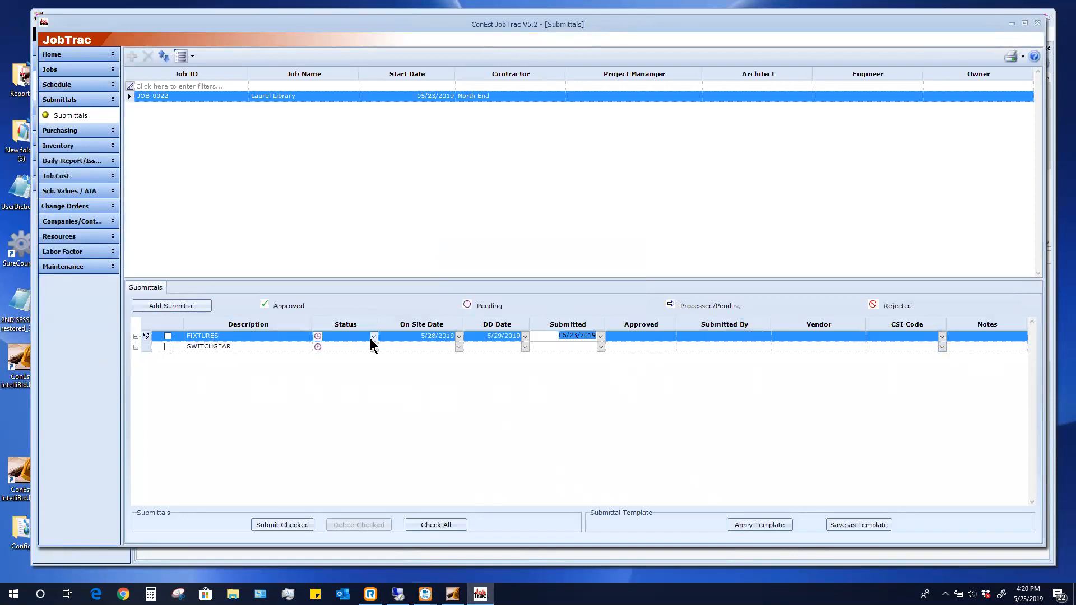
Add a 'cut sheet' detail item under FIXTURES, leaving it with no file attached
click(135, 336)
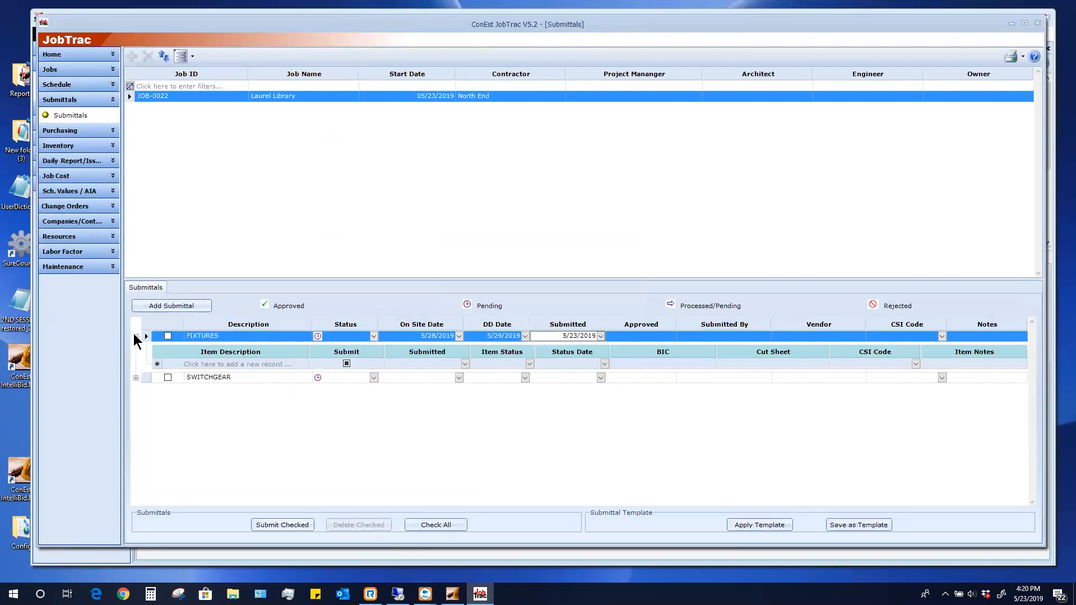
click(184, 364)
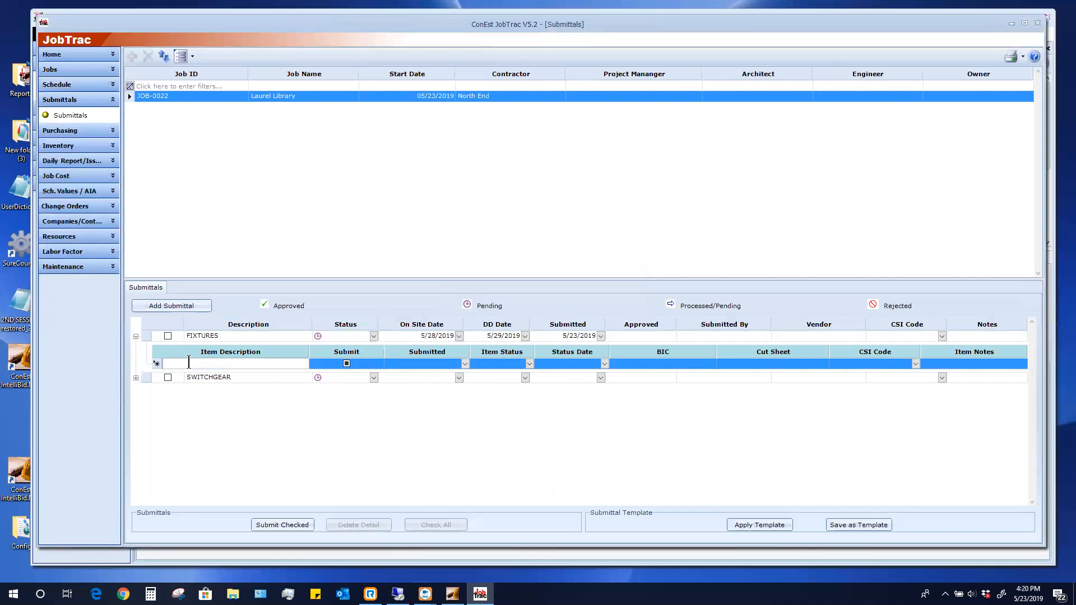
text(cut sheet)
click(823, 365)
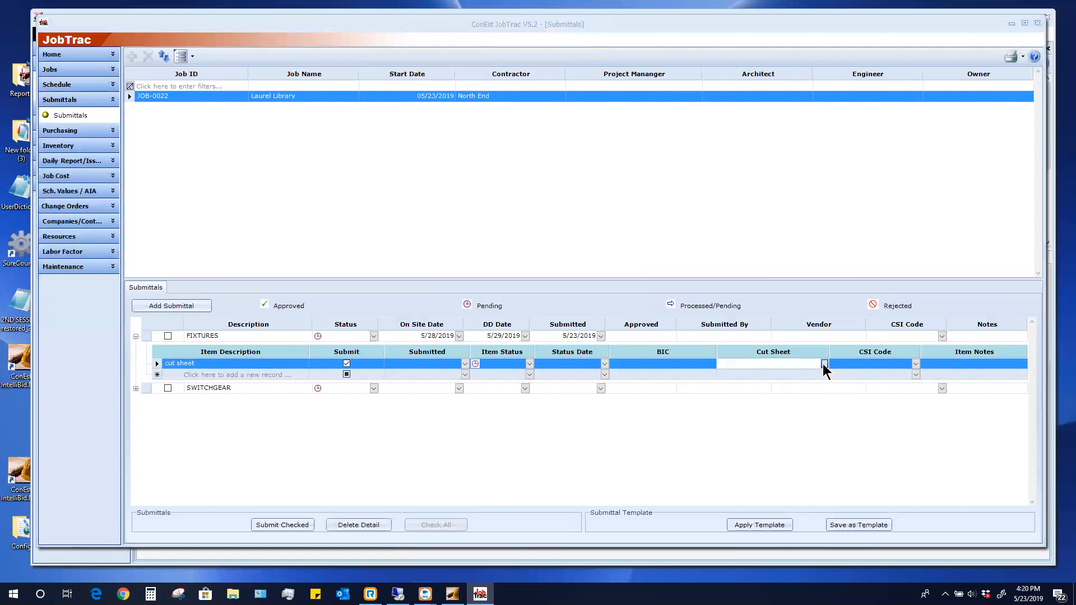
click(823, 364)
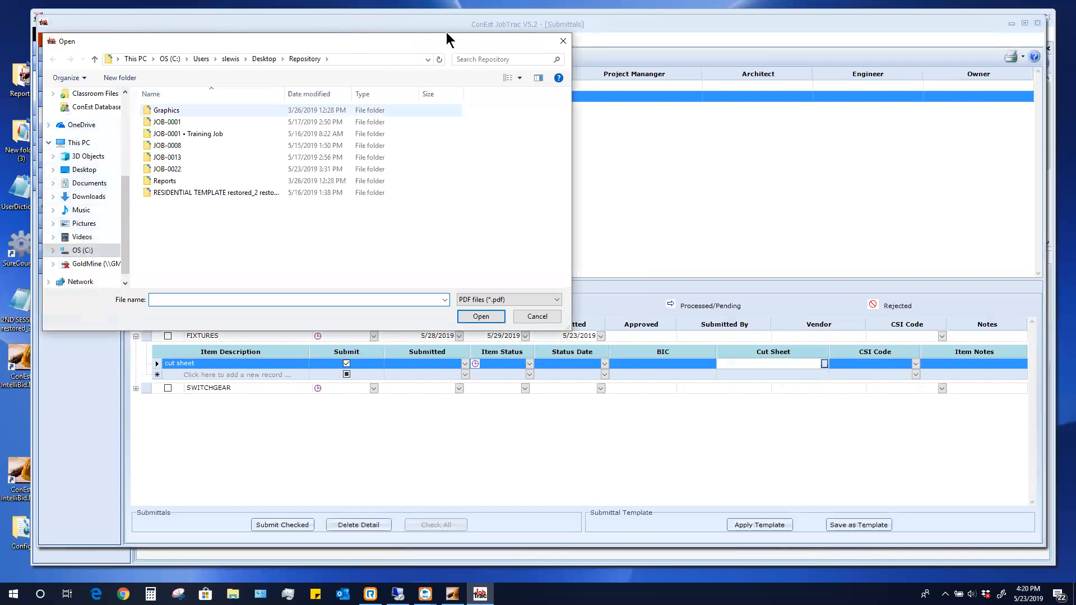
click(563, 42)
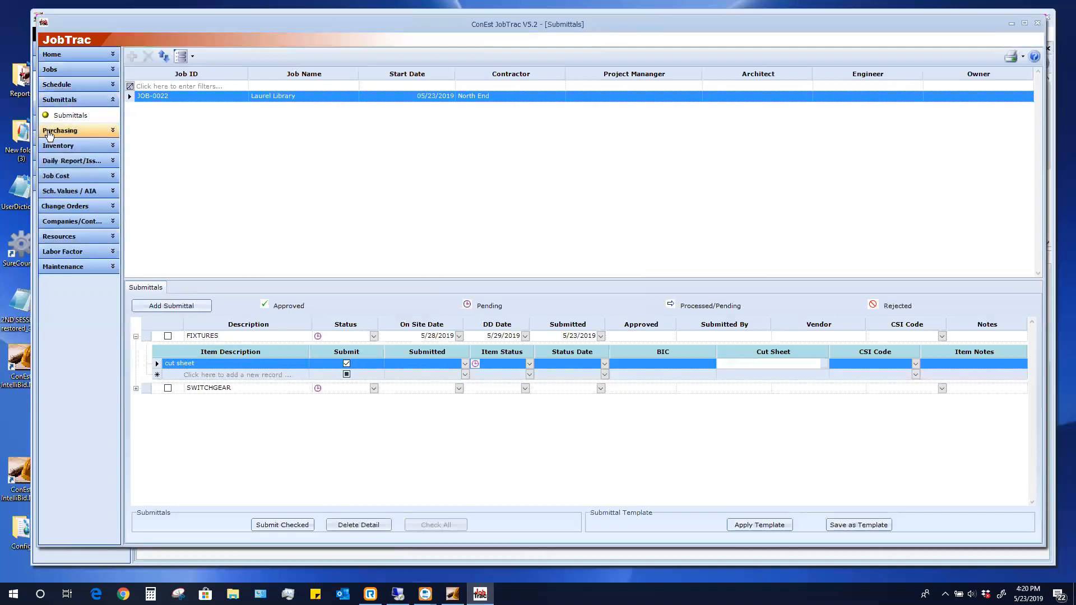
Create purchase order PO-0001 for JOB-0022 Laurel Library with Standard Supply as vendor
click(49, 132)
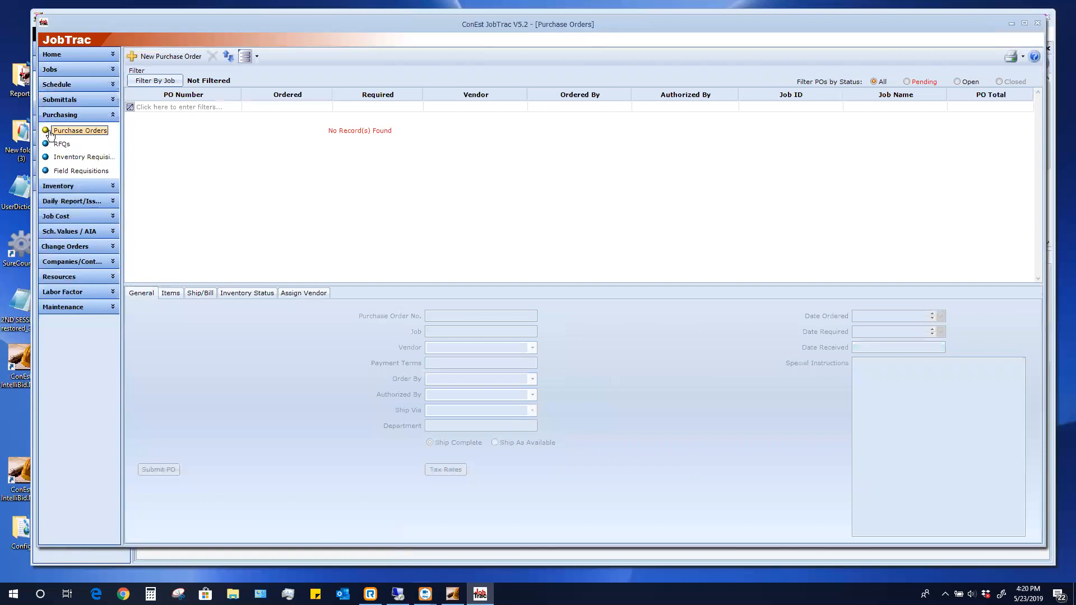
click(161, 59)
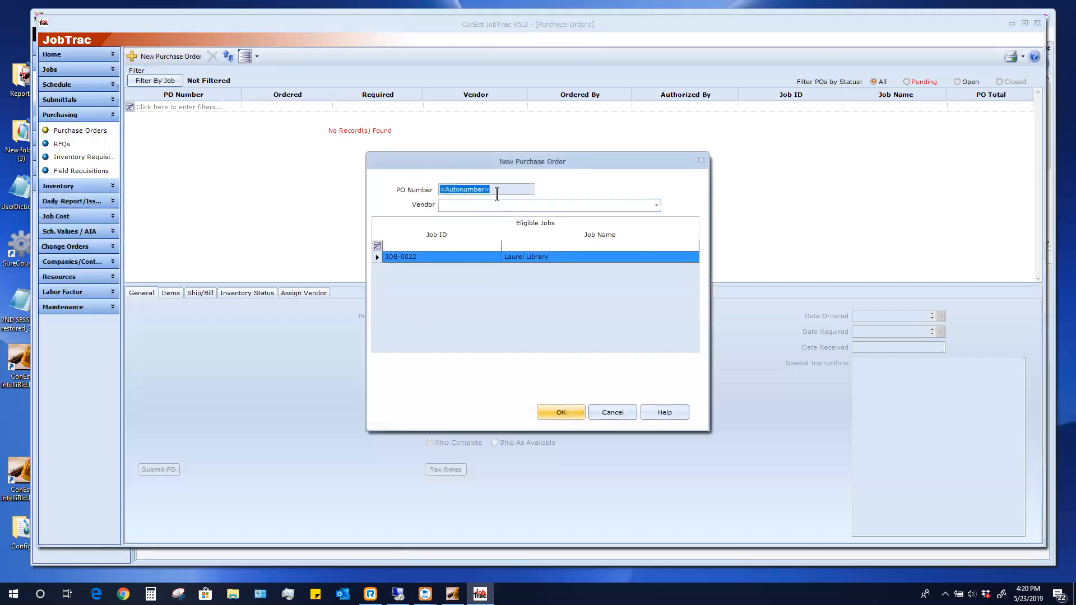
click(655, 206)
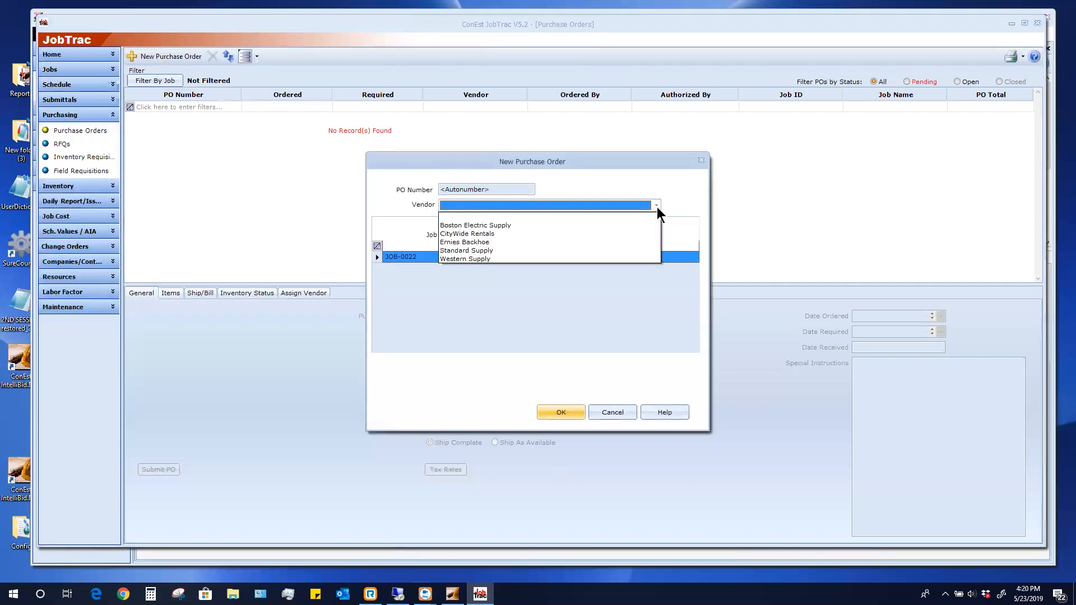
click(465, 251)
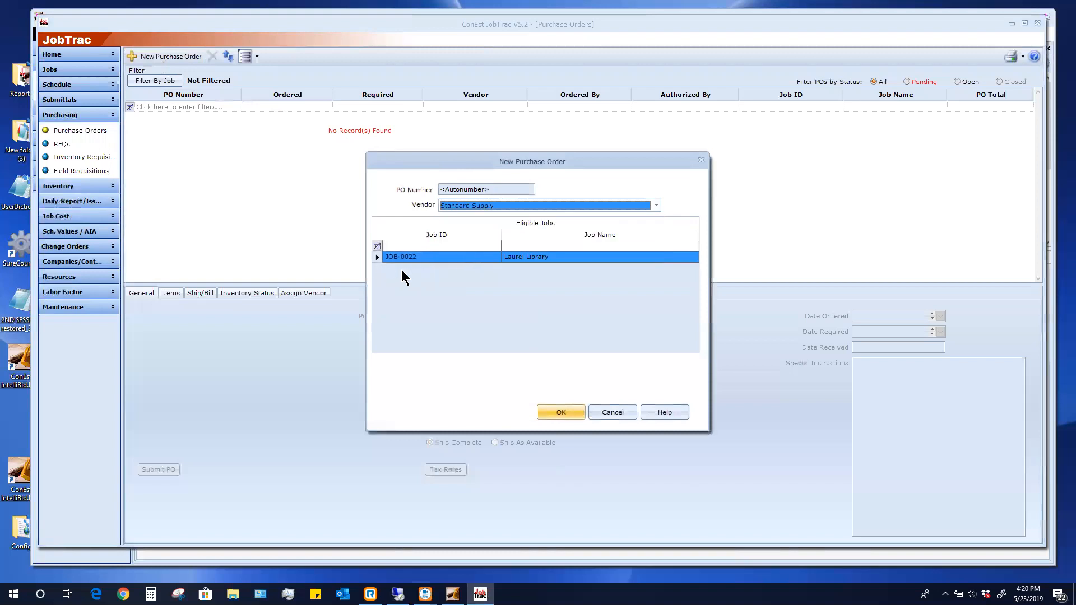
click(560, 413)
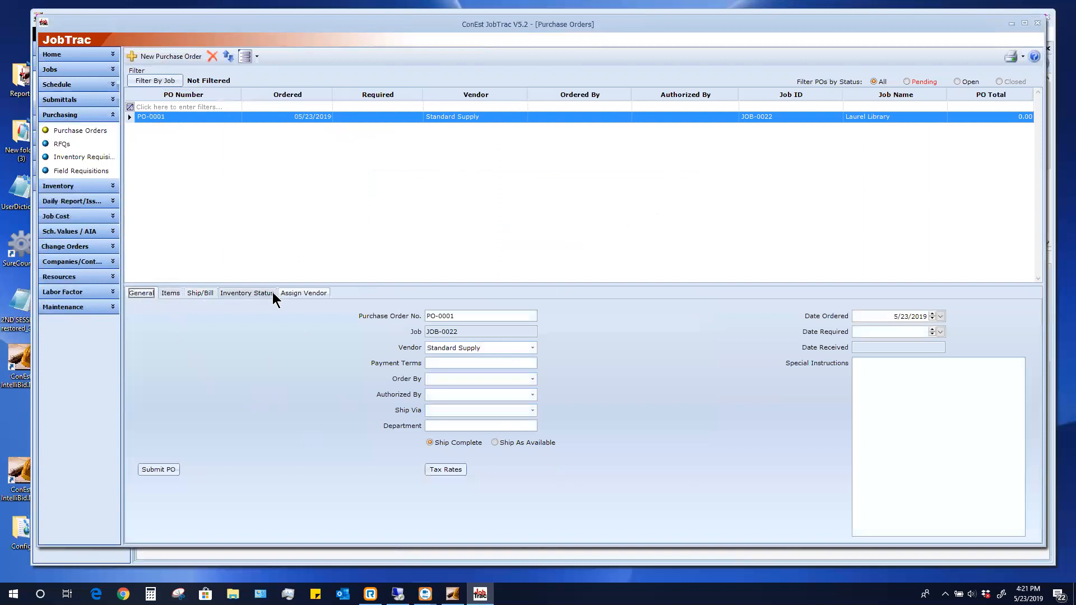
Set the same staff member as Order By and Authorized By, Ship Via Vendor Delivery, required 5/23/2019
click(532, 379)
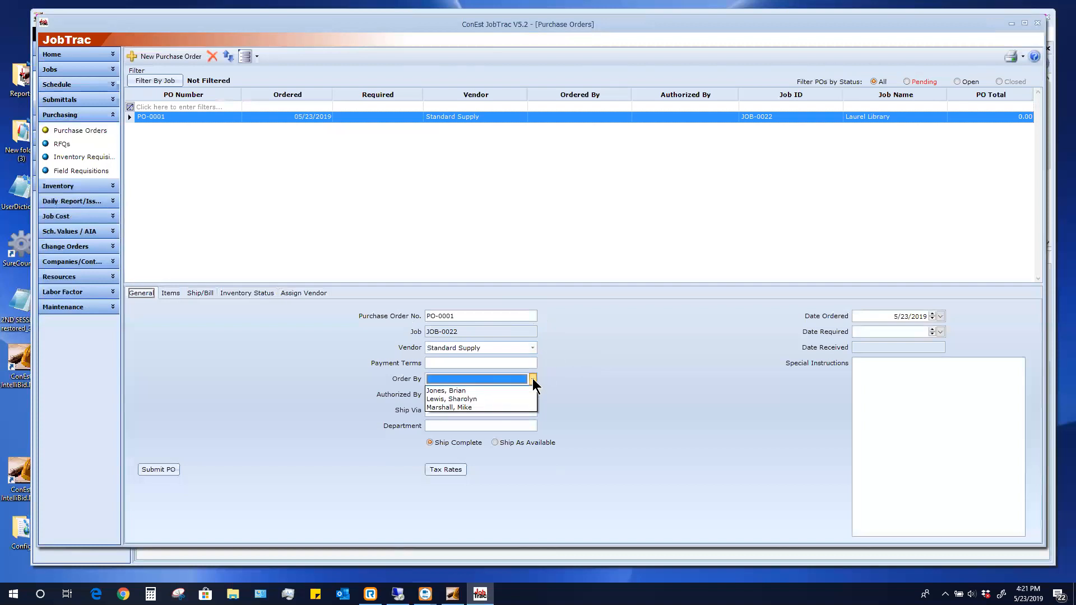
click(476, 408)
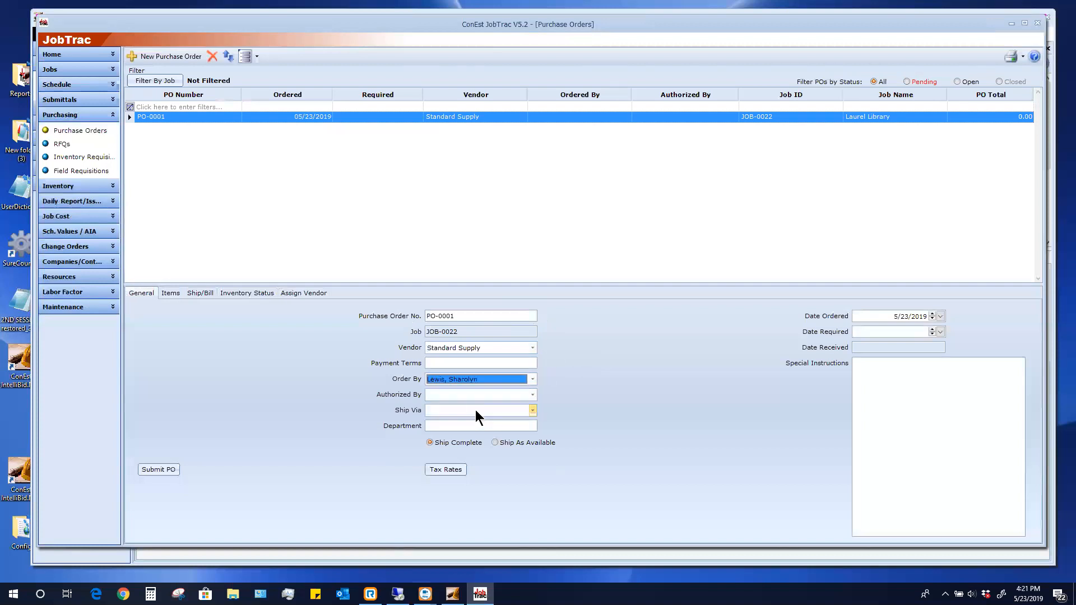
click(532, 394)
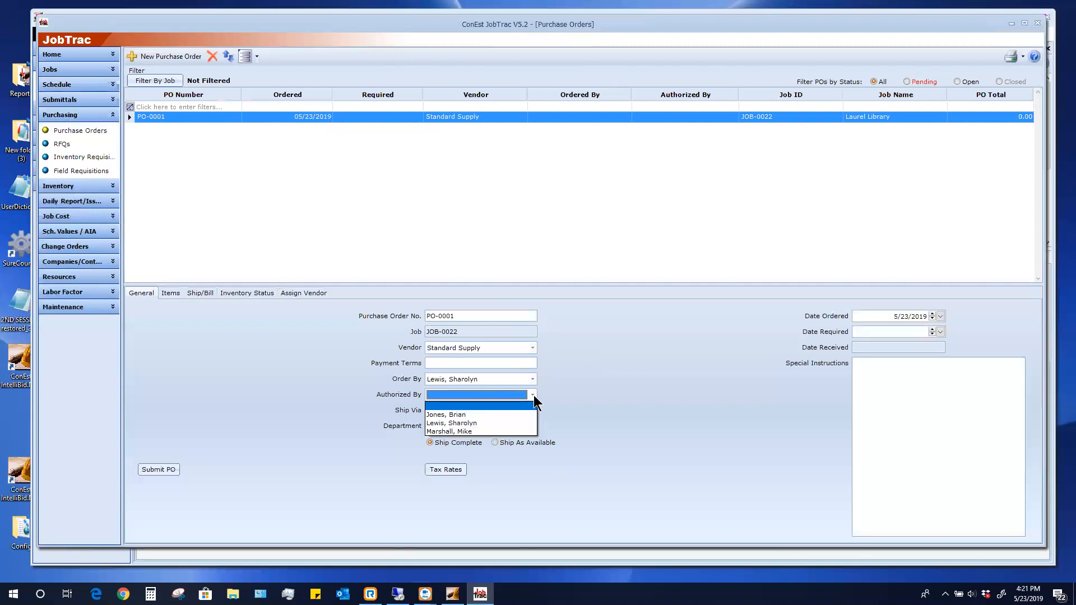
click(457, 423)
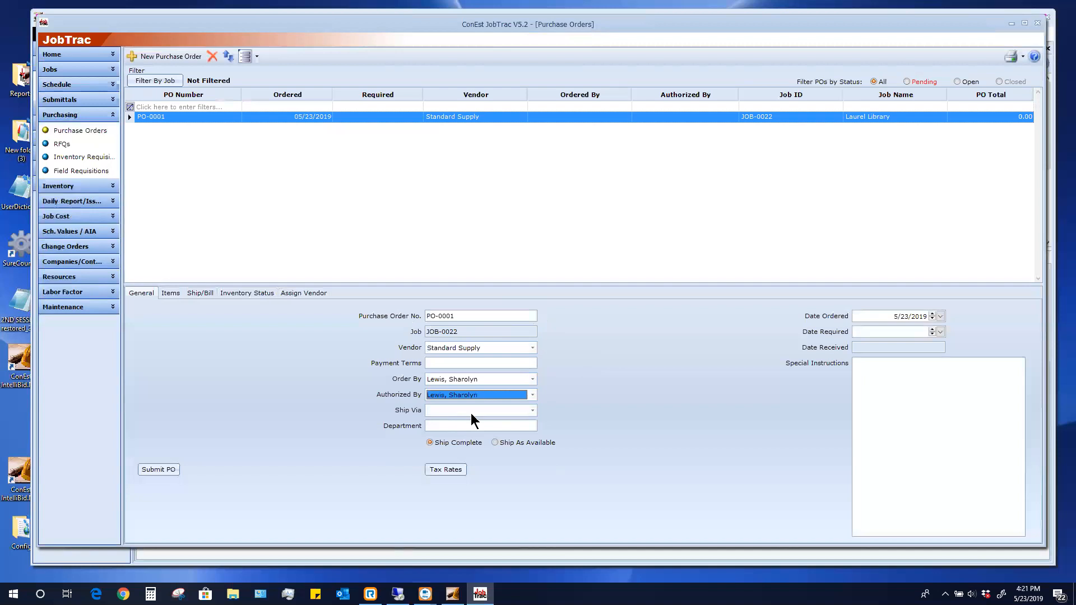
click(533, 410)
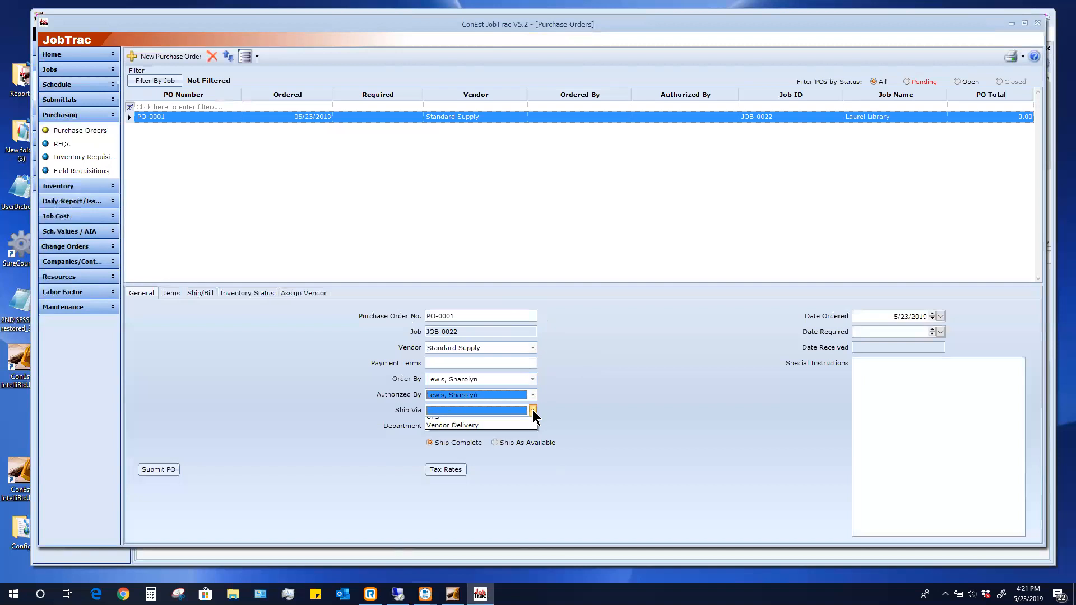
click(465, 447)
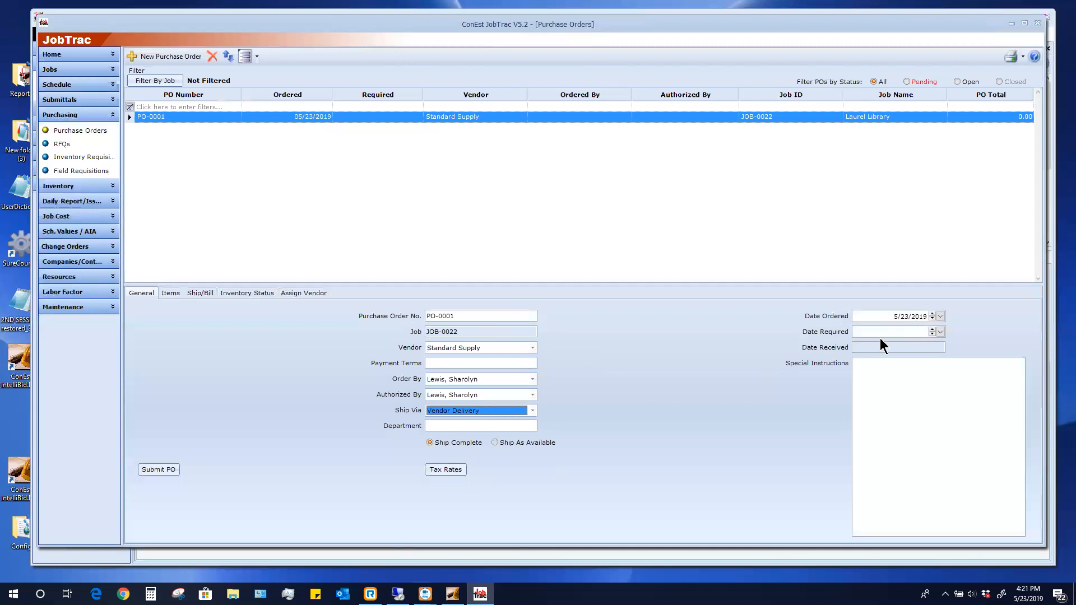
click(940, 331)
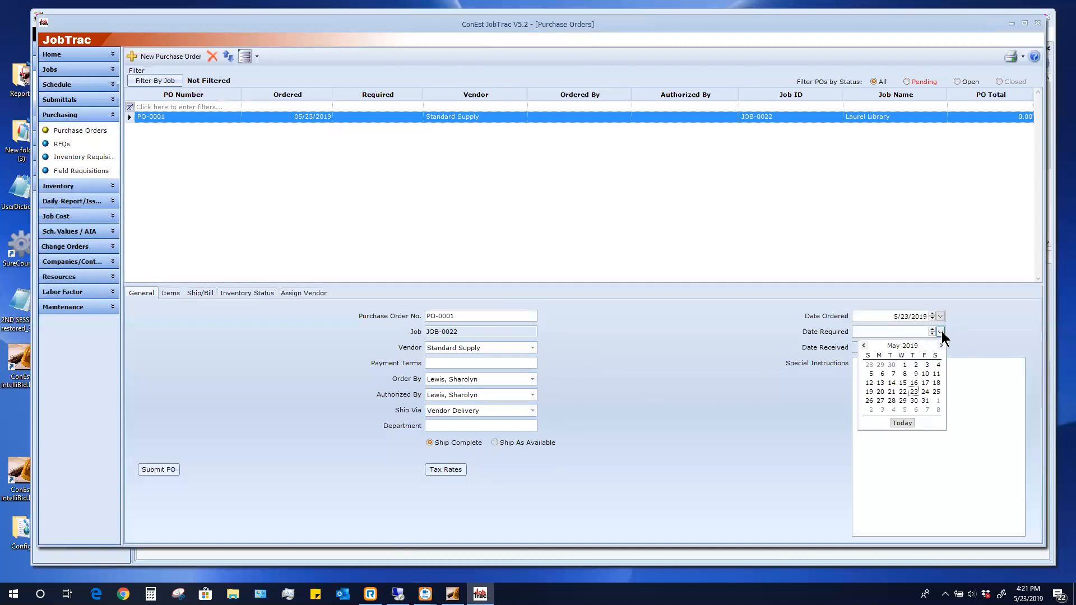
click(913, 391)
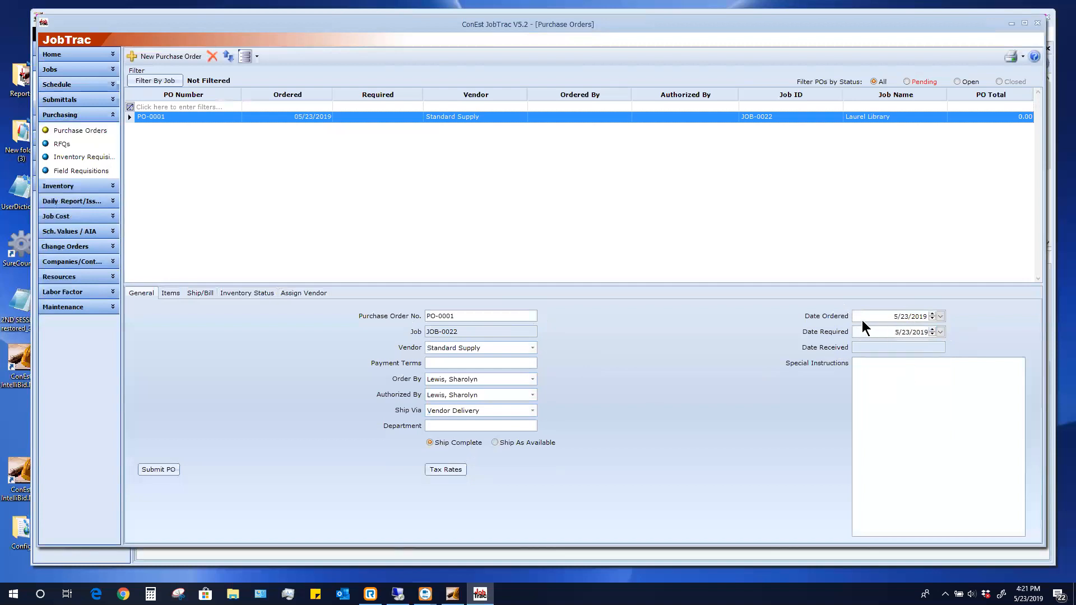
click(869, 379)
Review PO-0001's Ship To and Bill To addresses, then go to its vendor assignment page
click(192, 294)
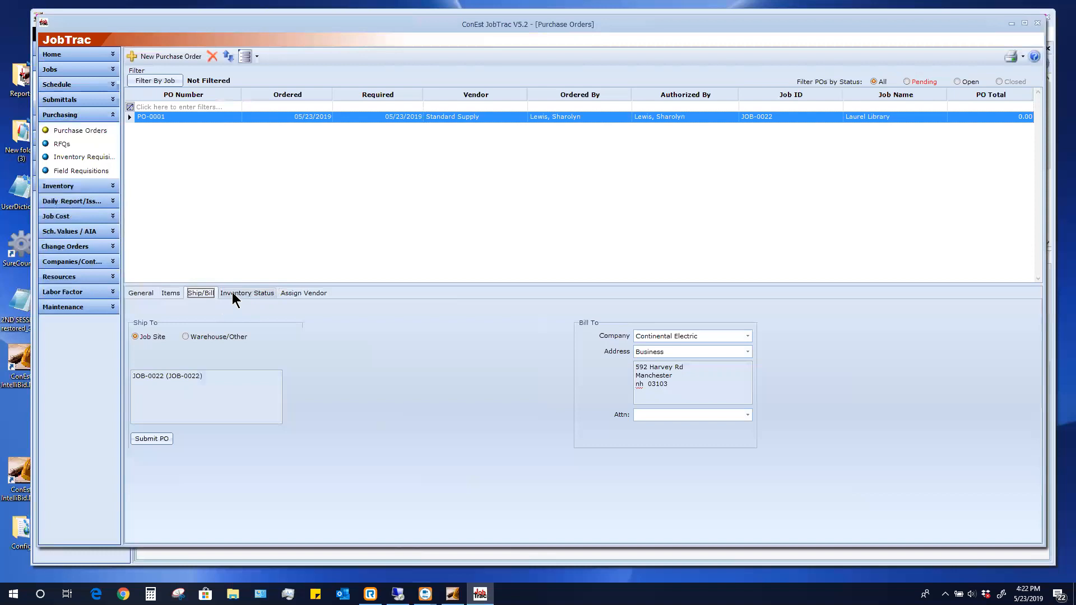
click(317, 295)
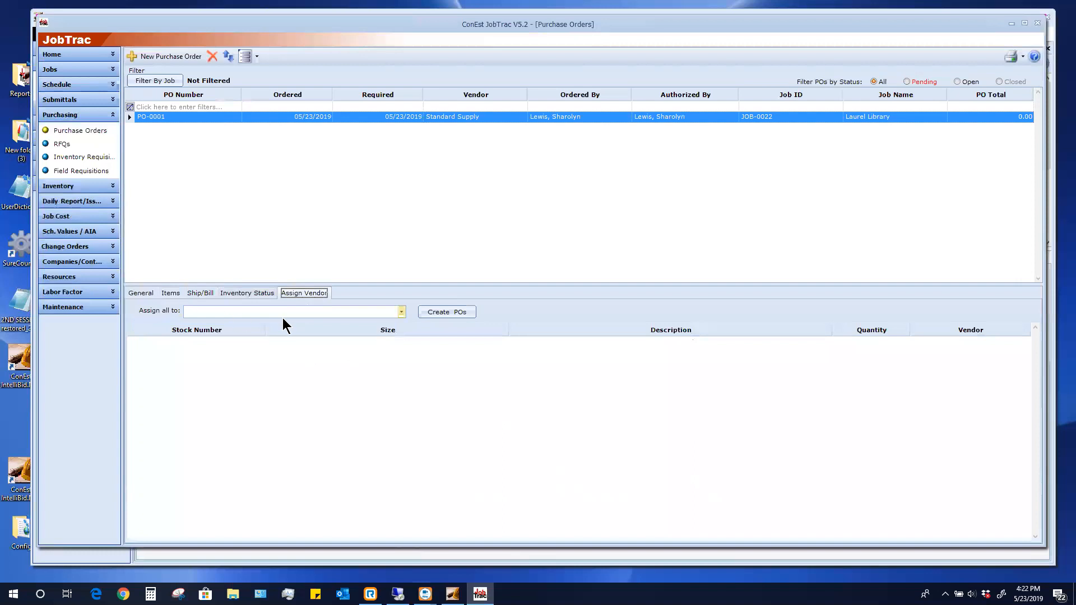
Assign all items to Standard Supply and show PO-0001's item list
click(400, 312)
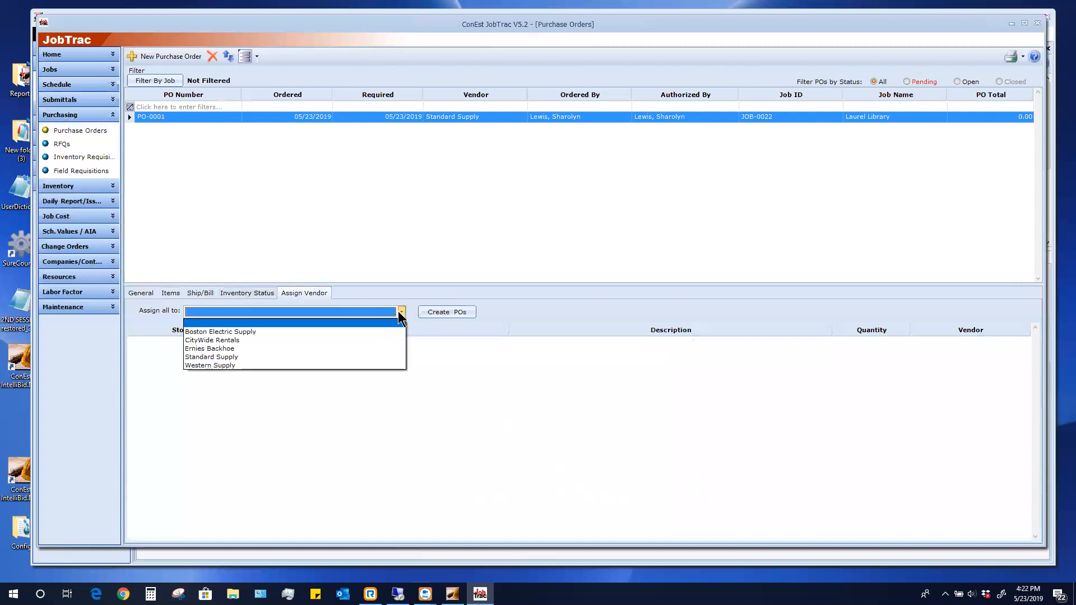
click(222, 357)
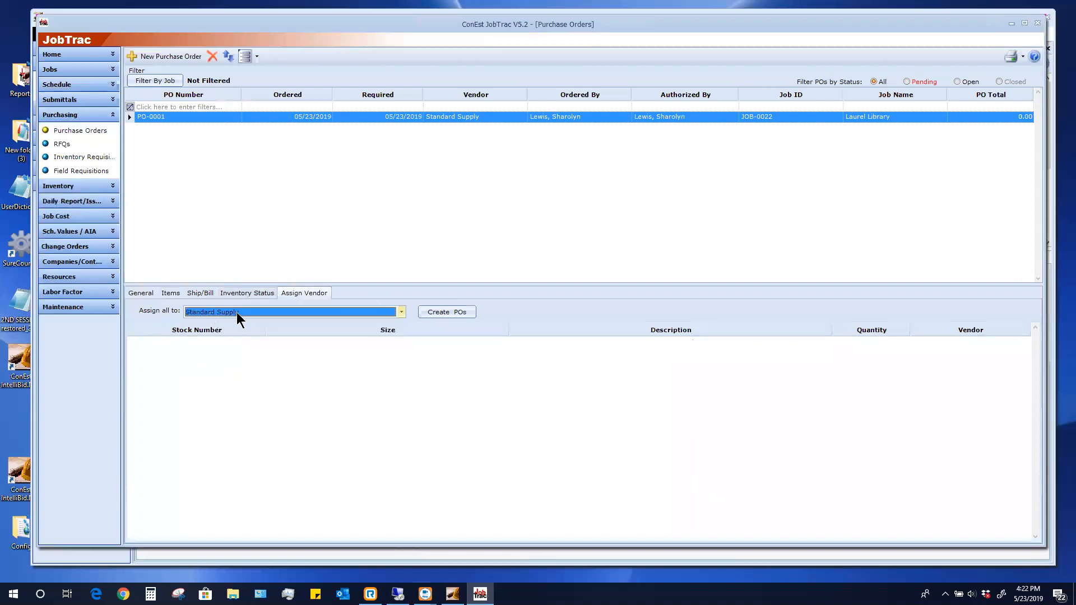
click(170, 294)
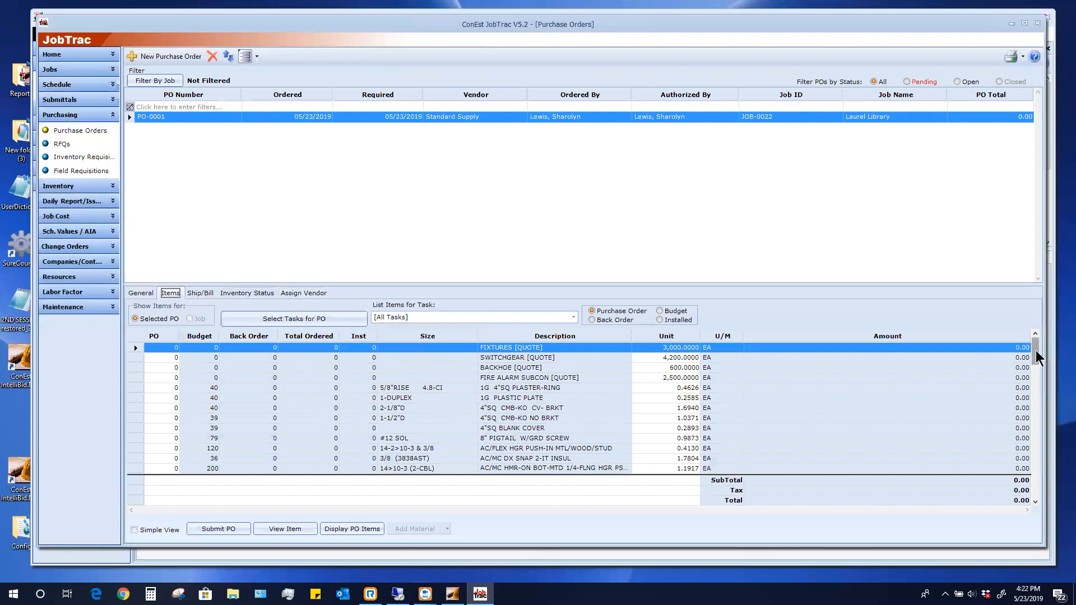
Filter PO-0001's item list to show only the DEVICES task items
drag(1036, 358, 1061, 477)
scroll(1015, 343, up, 15)
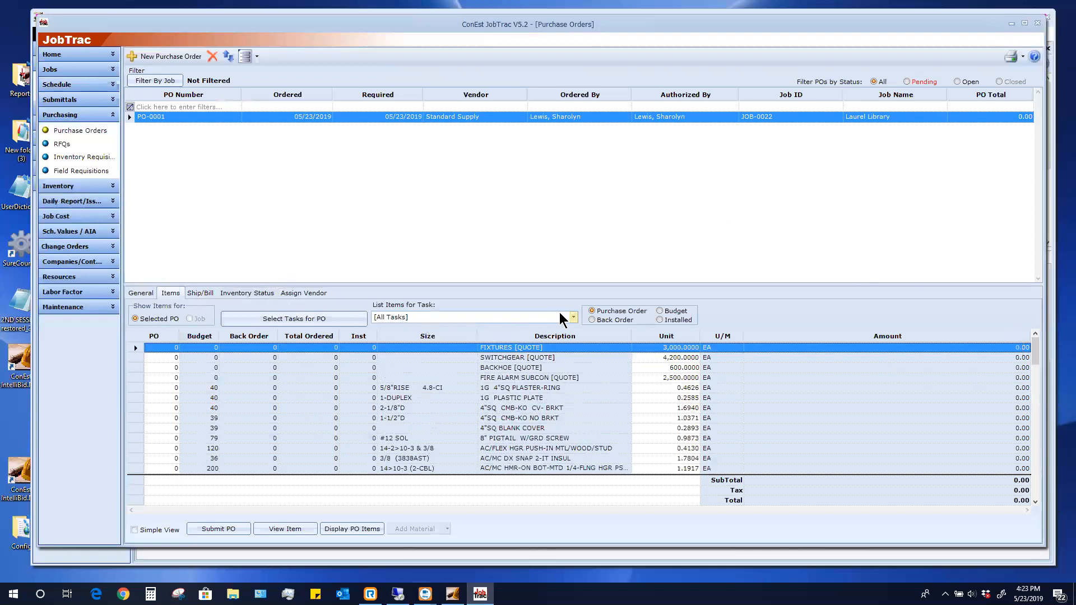
click(573, 318)
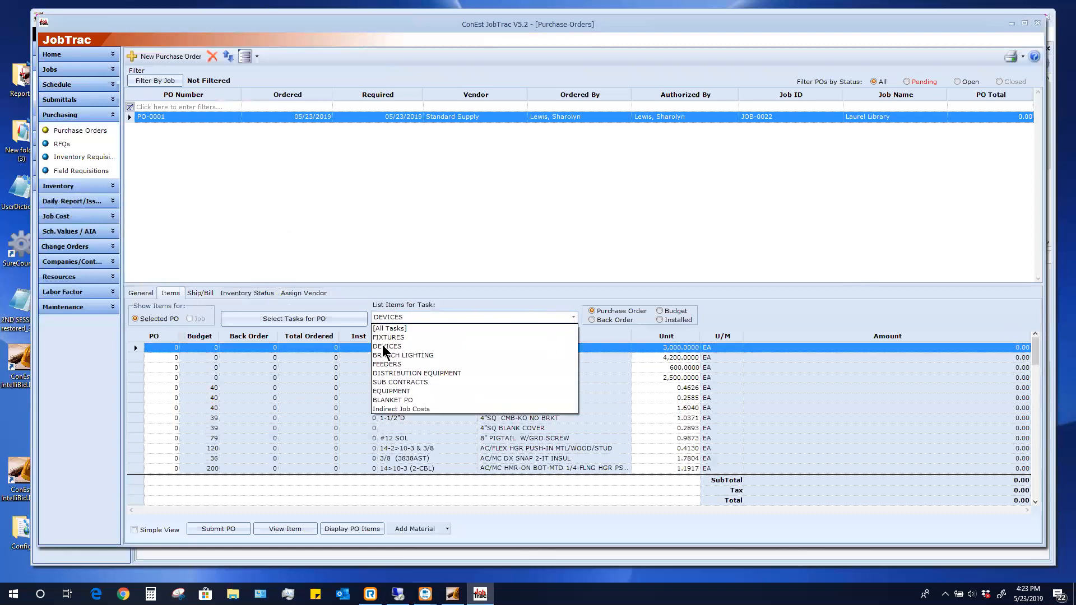
click(384, 347)
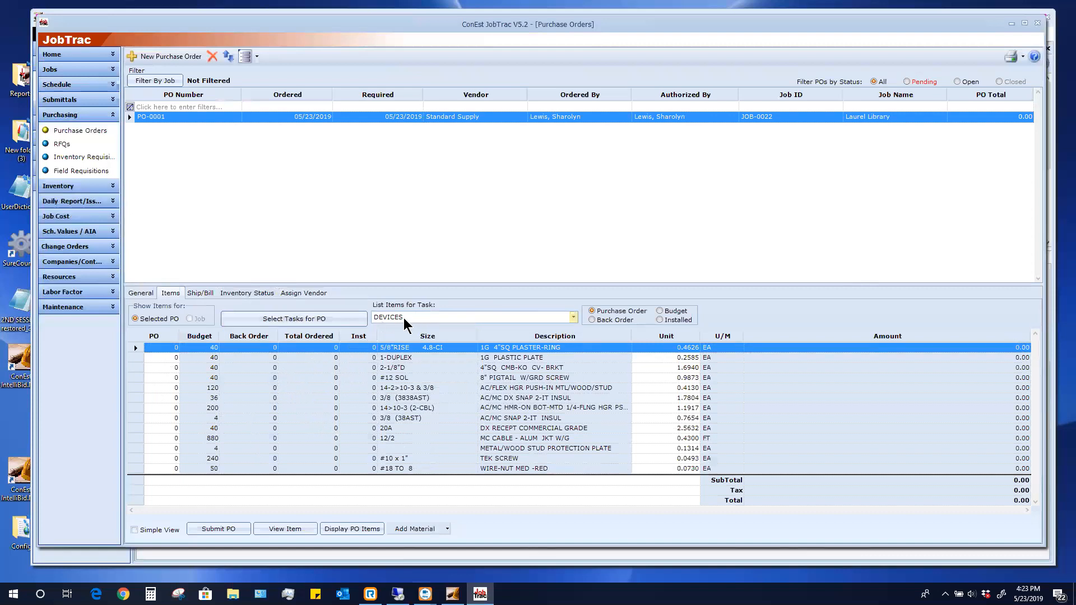
click(574, 317)
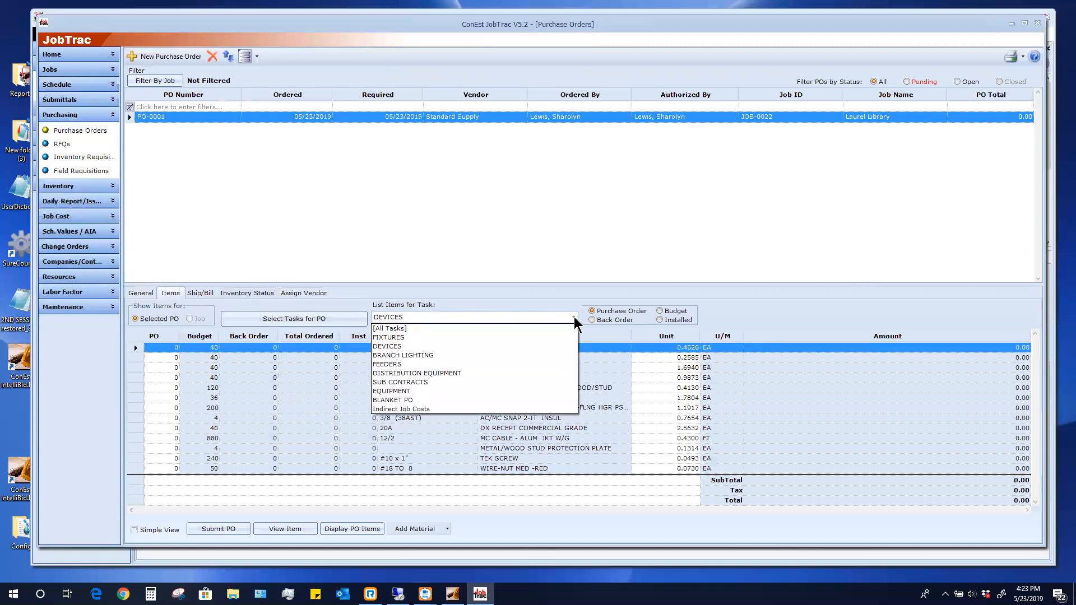
click(546, 314)
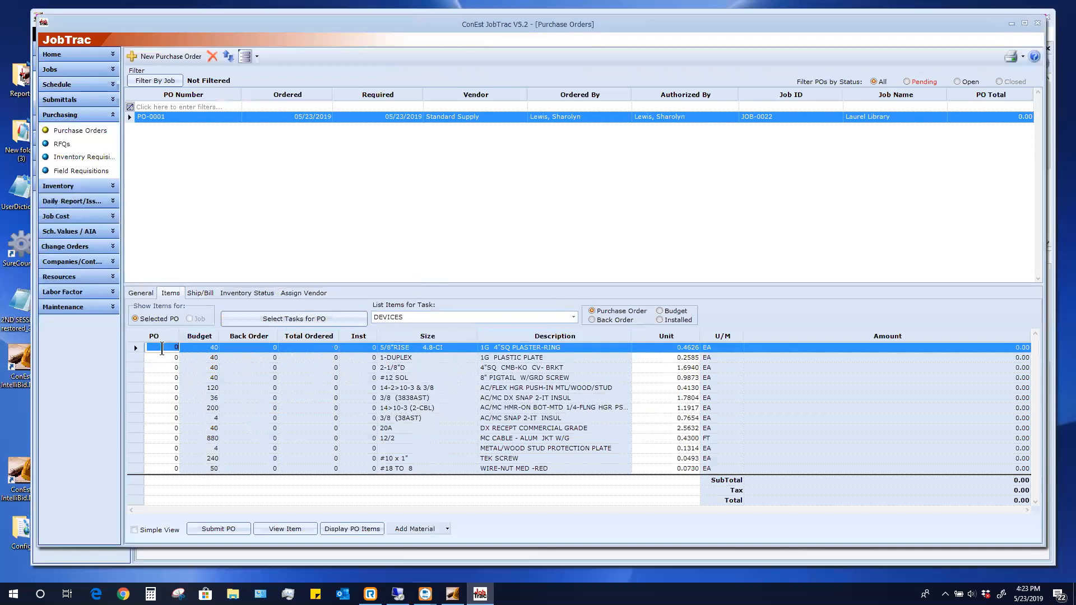
Enter PO quantity 40 for the plaster ring, duplex plate, bracket box and #12 pigtail
text(4)
click(165, 348)
click(163, 350)
text(0)
key(Return)
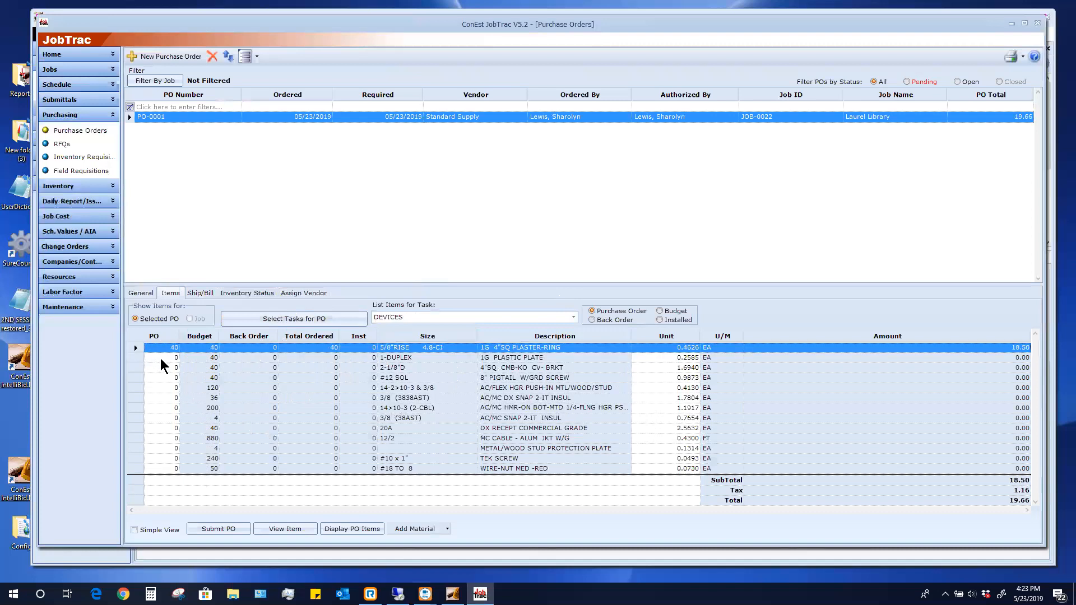
click(160, 358)
text(40)
key(Return)
click(166, 367)
text(4)
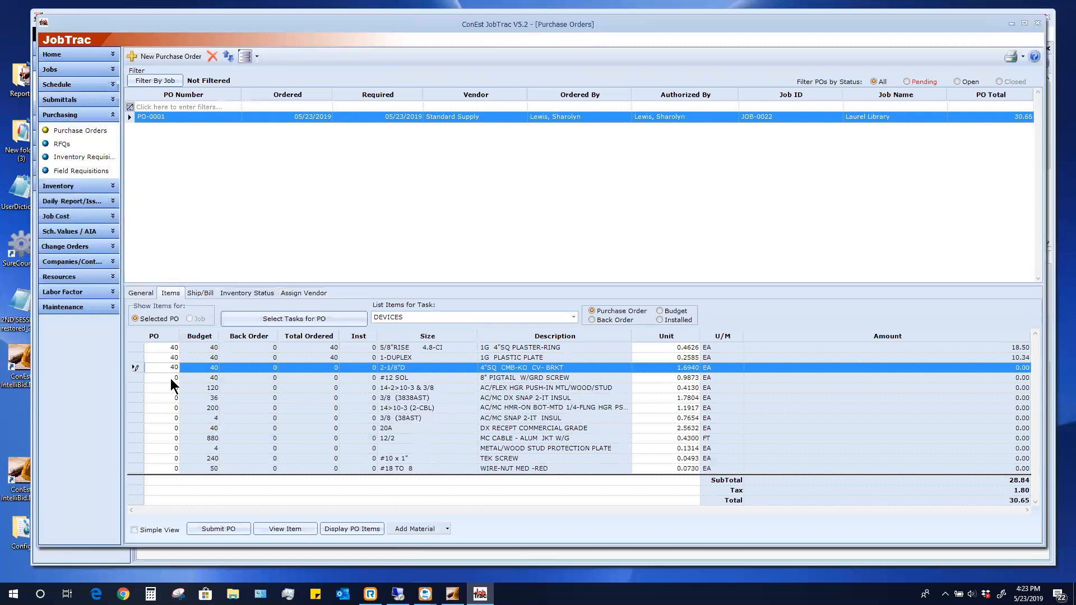
text(0)
key(Return)
click(170, 378)
text(4)
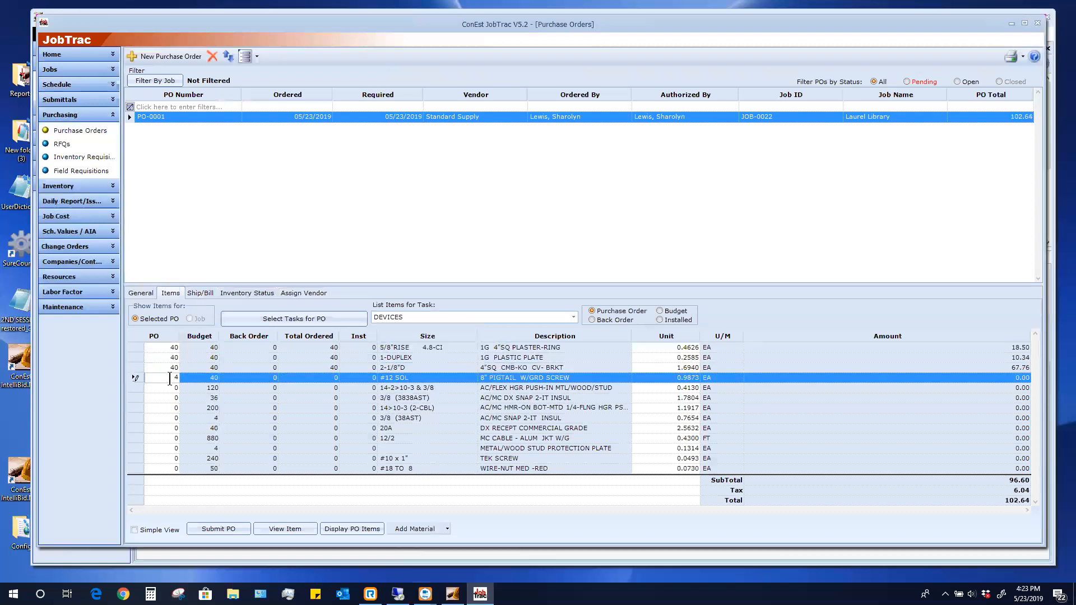
key(Return)
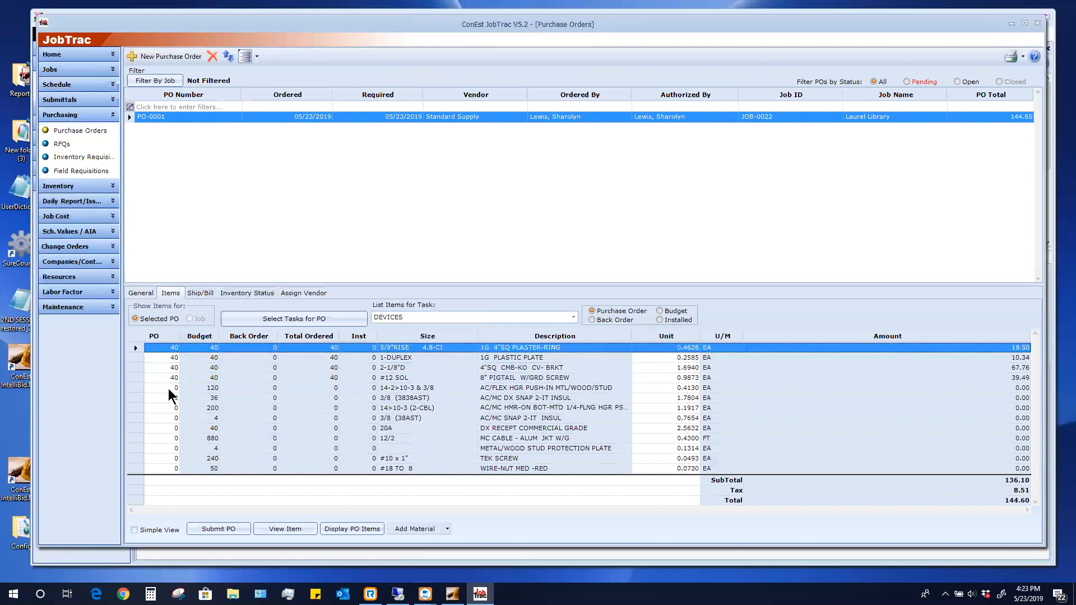
Enter PO quantities 120, 36, 200, 4 and 40 for the hangers, snaps and 20A receptacle
click(168, 388)
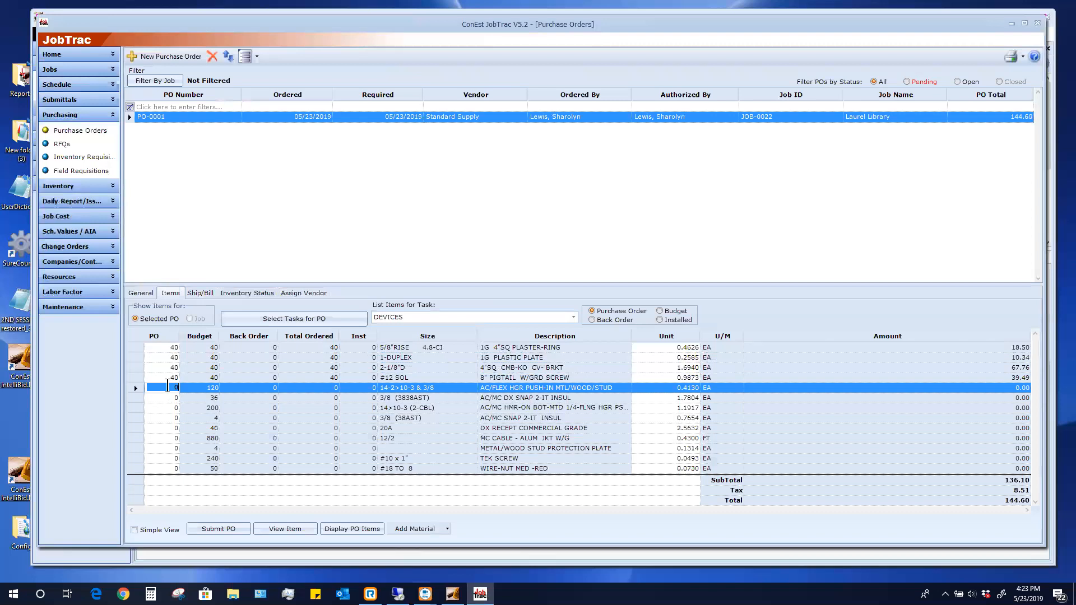
text(120)
key(Return)
click(172, 398)
text(36)
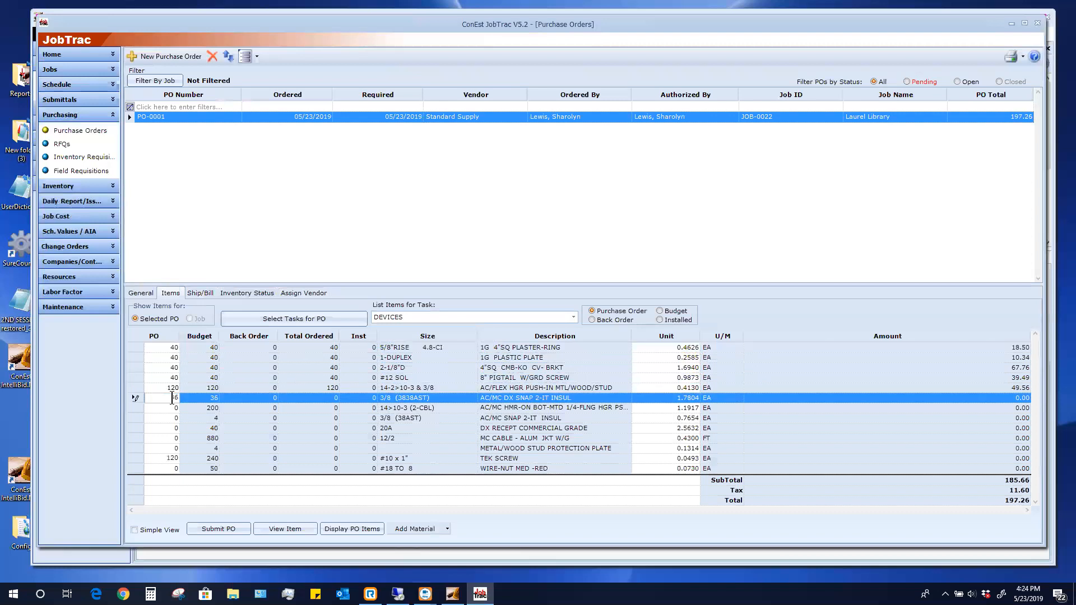
key(Return)
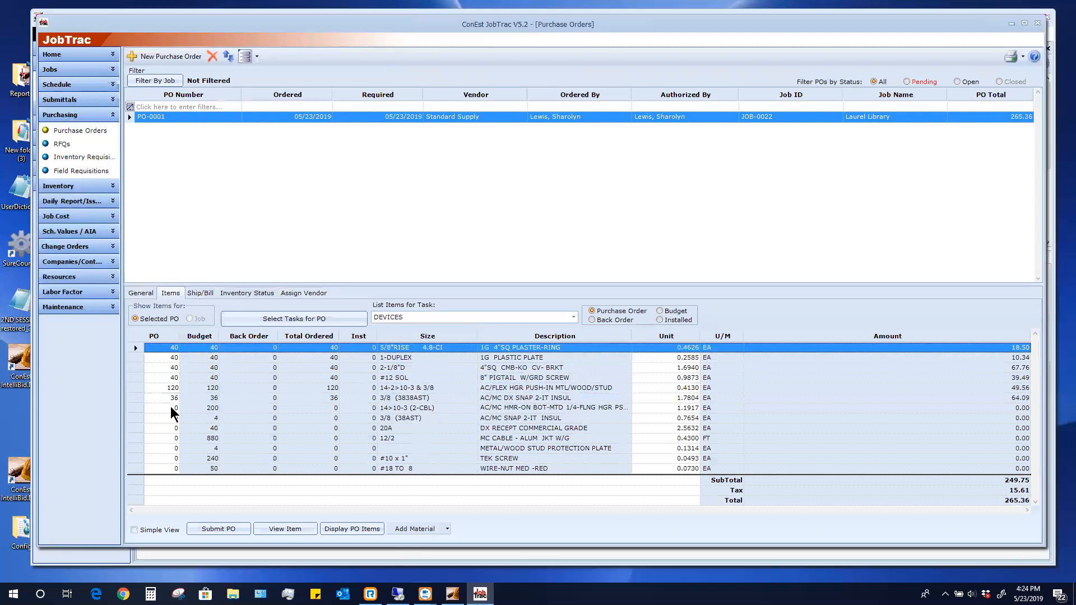
click(168, 408)
text(3)
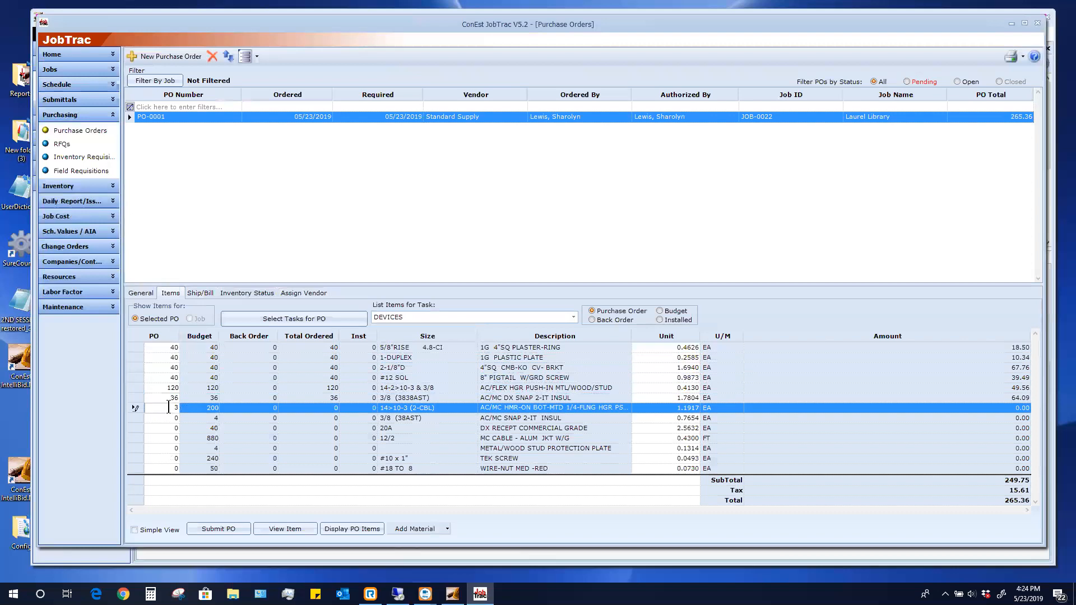
text(00)
key(Return)
click(171, 418)
text(4)
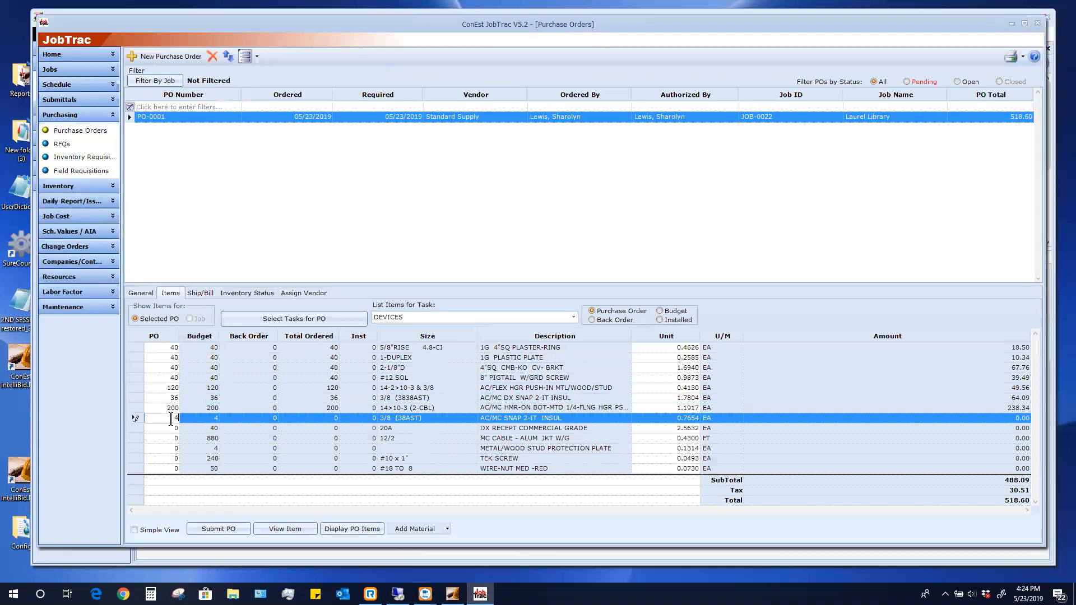
click(166, 425)
text(40)
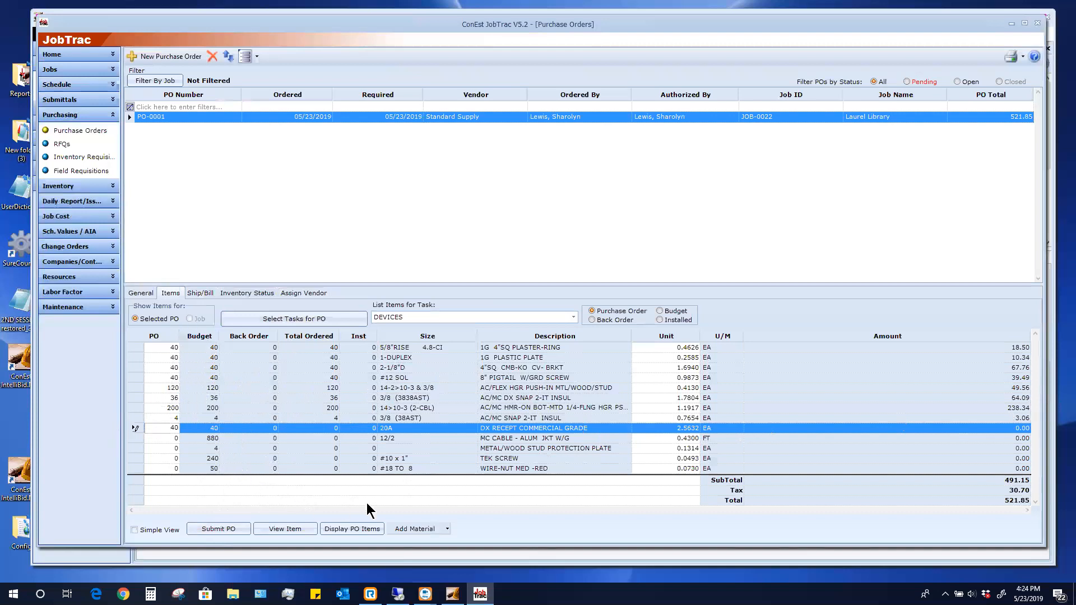
Add a 4"SQ 3/4-KO NO BRKT box from the item database with PO quantity 2
click(448, 530)
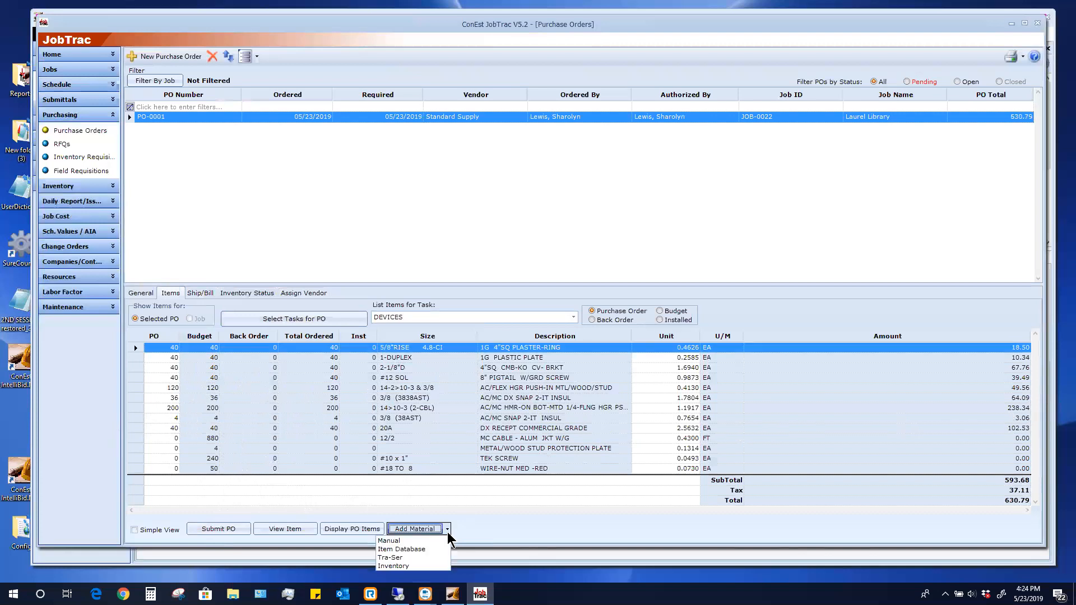
click(402, 557)
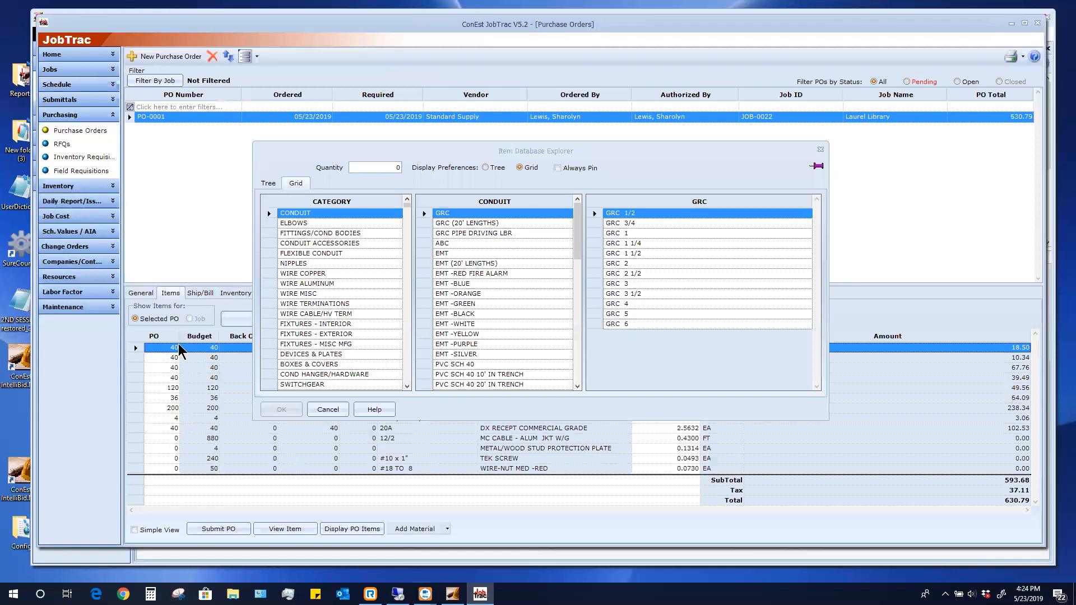
click(321, 366)
click(468, 214)
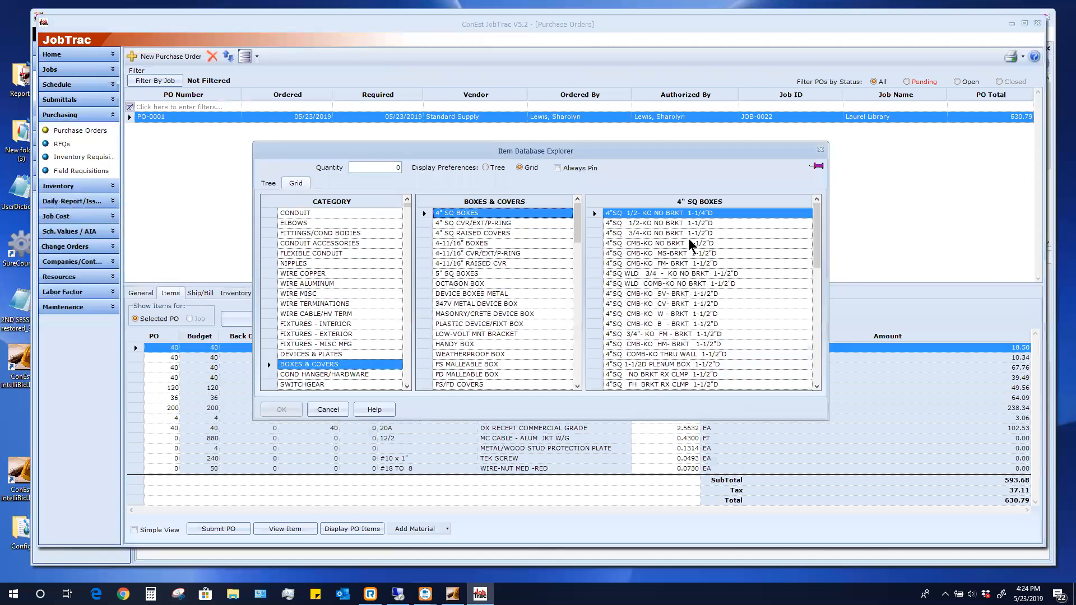
click(653, 233)
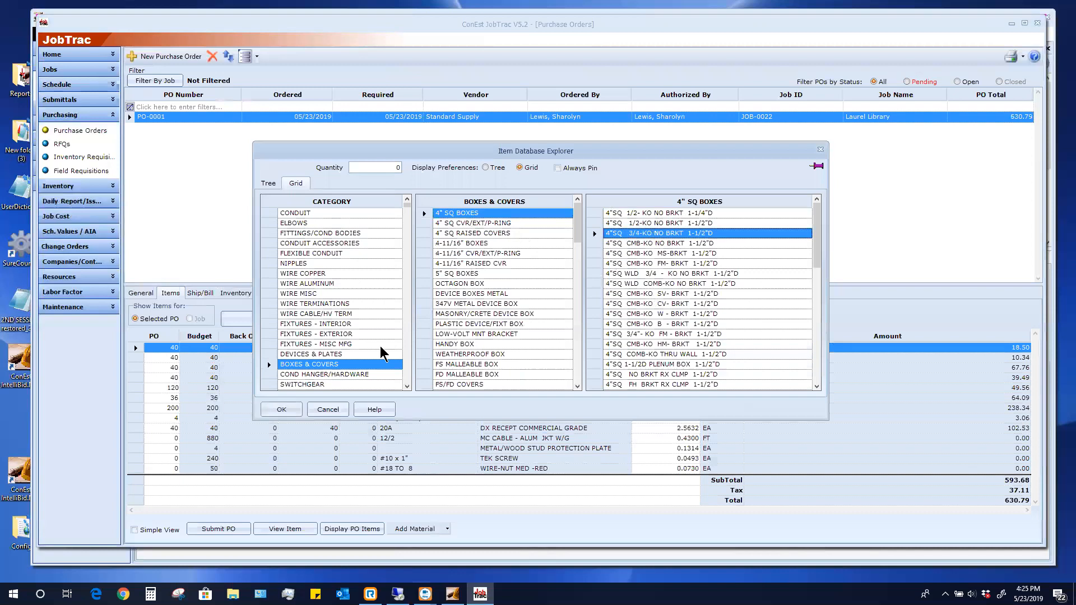
click(281, 409)
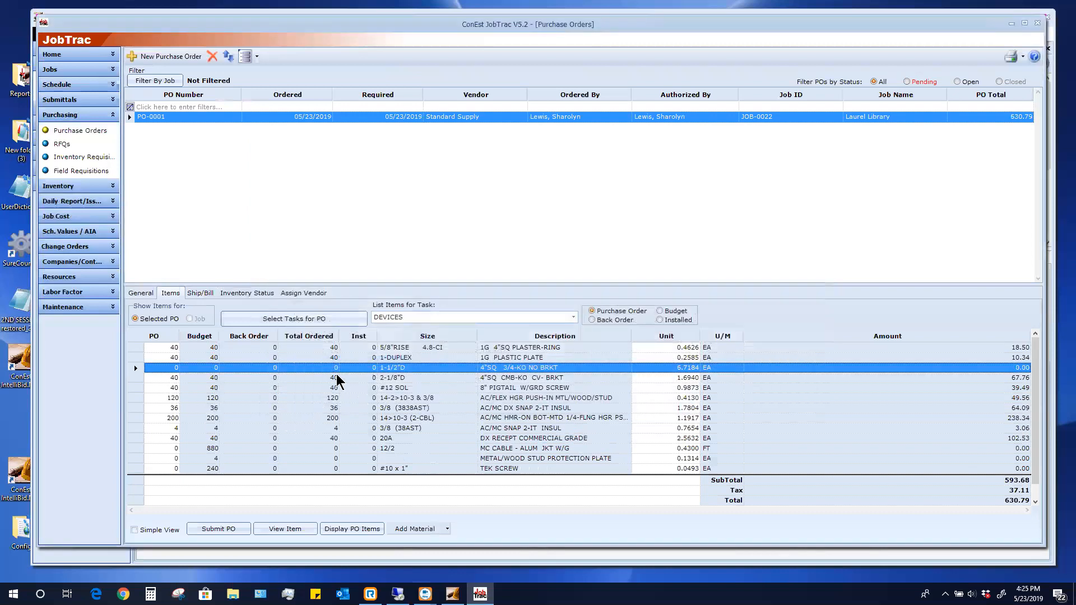
click(168, 368)
text(2)
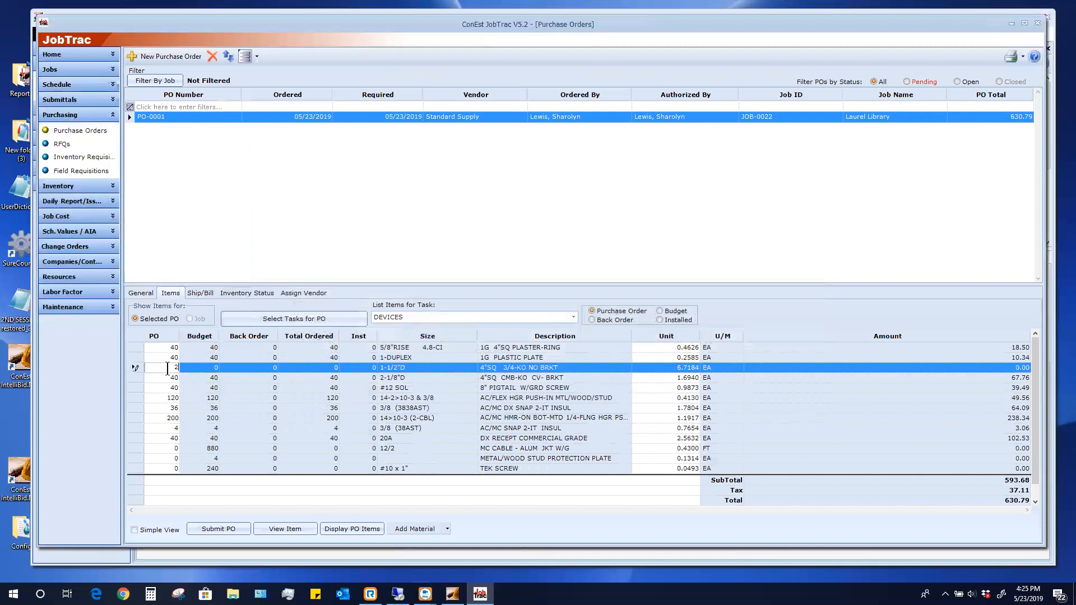
key(Return)
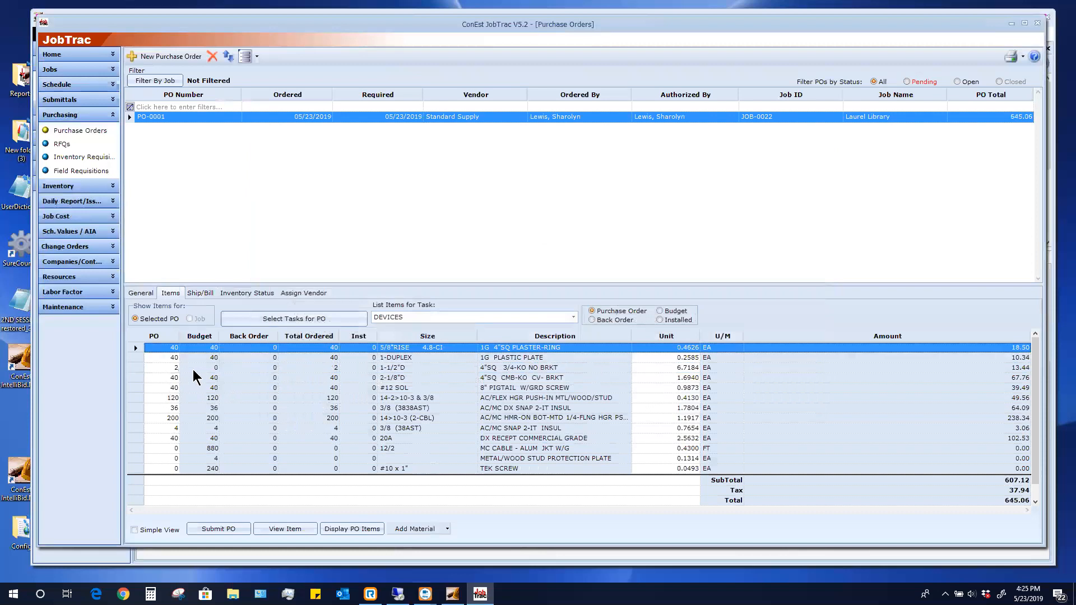
Cancel a manual new-item entry and bring up the Submit PO confirmation for PO-0001
click(447, 529)
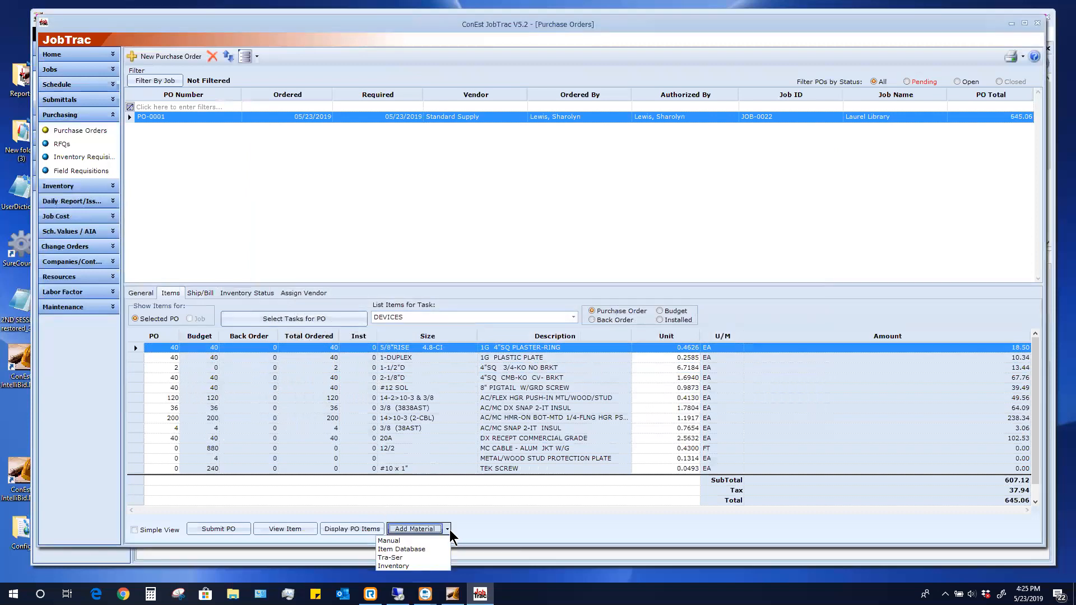
click(396, 540)
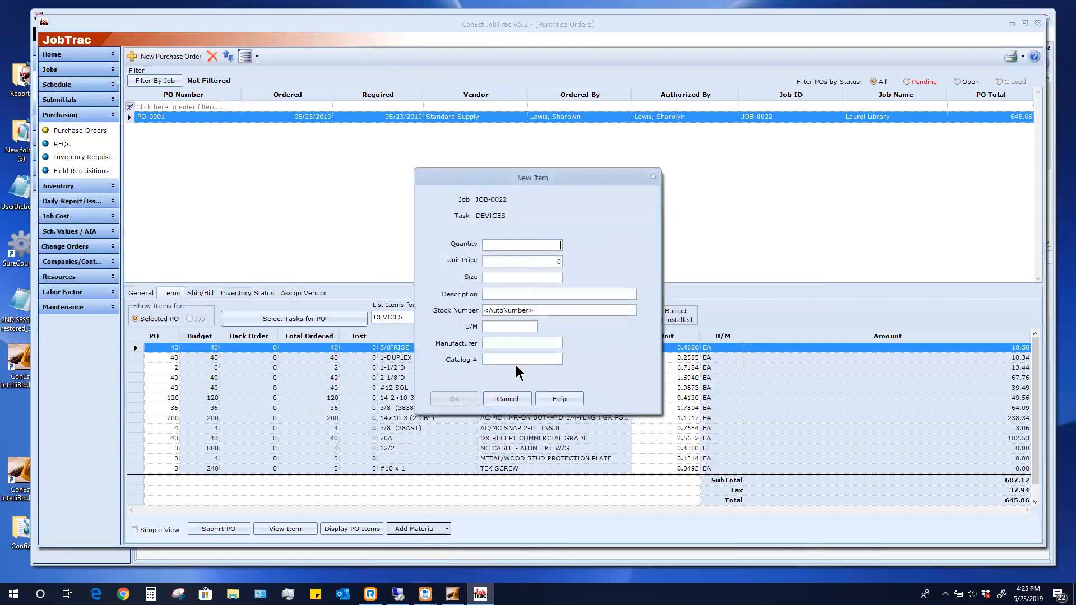
click(498, 403)
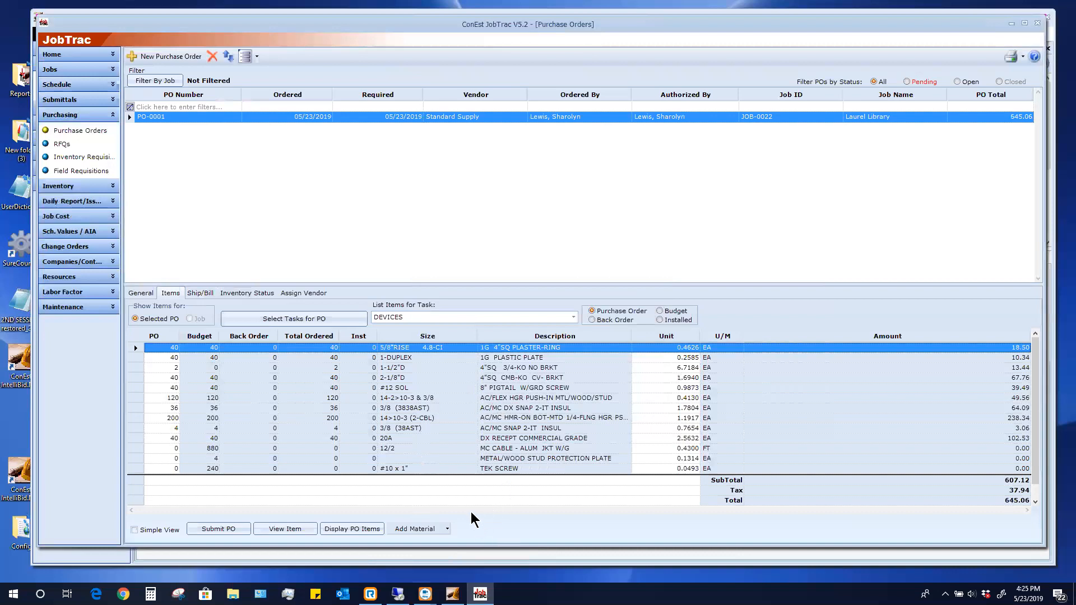
click(216, 528)
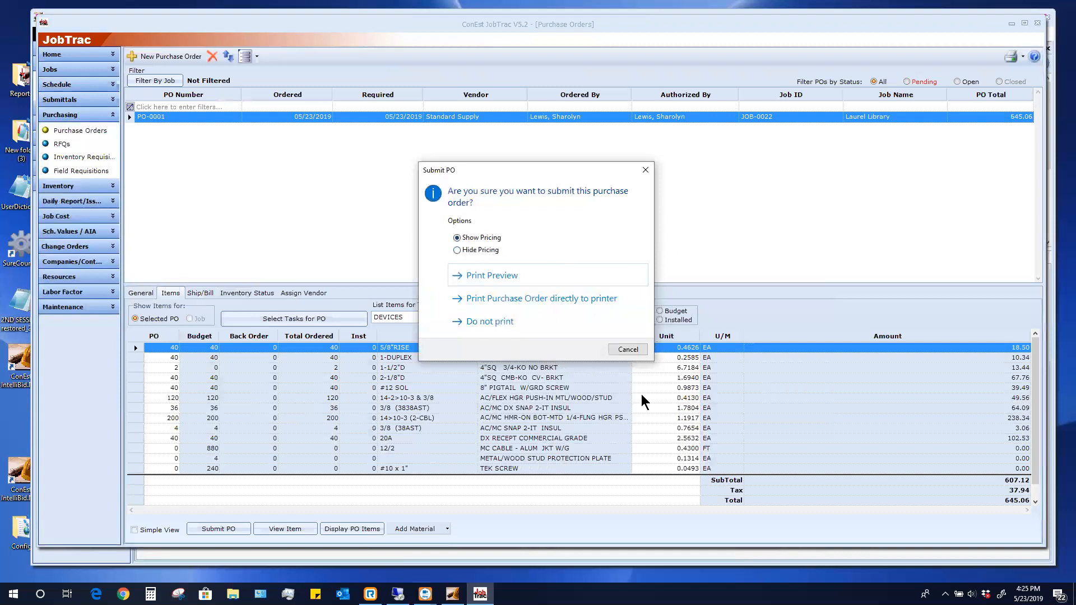
Submit PO-0001 with pricing hidden and show its print preview
click(456, 250)
click(492, 275)
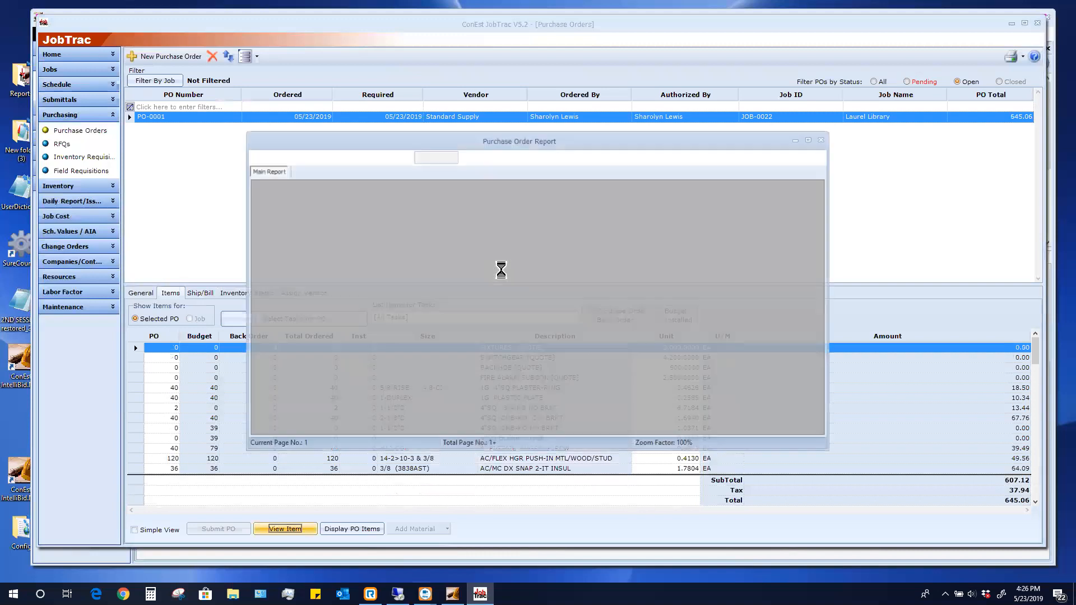
Maximize the Purchase Order Report preview, glance at its export formats, then close it
click(810, 139)
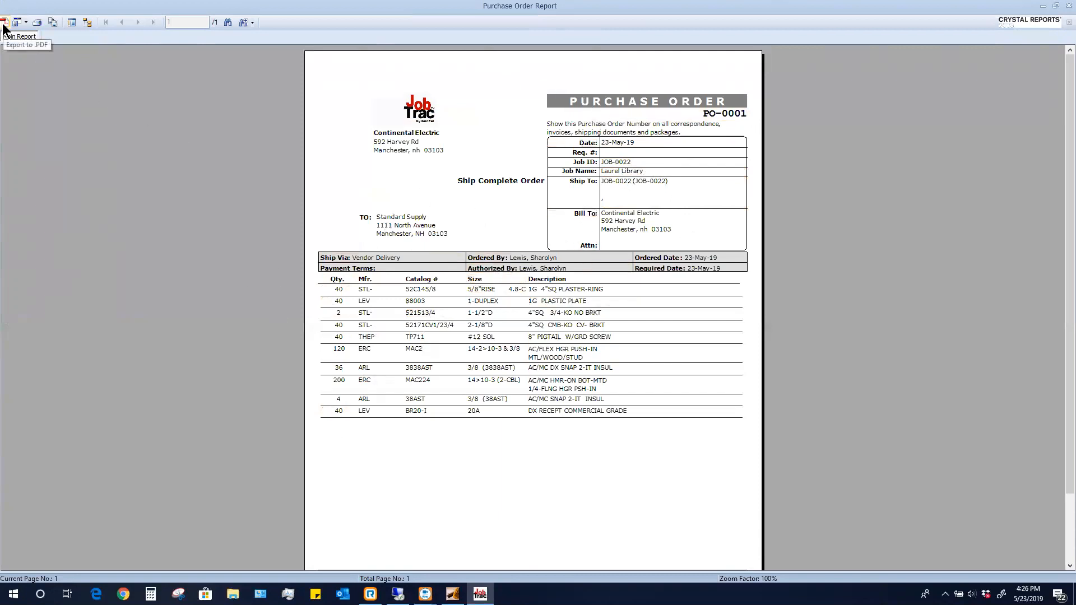
click(25, 22)
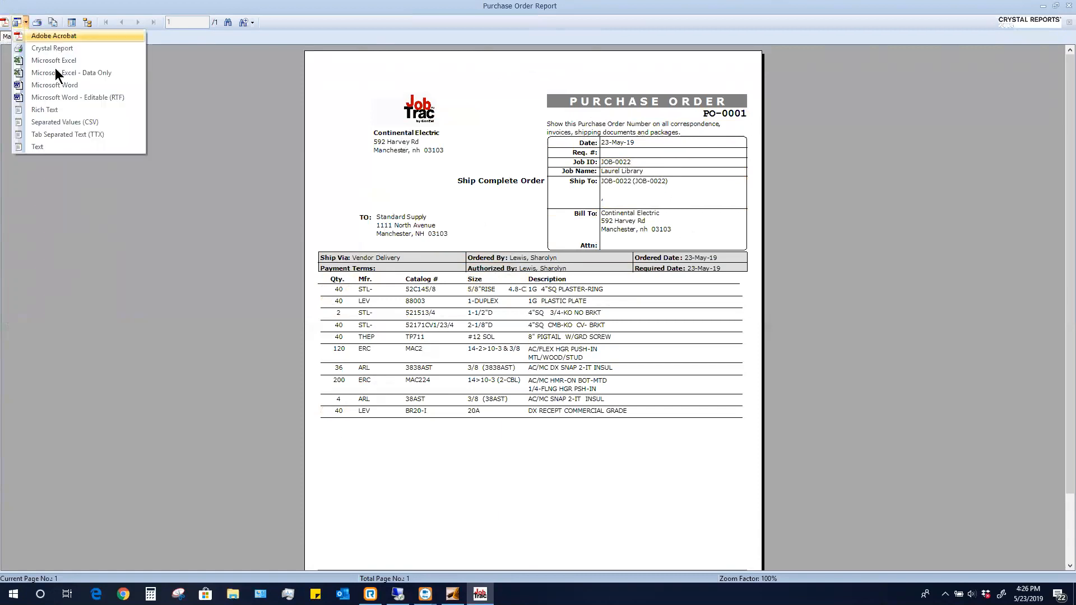
click(135, 297)
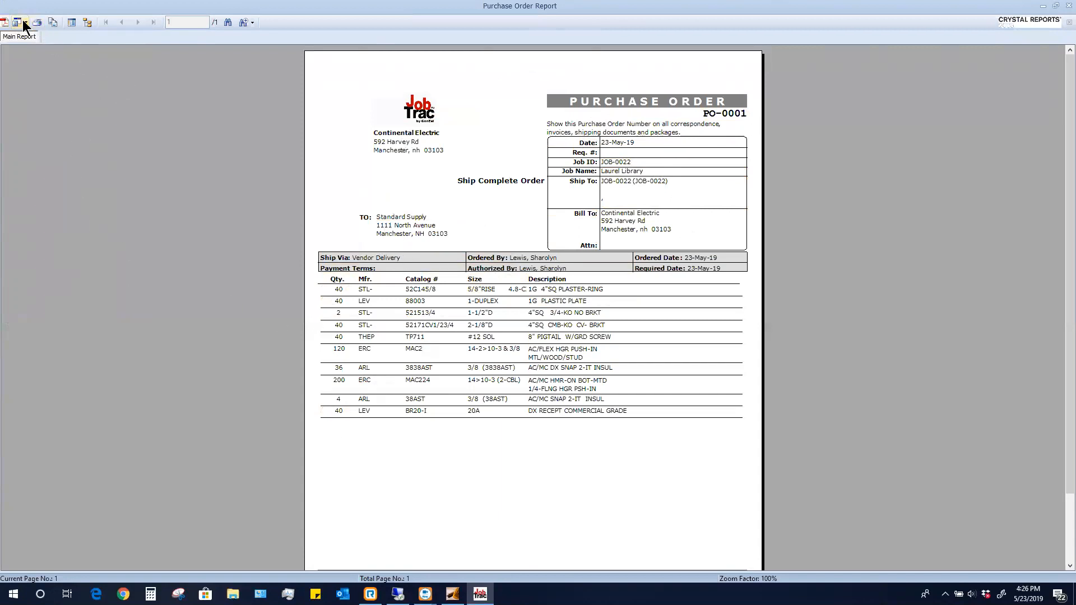
click(1067, 6)
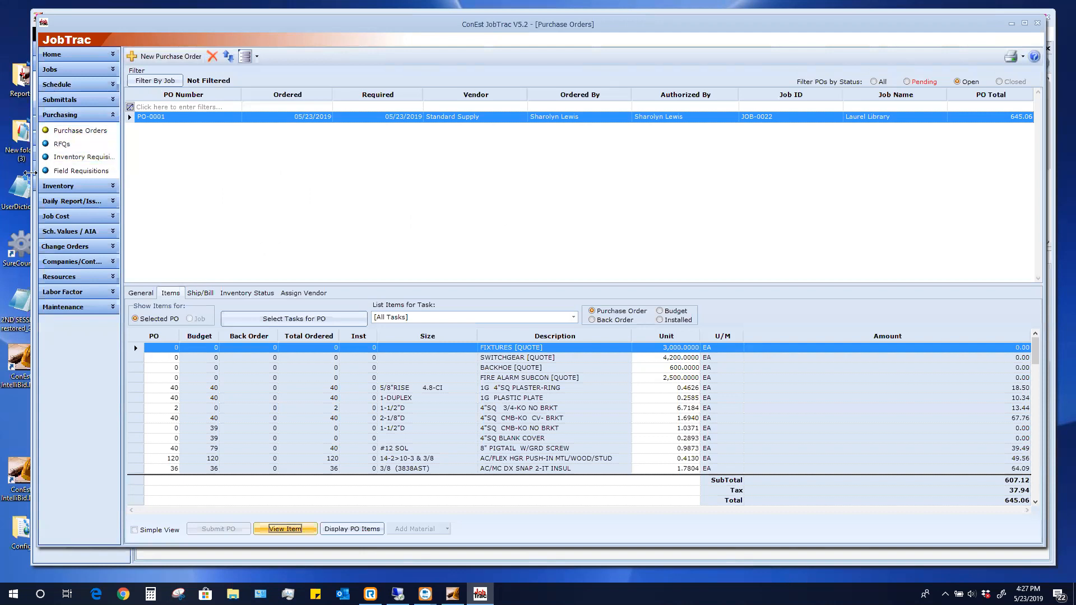
Open Inventory > Receiving to list PO-0001's line items, none received yet
click(61, 187)
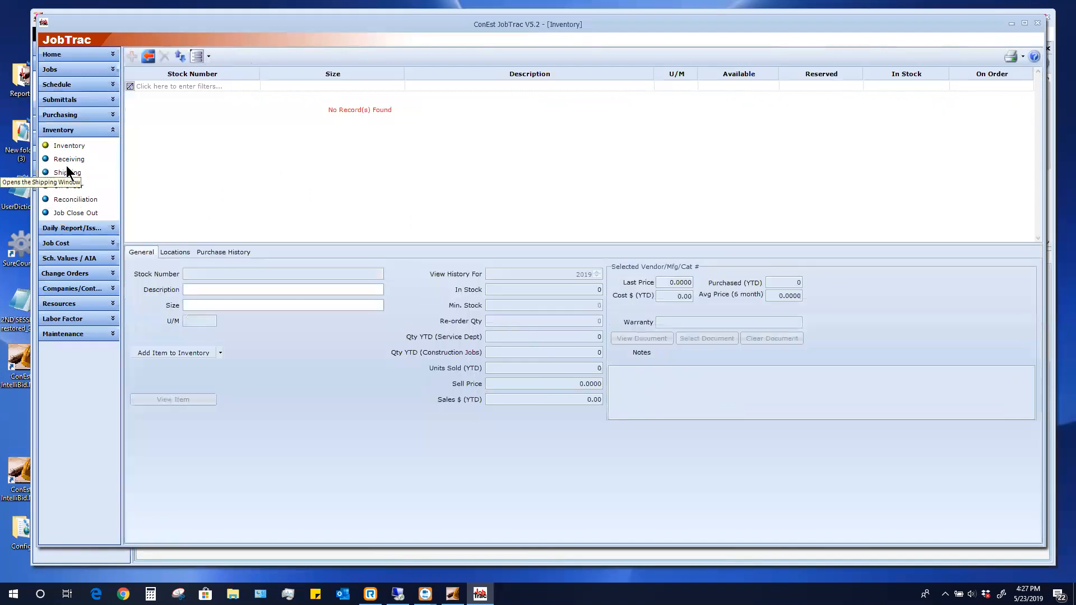
click(69, 161)
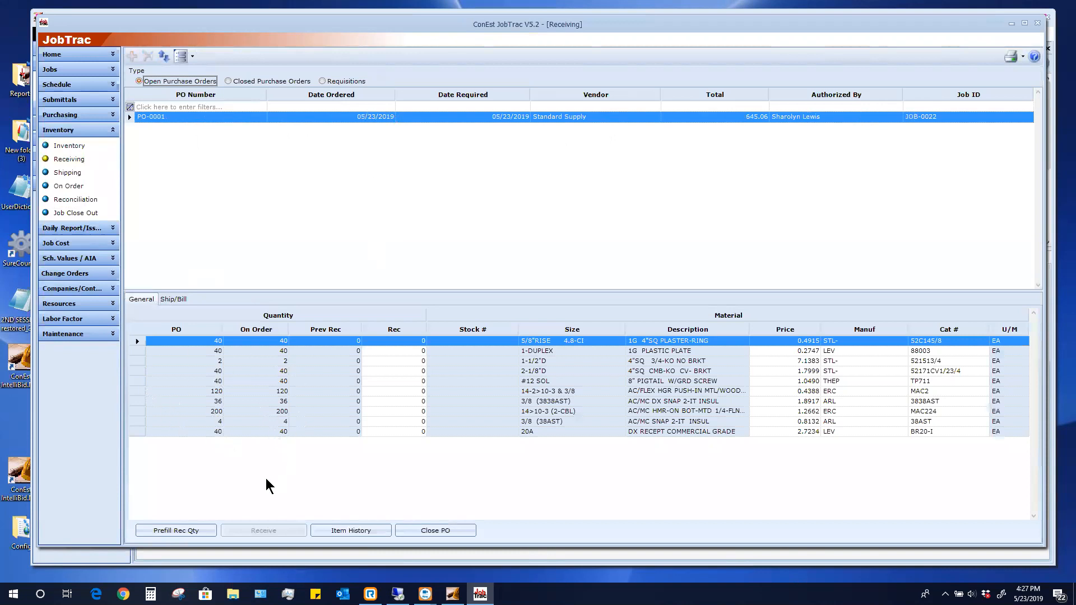
click(173, 299)
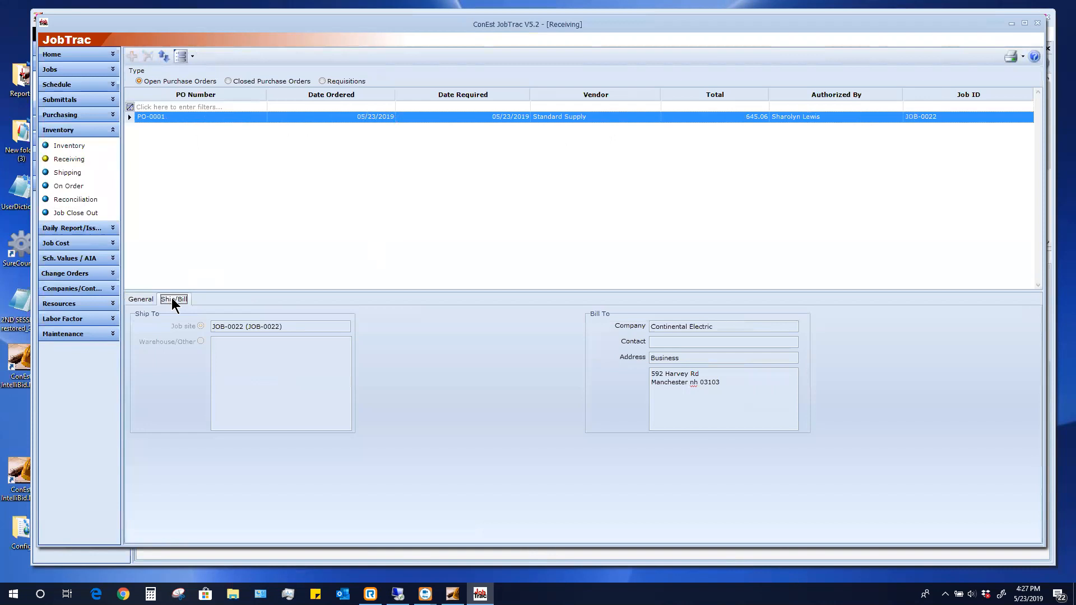
click(142, 300)
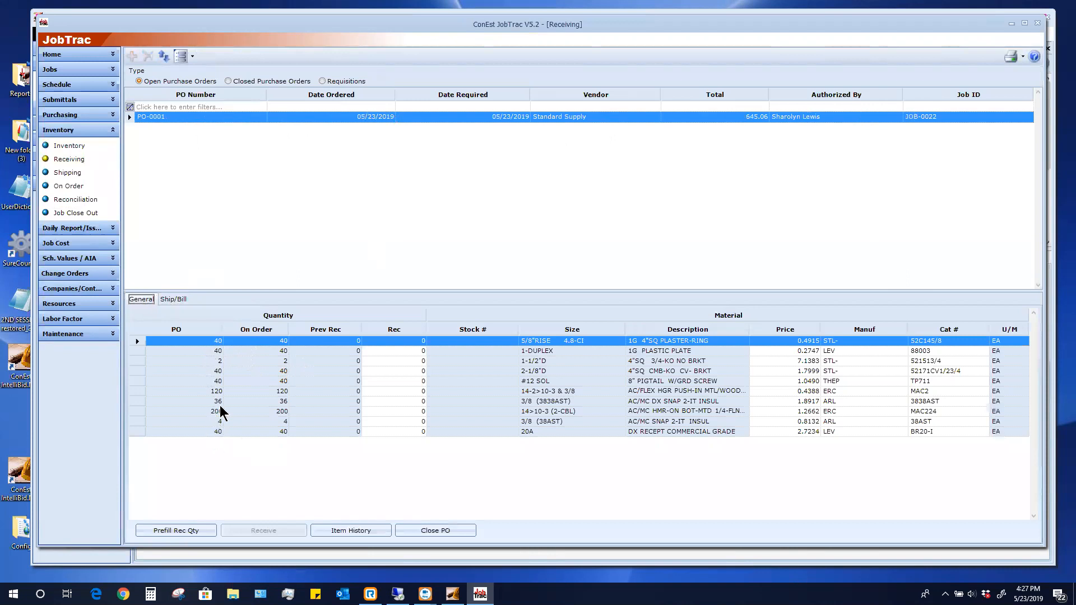
click(410, 342)
click(414, 351)
click(395, 362)
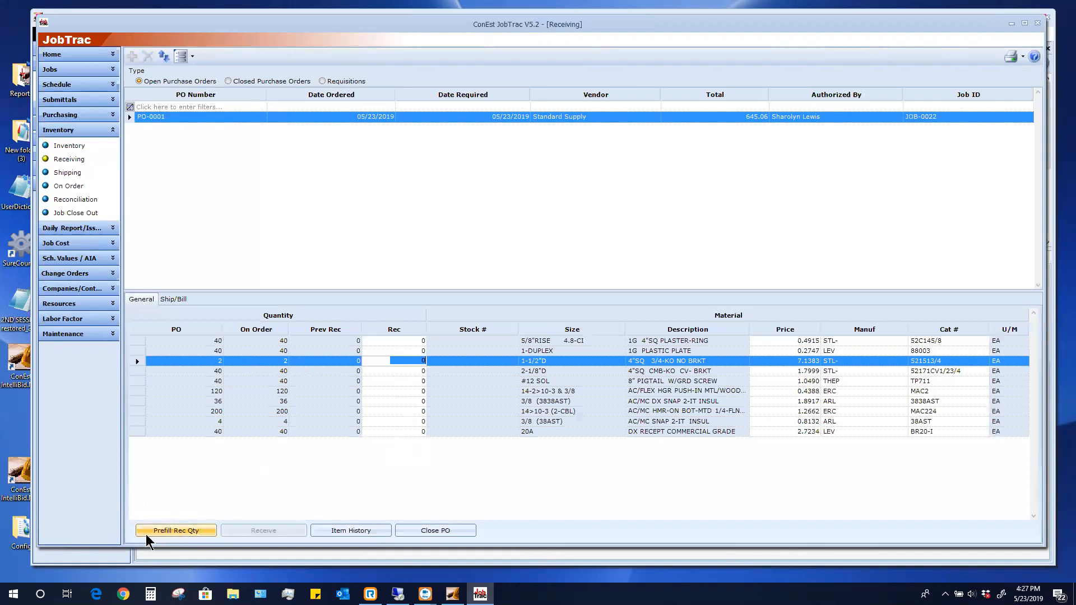
Prefill PO-0001's received quantities with the ordered amounts, changing the 20A receptacle line to 28
click(194, 532)
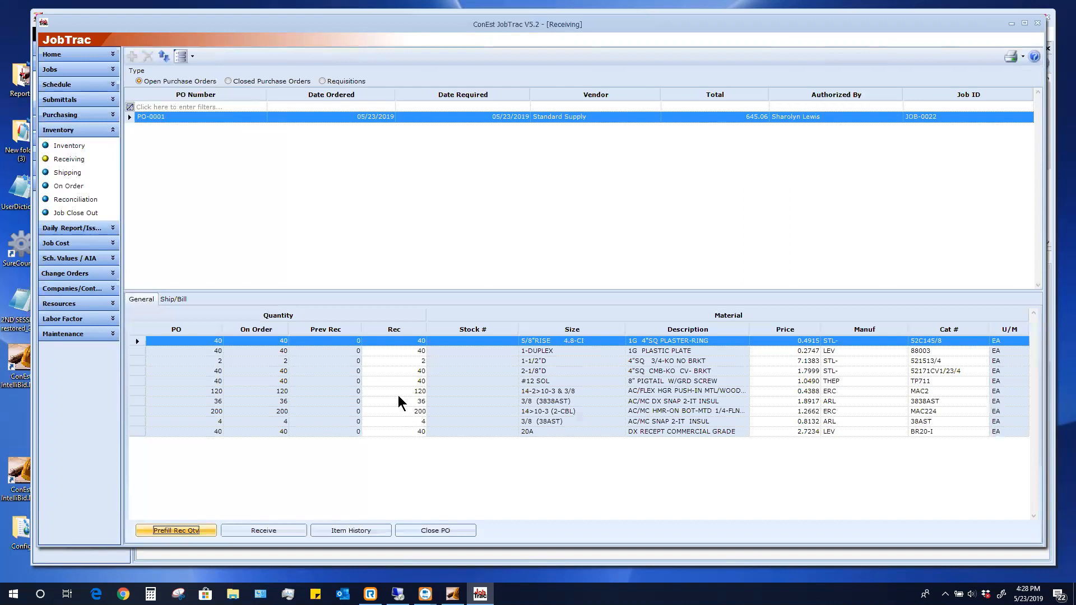
click(401, 432)
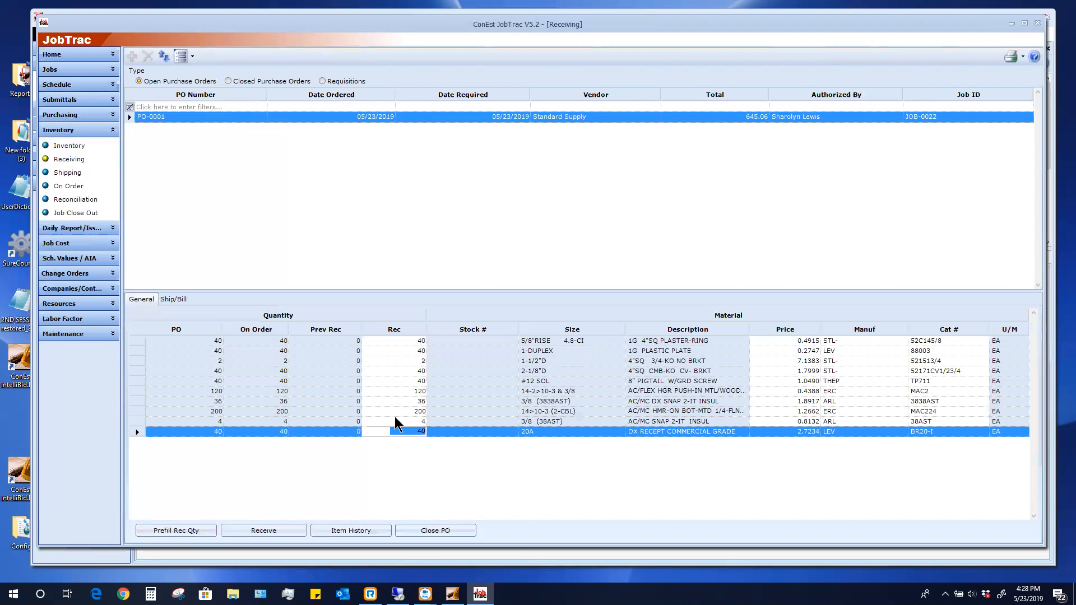
text(28)
click(400, 412)
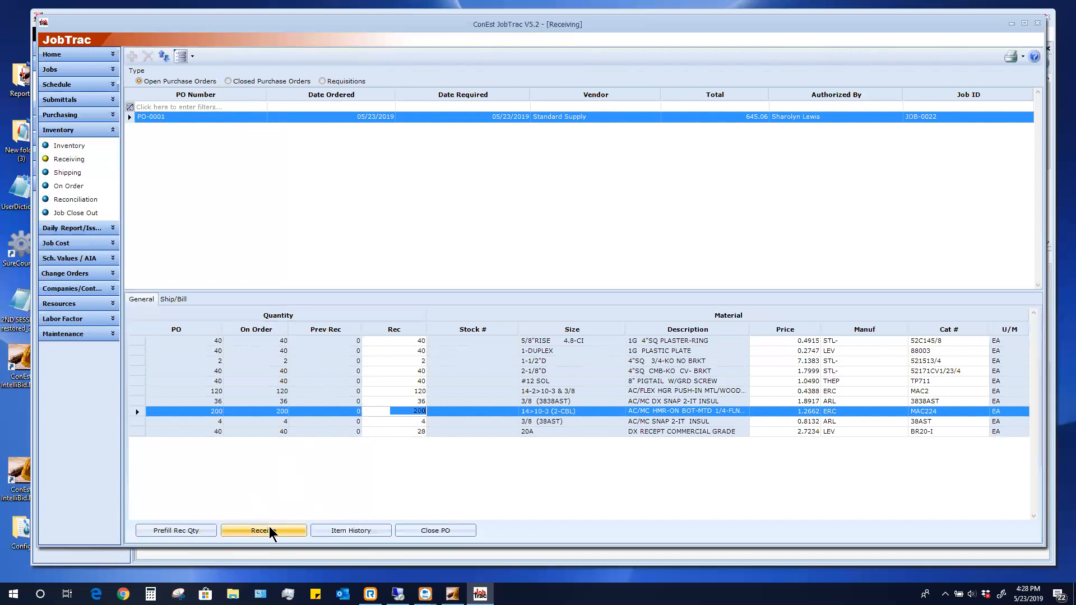
Receive the entered quantities under slip S223 dated 5/23/2019
click(269, 531)
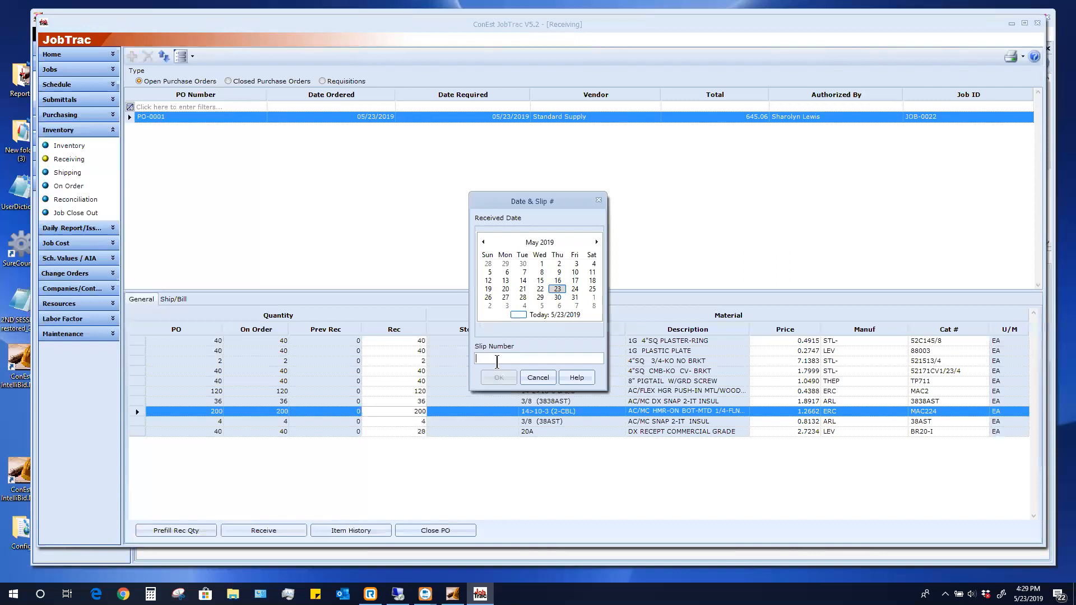
text(S223)
click(498, 378)
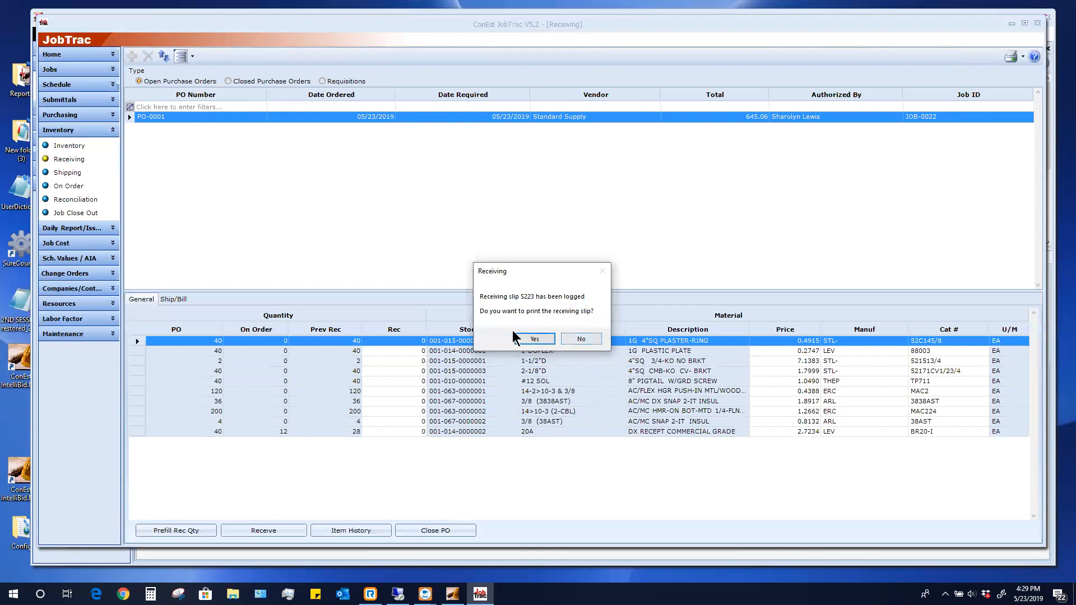
Print receiving slip S223, scroll through its Receiving Slip Report, and close it
click(535, 338)
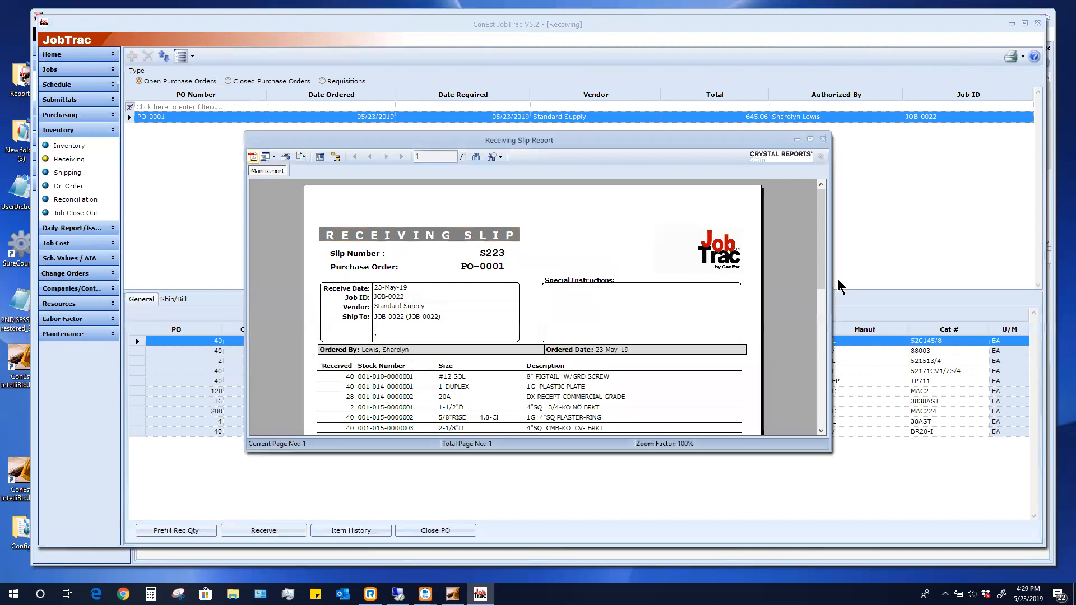
mouse_move(822, 288)
mouse_down()
mouse_move(843, 356)
mouse_move(834, 275)
mouse_up()
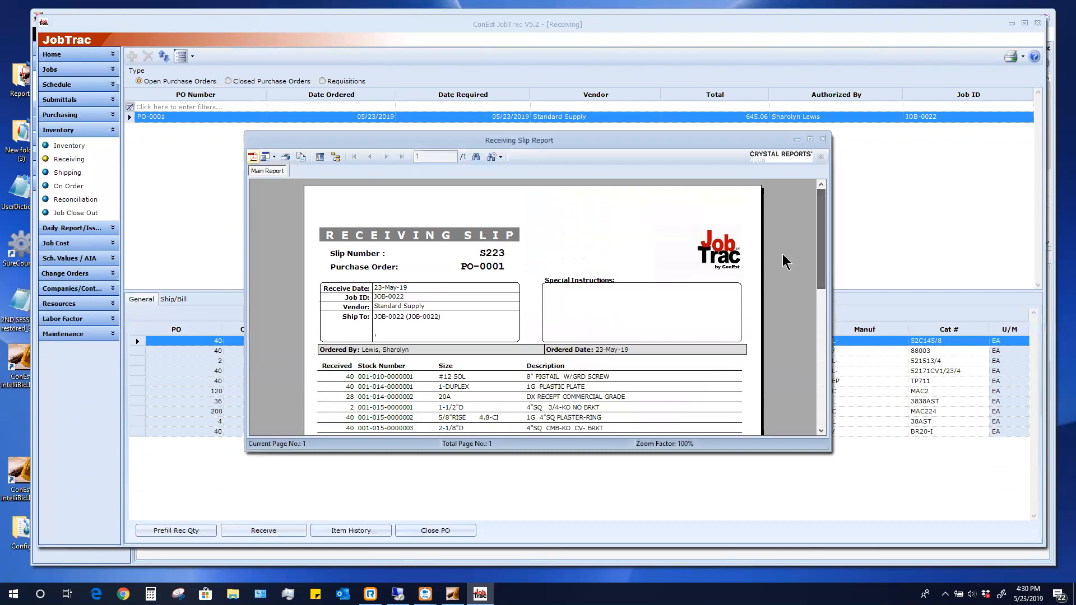
click(822, 139)
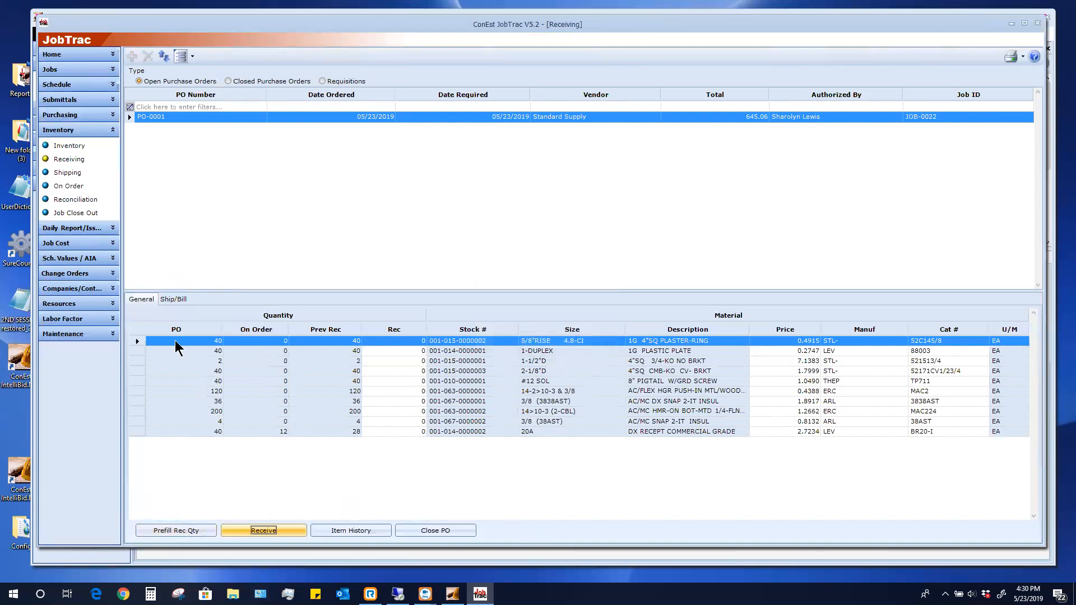
List PO-0001's items for the DEVICES task, showing 12 of the 20A receptacles back-ordered
click(73, 116)
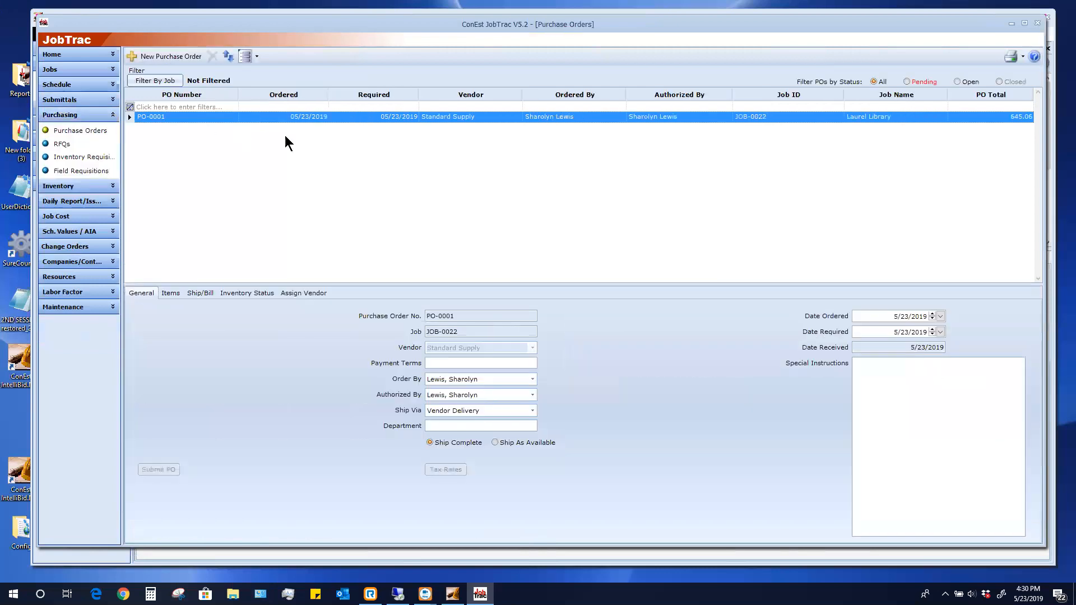
click(137, 116)
click(170, 293)
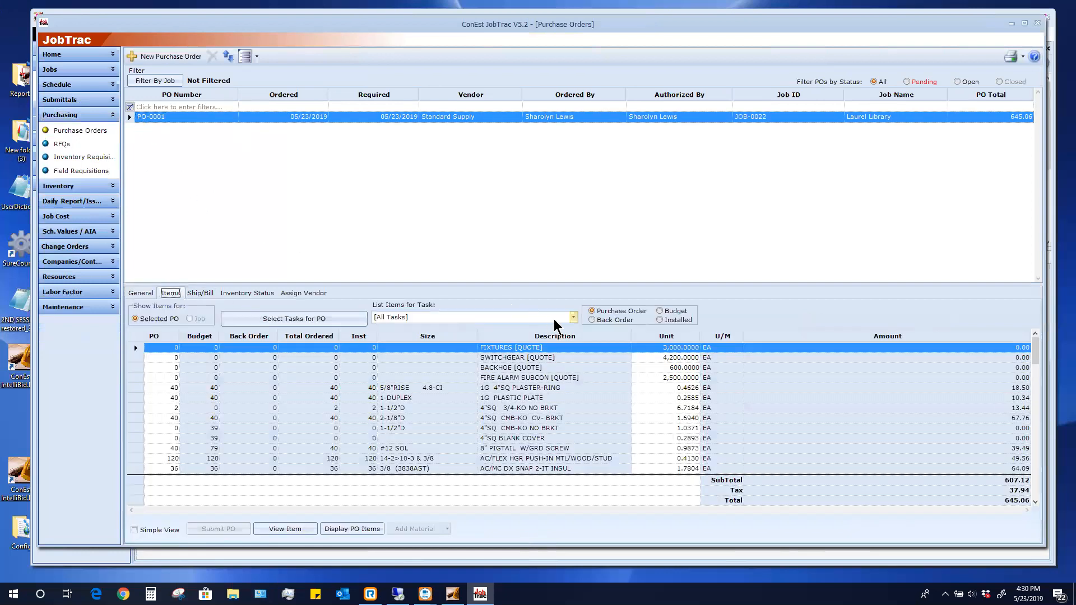
click(573, 318)
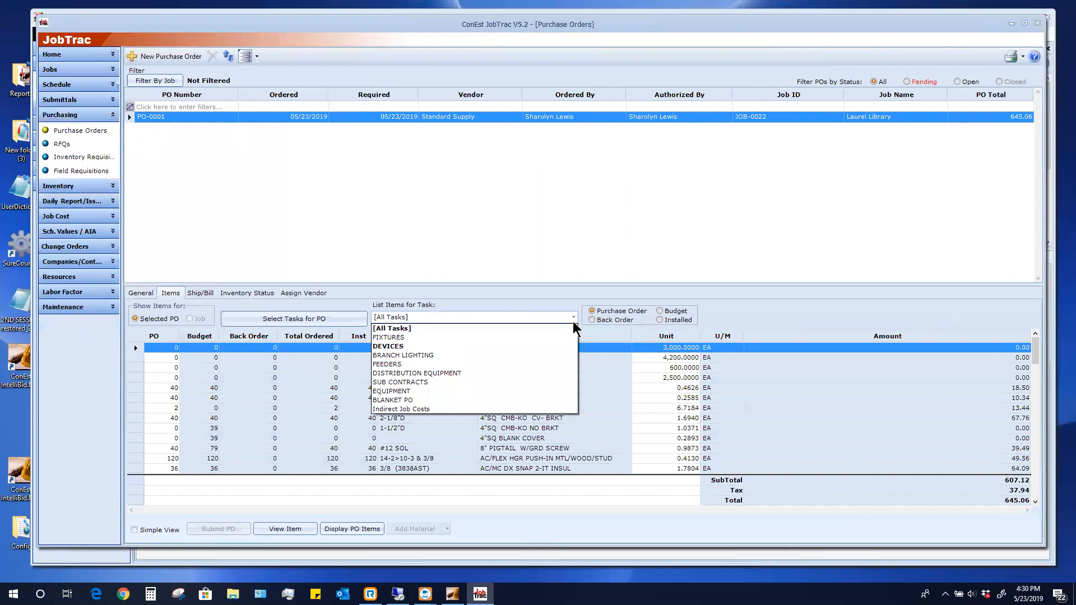
click(390, 347)
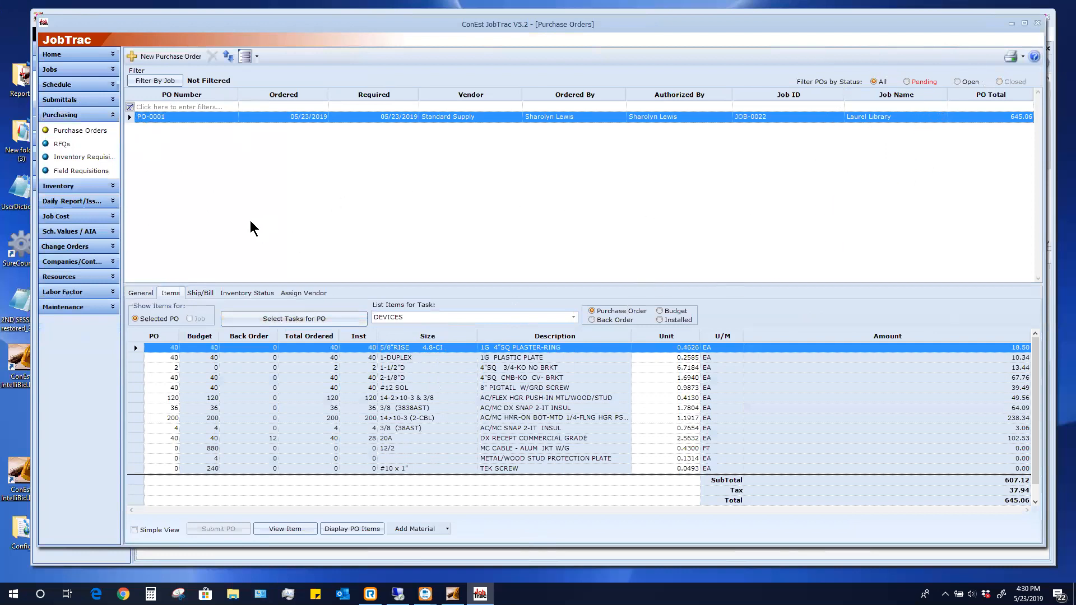
Create PO-0002 for JOB-0022 from Standard Supply, ordering 12 of the 20A DX receptacles under DEVICES
click(181, 58)
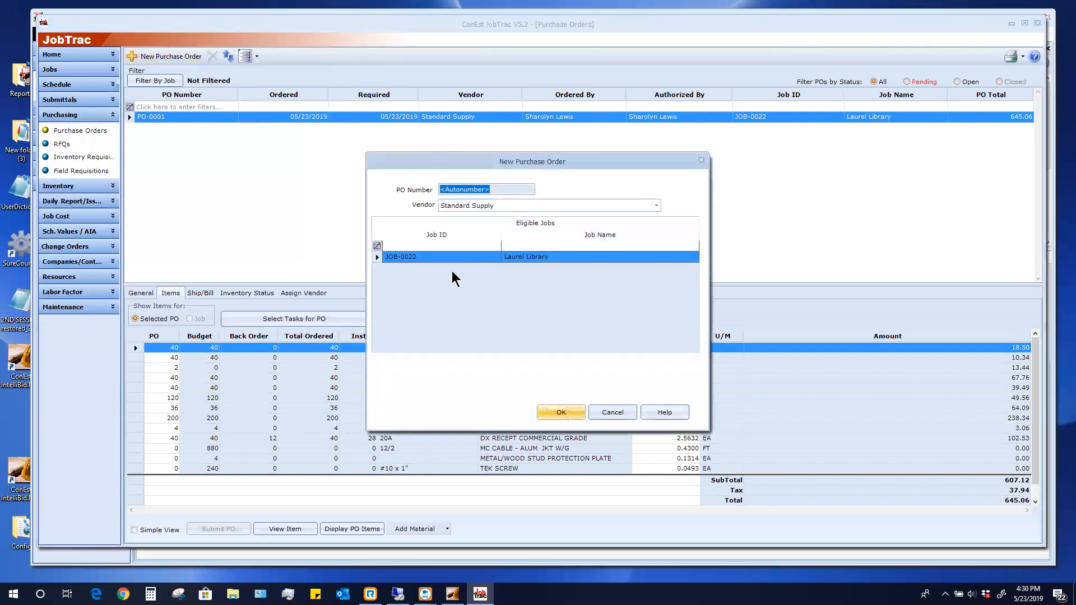
click(548, 414)
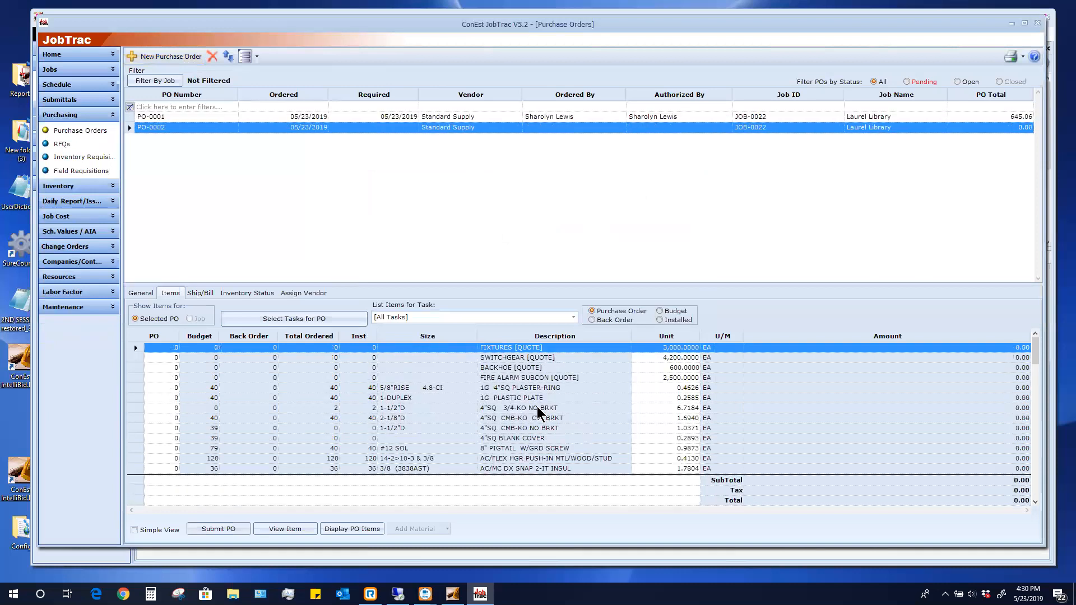
click(518, 318)
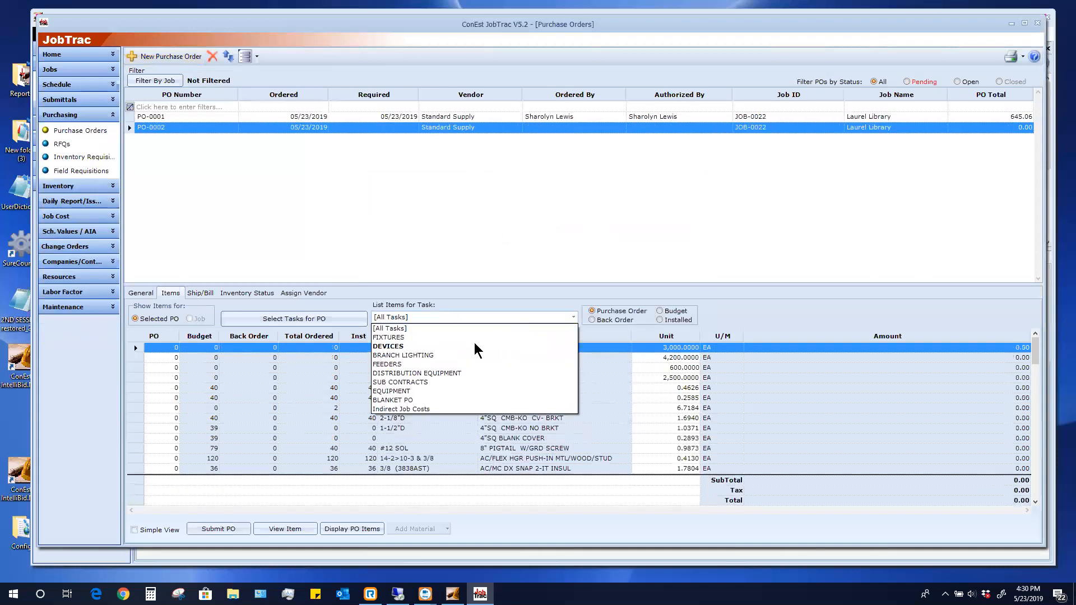
click(381, 347)
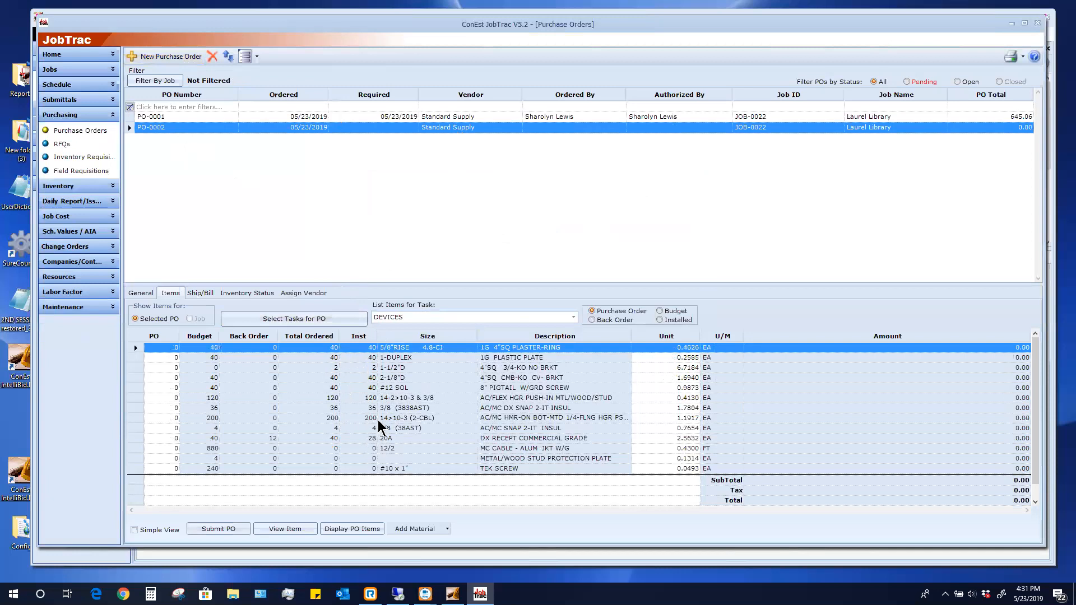
click(267, 439)
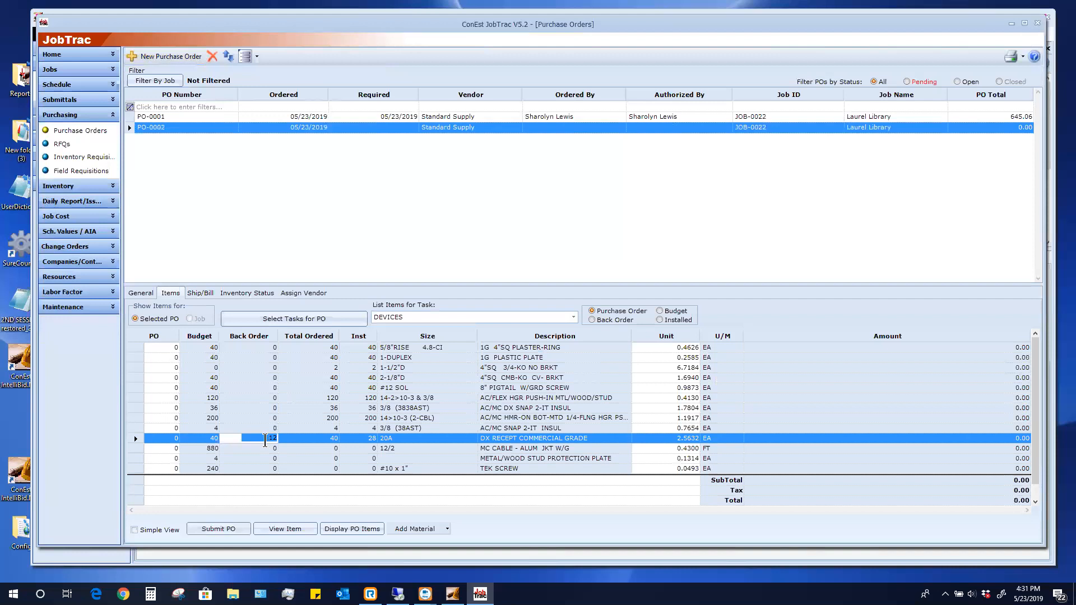
click(168, 439)
text(12)
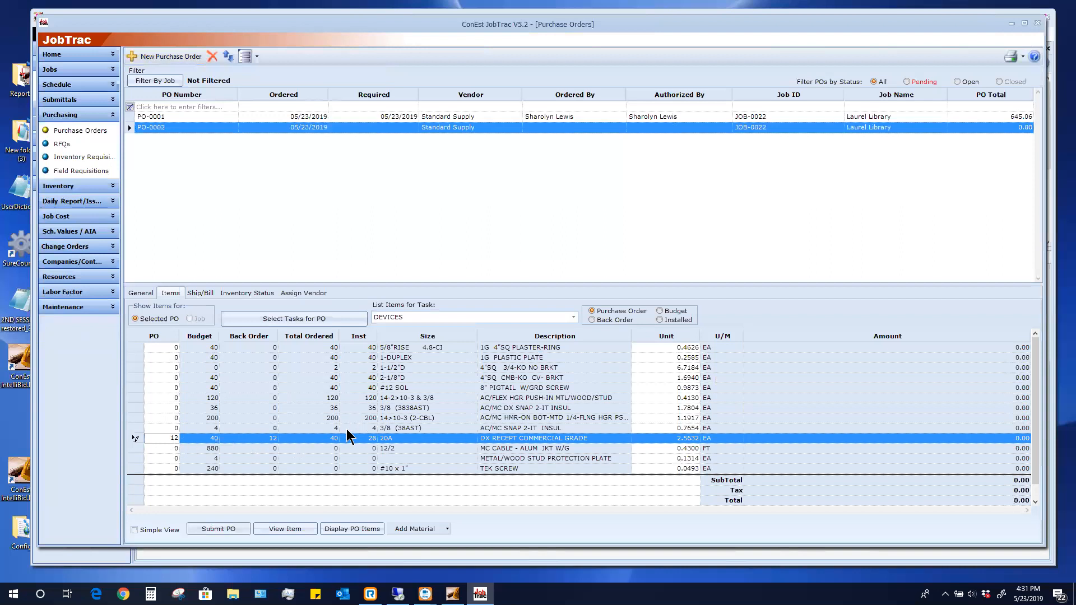
Submit PO-0002 (total 32.68), review its Purchase Order Report preview, then close it
click(219, 531)
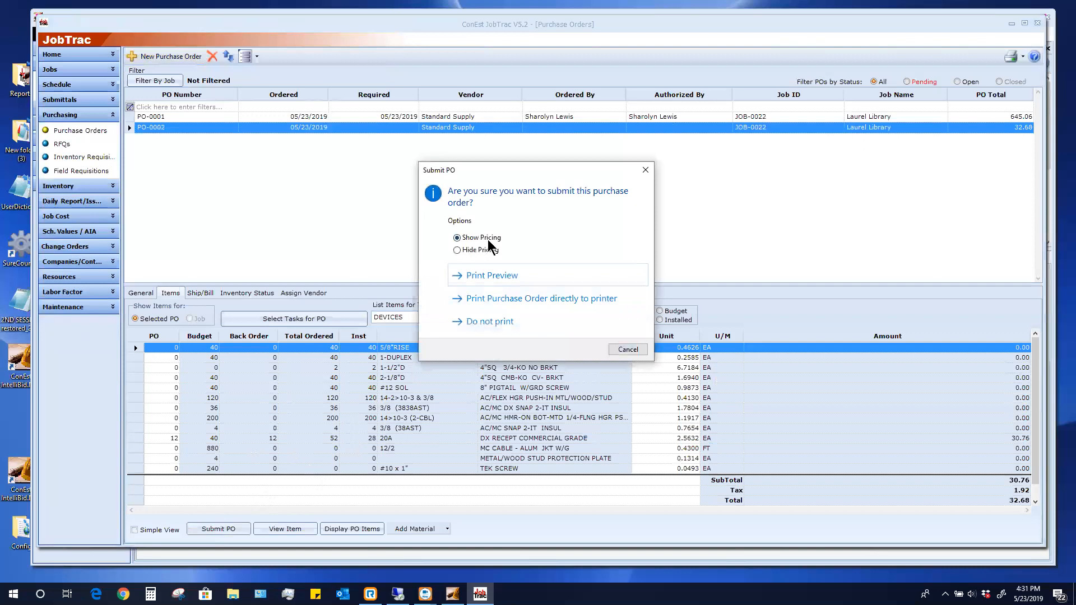
click(472, 276)
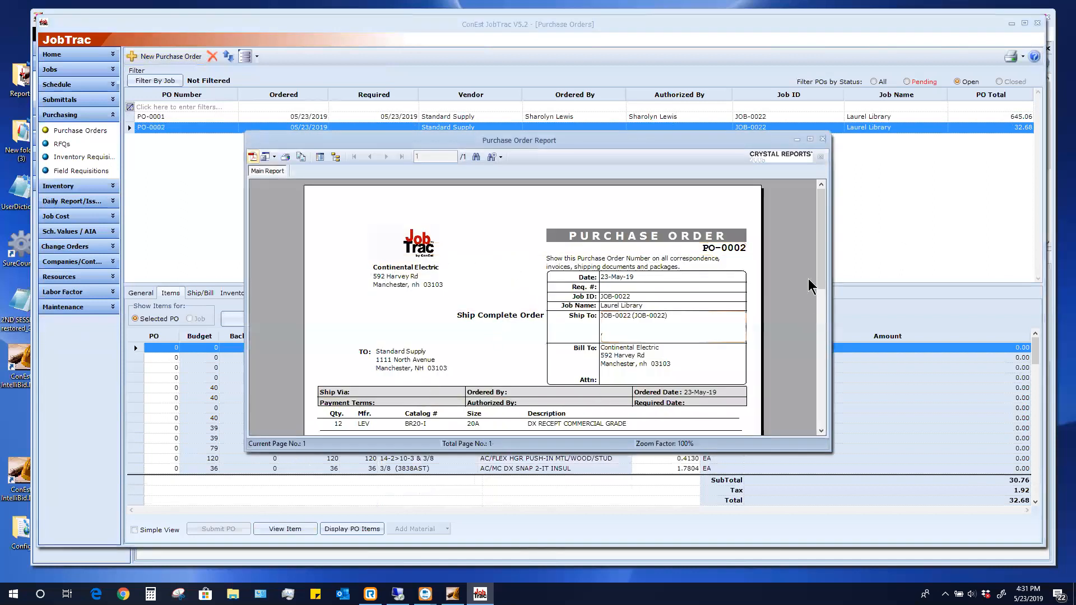
scroll(468, 372, down, 3)
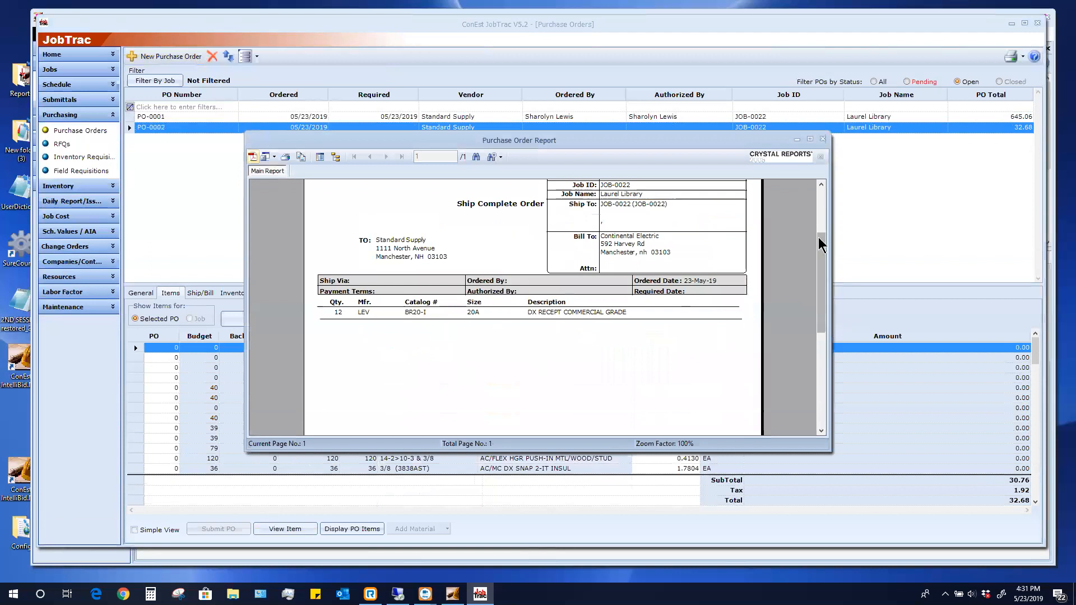
scroll(820, 239, up, 3)
click(822, 139)
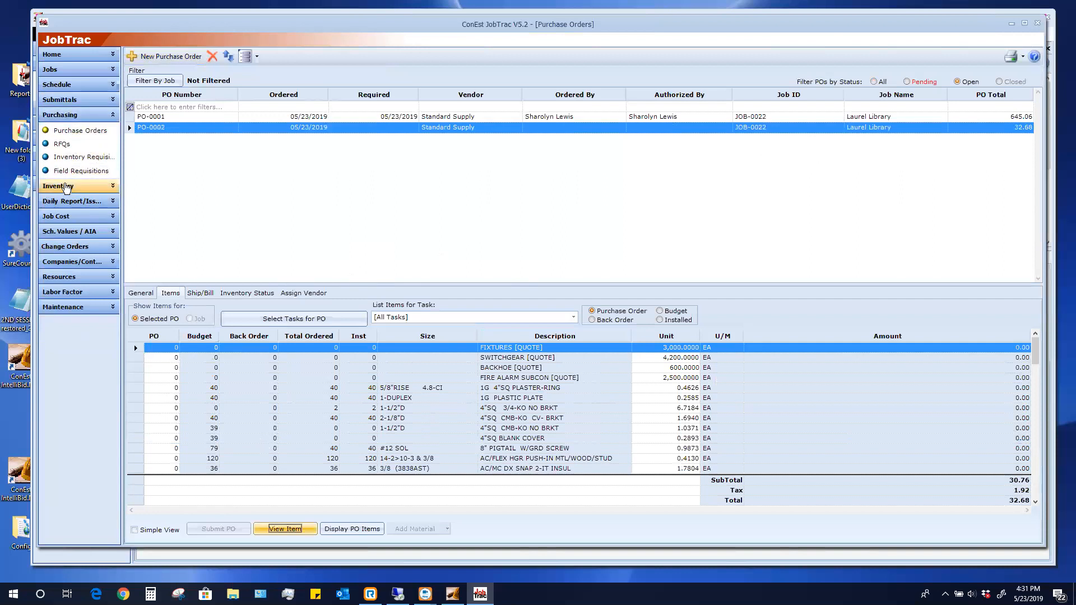
In Inventory > Receiving, select PO-0002 and prefill its 20A receptacle line with 12 received
click(72, 186)
click(73, 159)
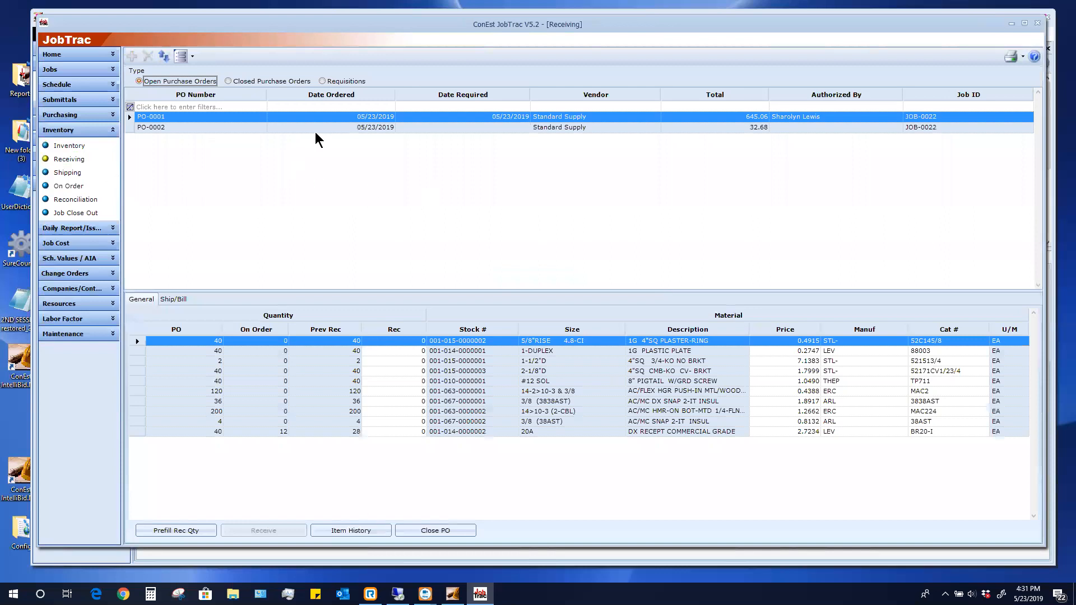
click(351, 126)
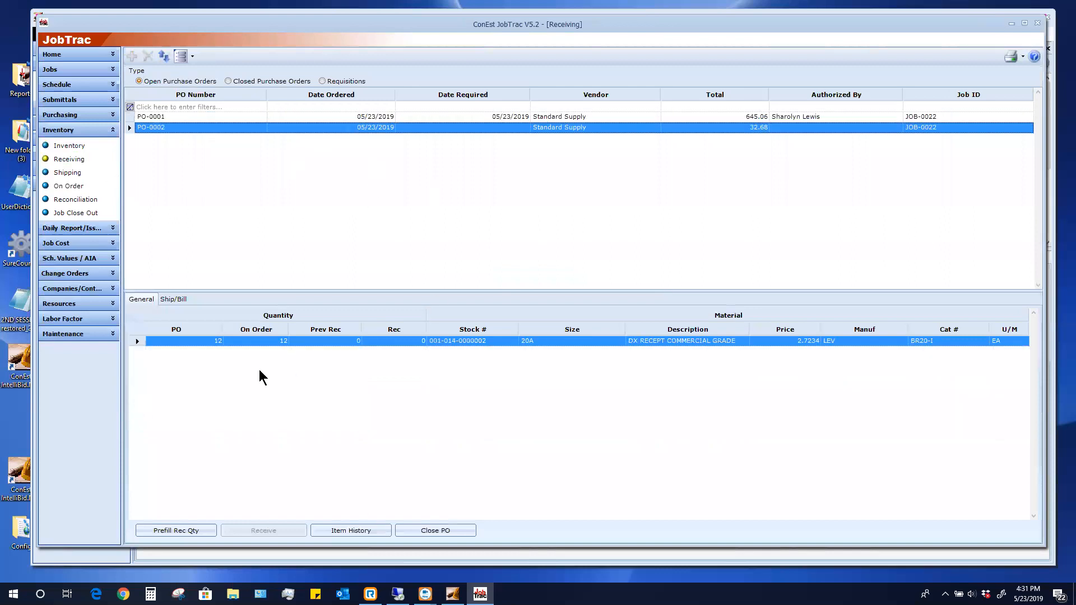
click(175, 530)
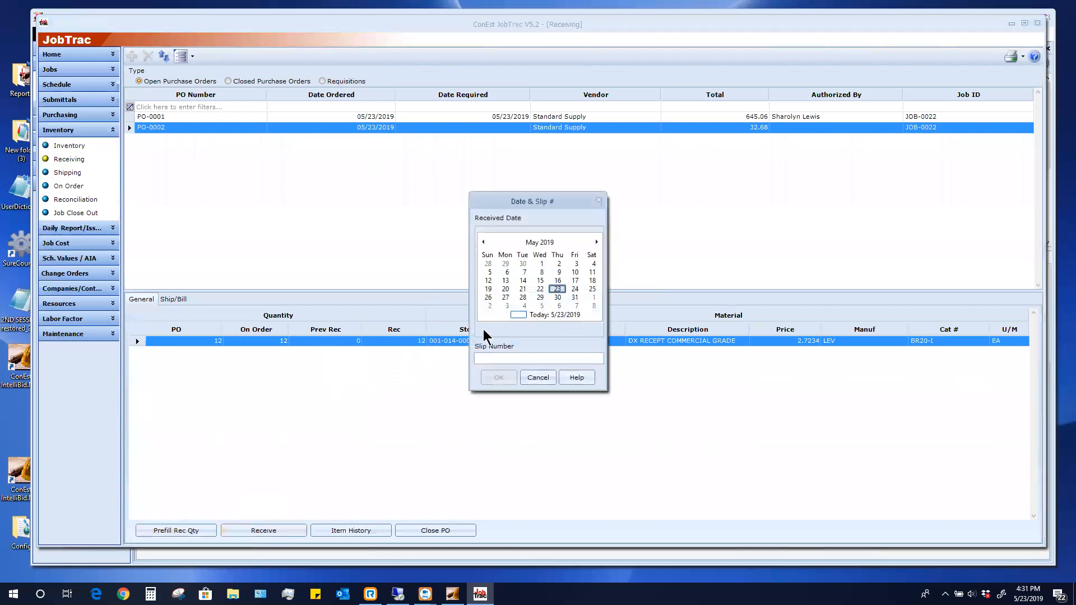
Log receipt of PO-0002's 12 receptacles with a slip number, skip printing, and keep the PO open
click(495, 359)
text(S334)
click(495, 377)
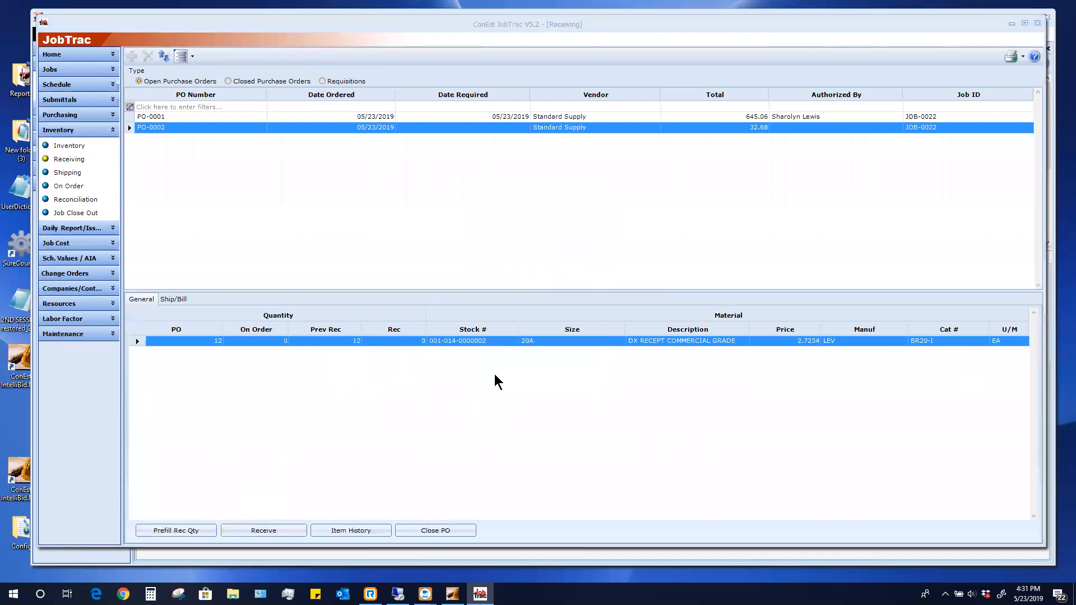
click(593, 340)
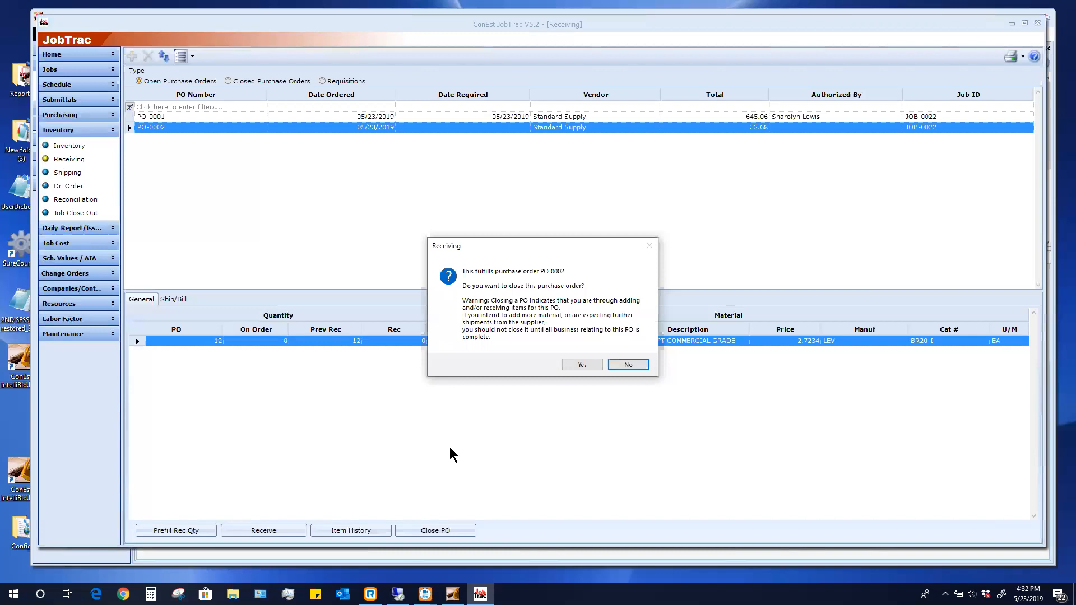
click(636, 365)
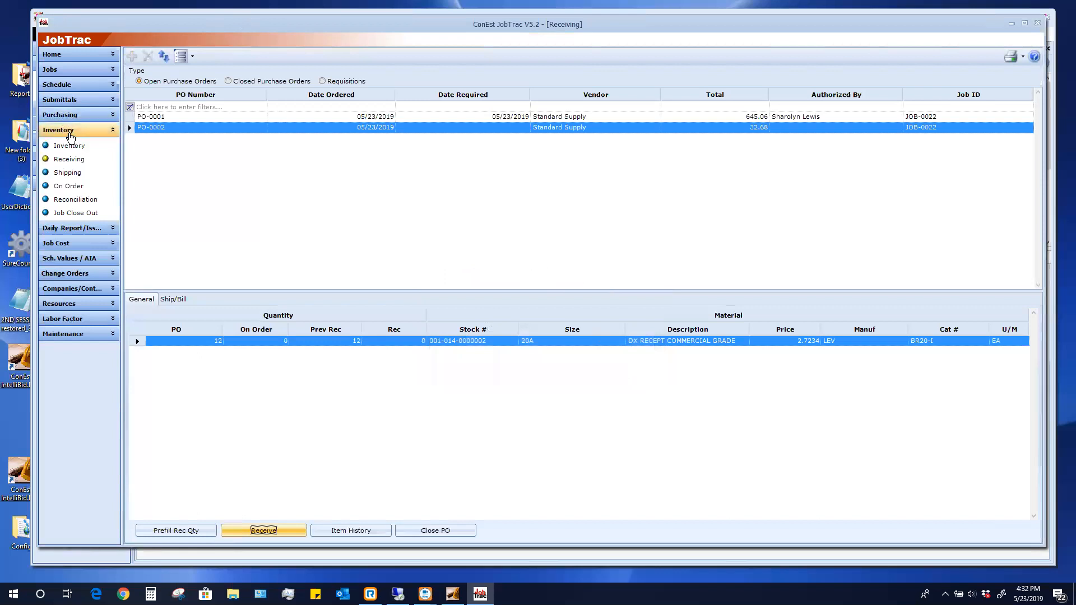
Show JOB-0022's Schedule of Values Calculation Sheet with eight items totaling 34,660.51
click(68, 146)
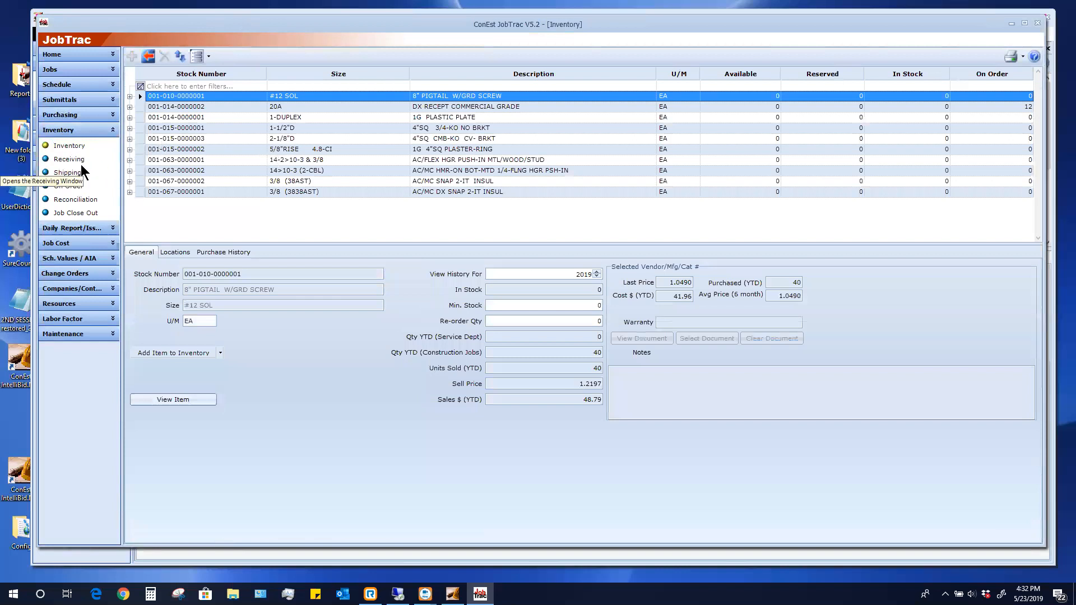
click(65, 161)
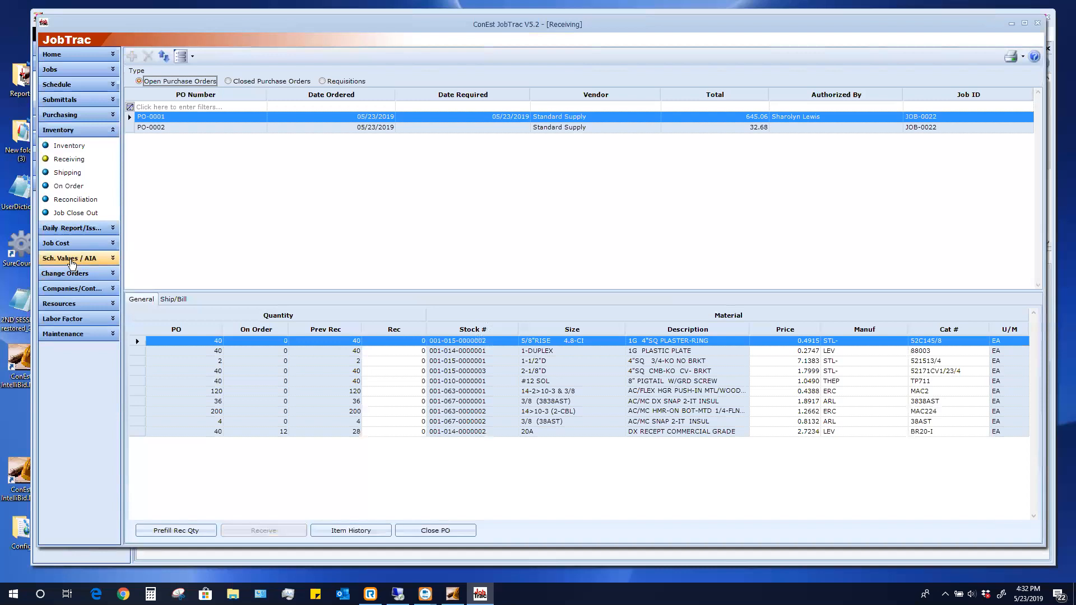
click(72, 261)
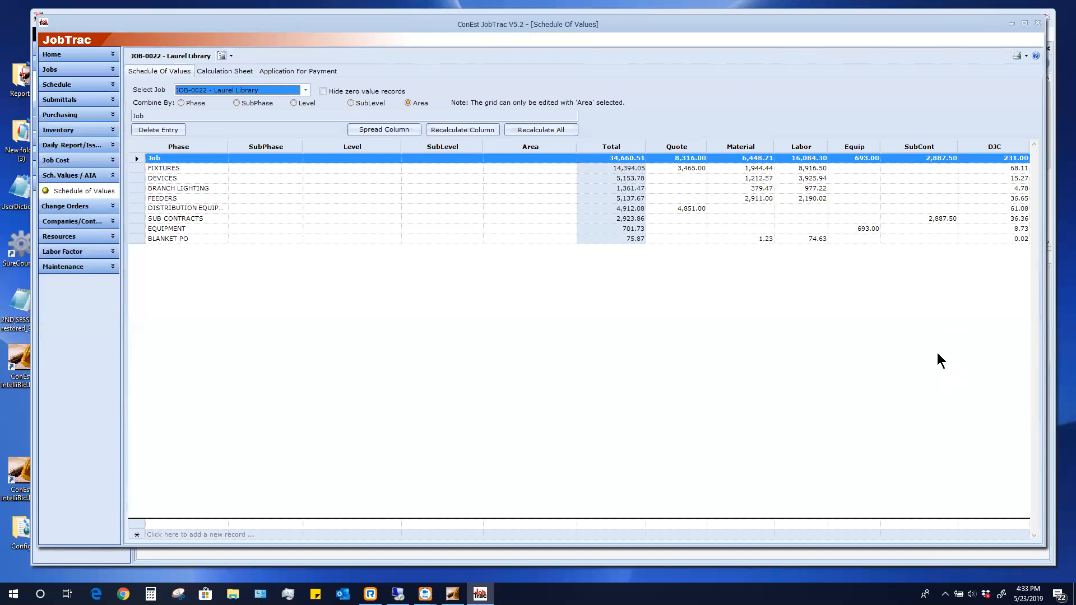
click(217, 72)
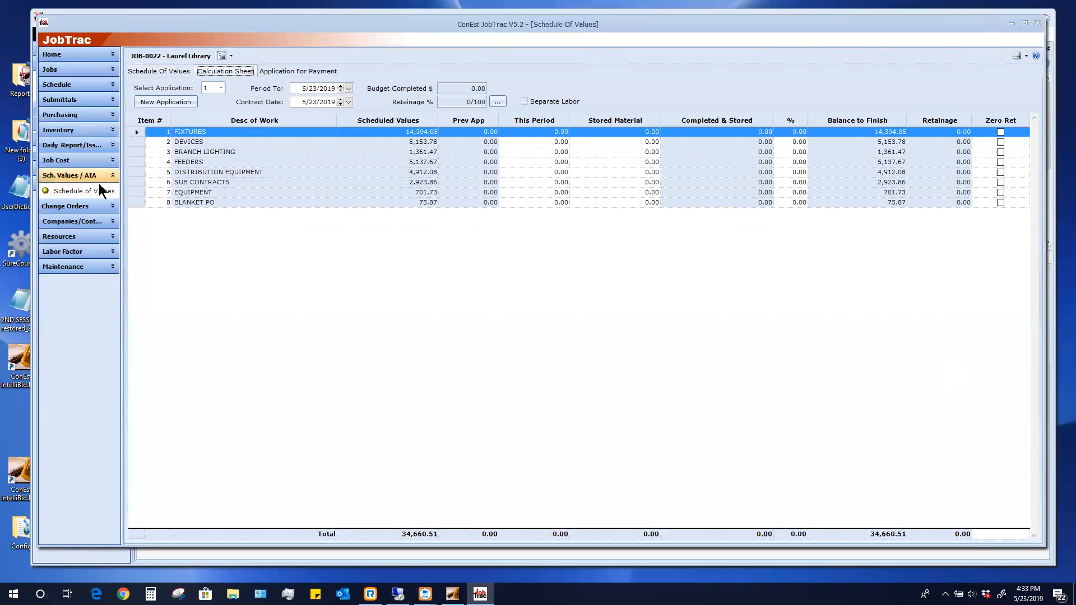
In the Job Costs task costs, assign a responsible person to the FIXTURES task
click(71, 162)
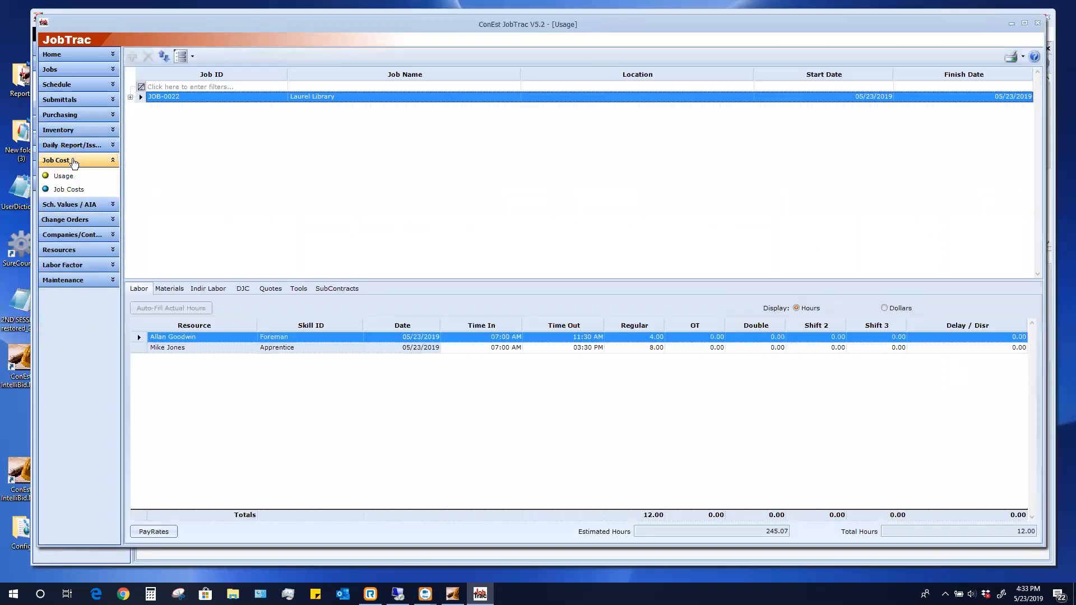
click(63, 191)
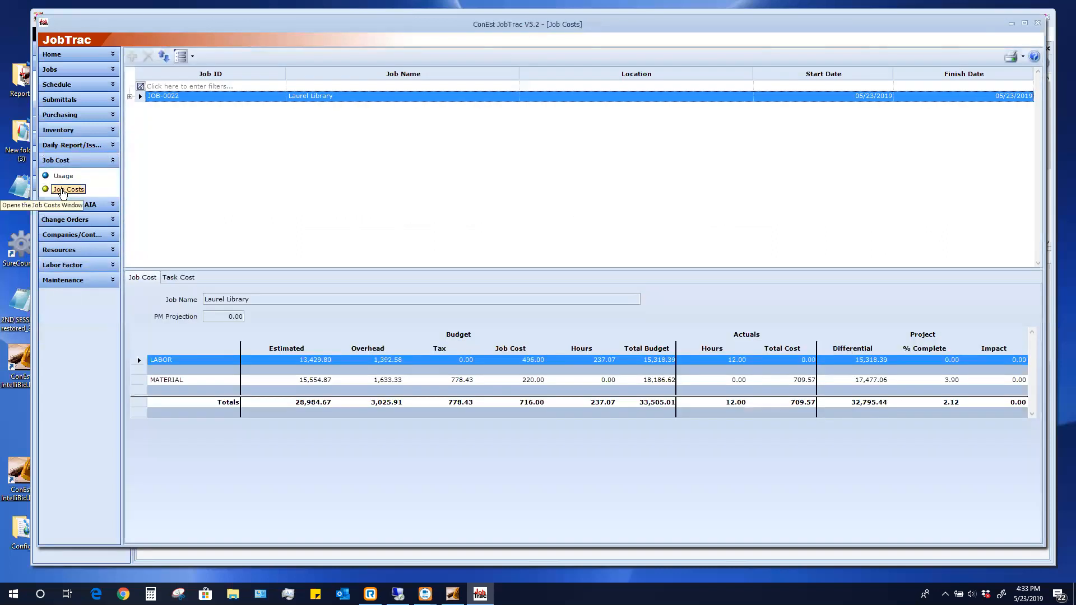
click(182, 278)
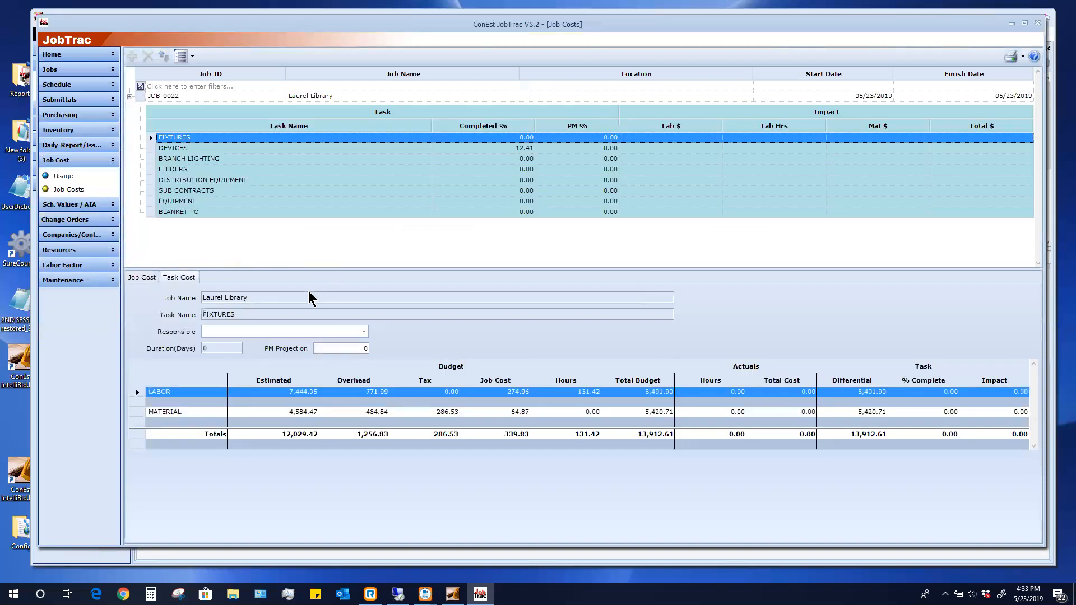
click(364, 332)
click(245, 368)
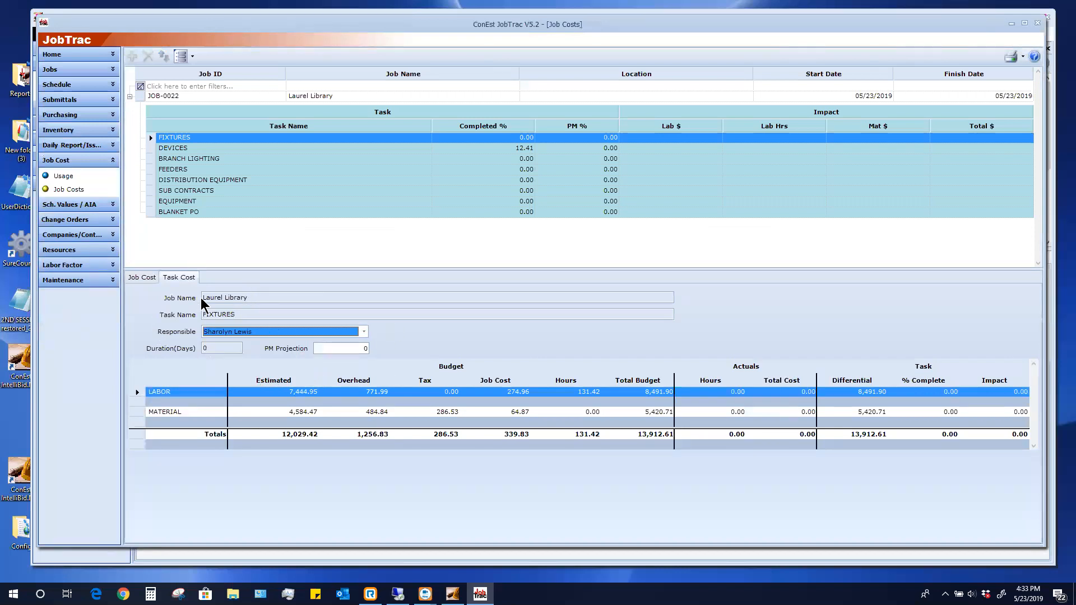
Give DEVICES a 40% PM projection and a responsible person, then show the Schedule of Values
click(178, 148)
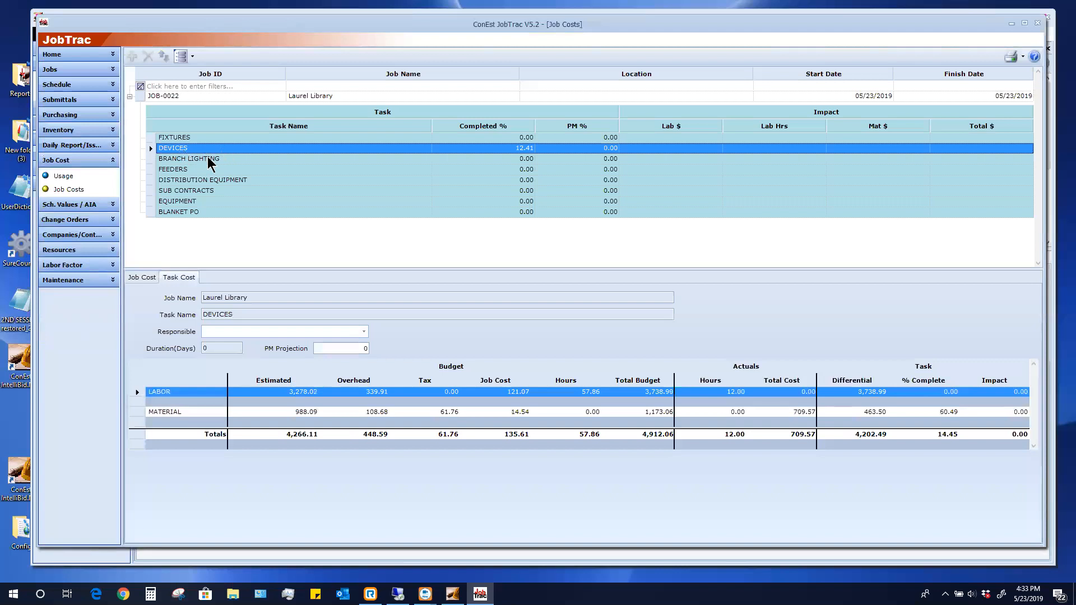
click(363, 332)
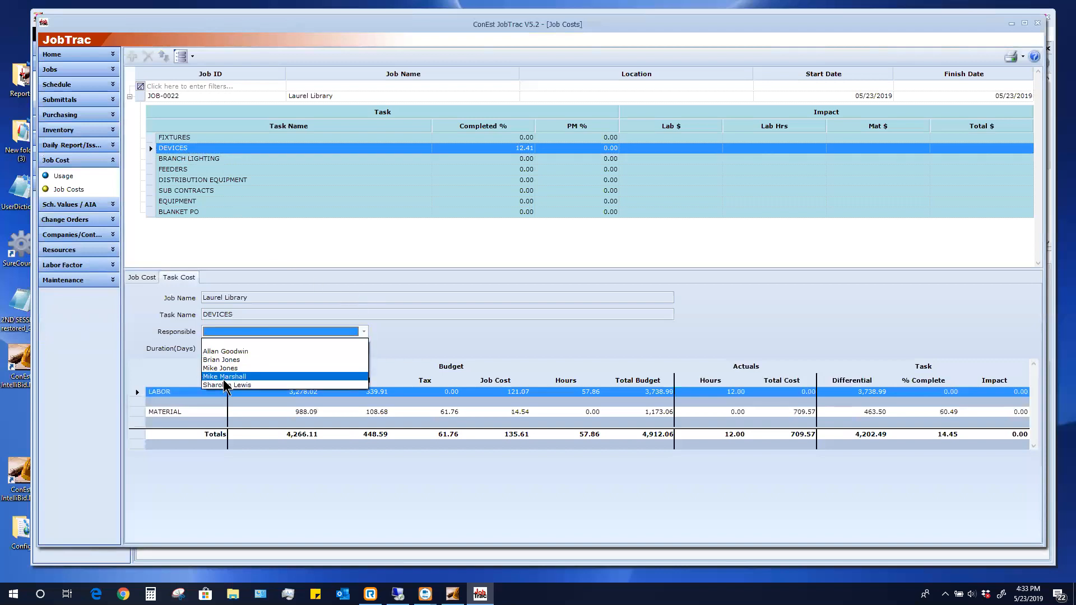
click(224, 393)
click(350, 349)
click(350, 349)
text(40)
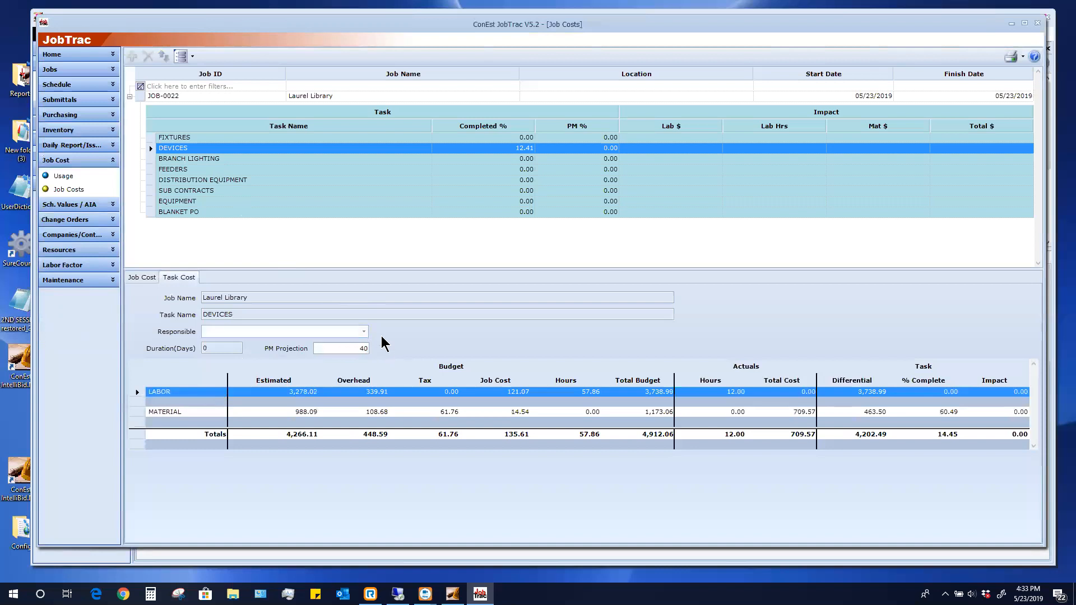
click(362, 332)
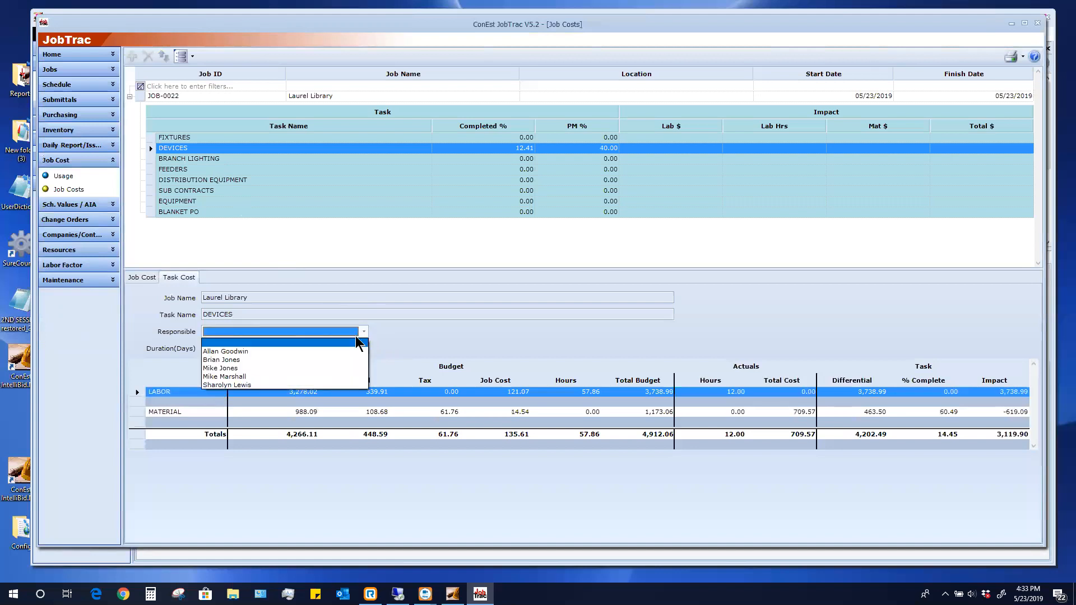
click(252, 384)
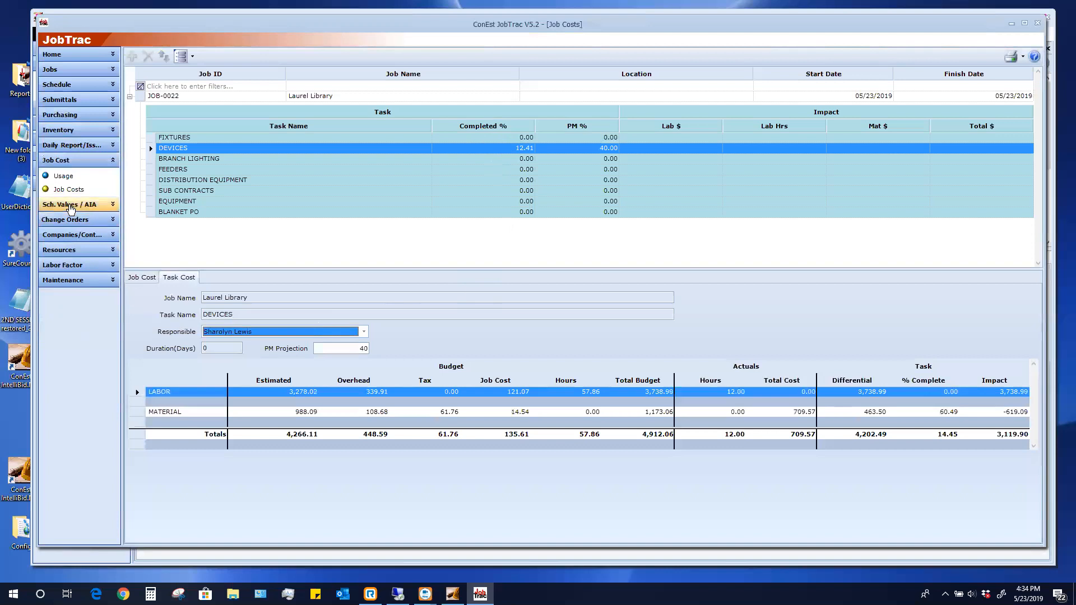
click(70, 206)
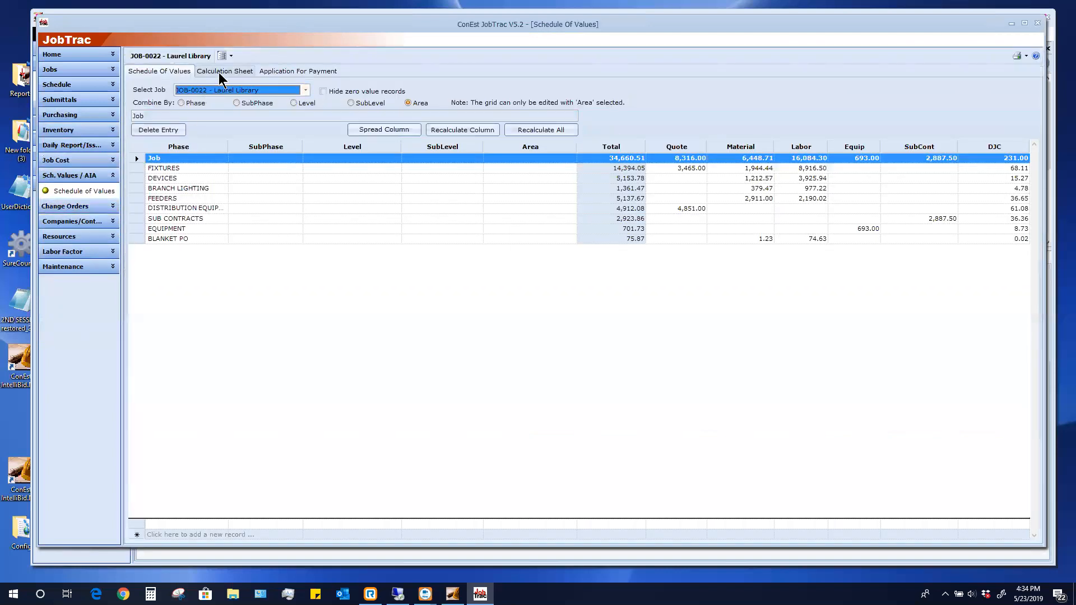
Show the Calculation Sheet, with DEVICES at 40% complete and 2,061.51 billed this period
click(221, 76)
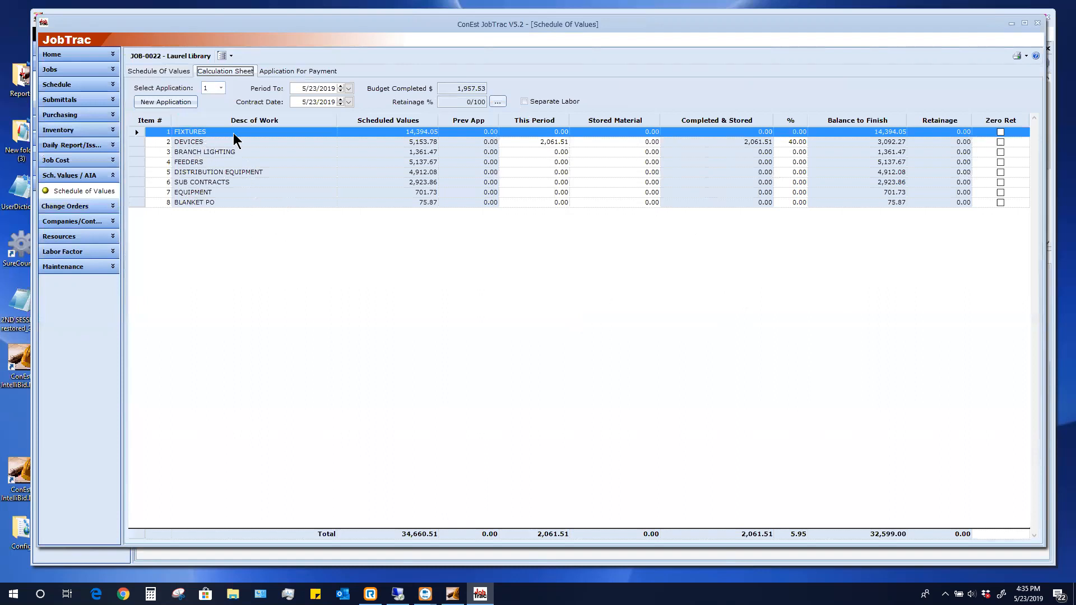
click(803, 133)
text(100)
key(Return)
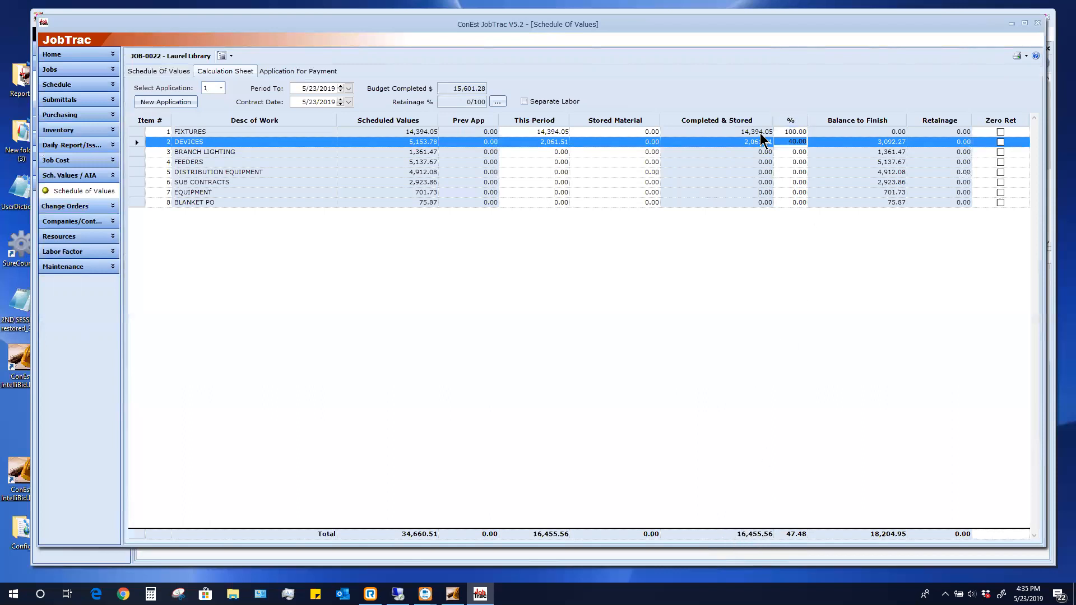
click(784, 132)
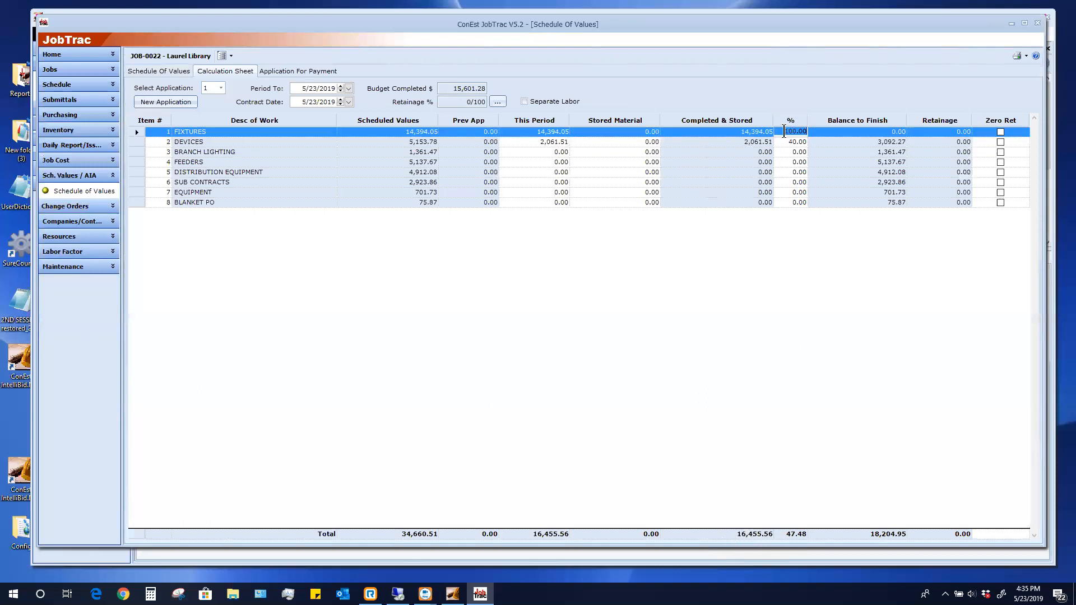
text(0)
key(Return)
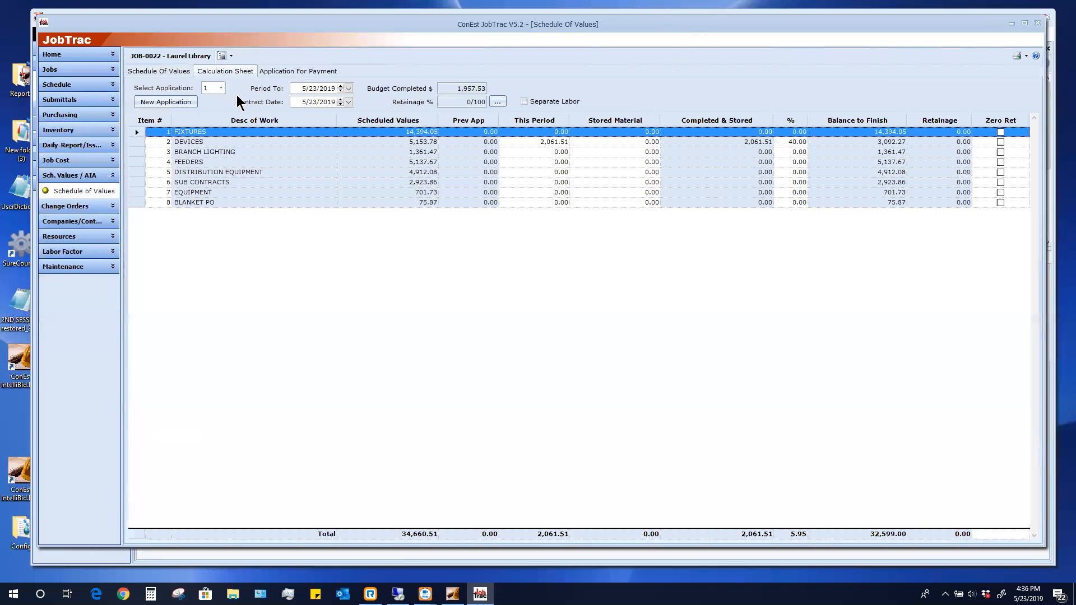
Set retainage rates to 10% for the first 50% of the job and 2% after
click(496, 102)
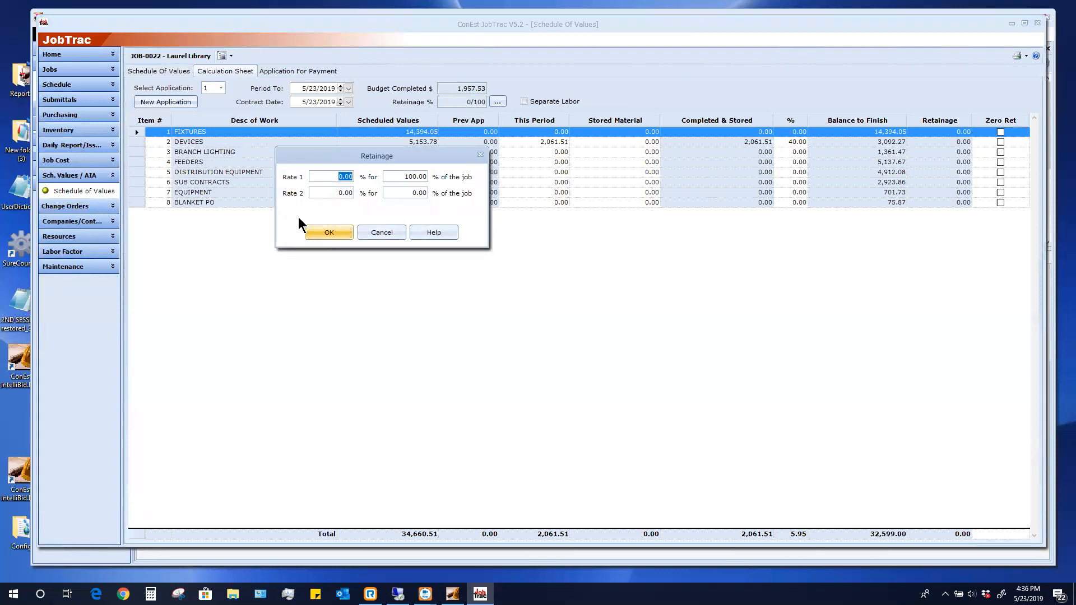
text(10)
key(Tab)
text(50)
click(330, 194)
drag(330, 194, 353, 193)
text(2)
click(339, 234)
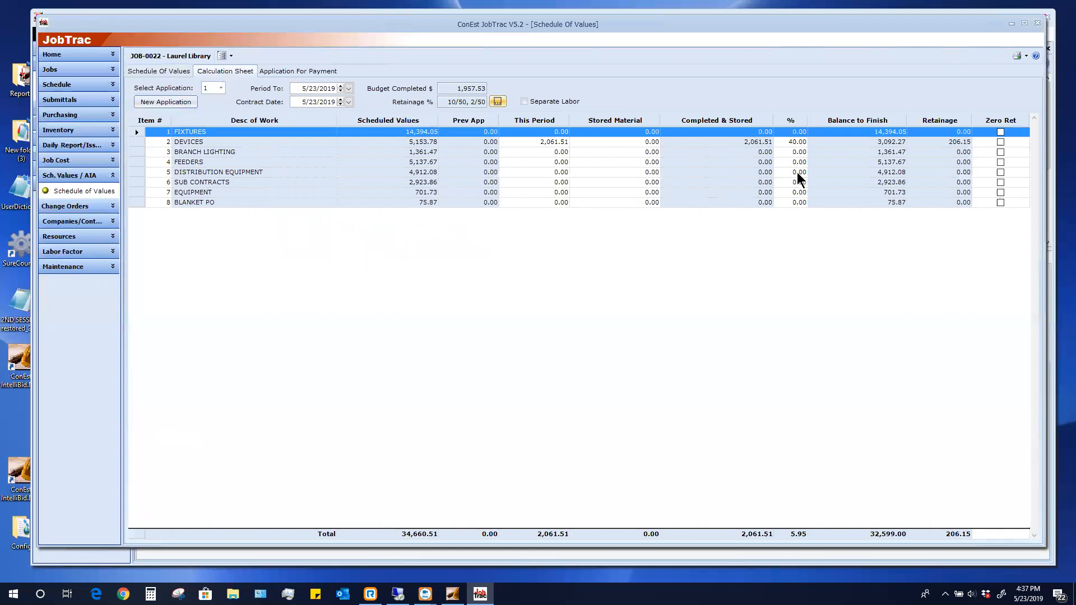
click(295, 71)
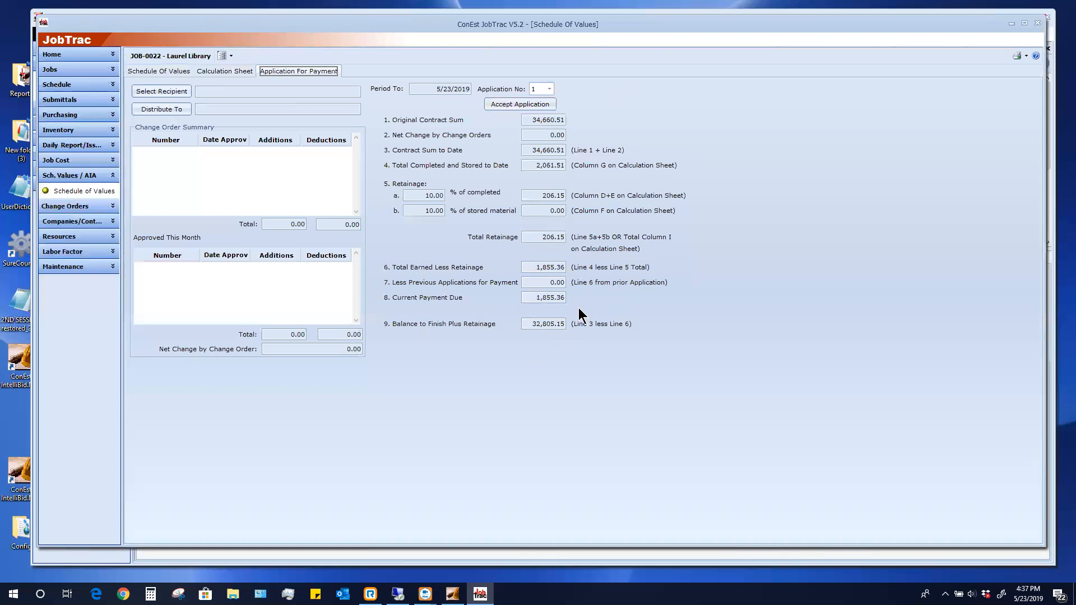
click(514, 106)
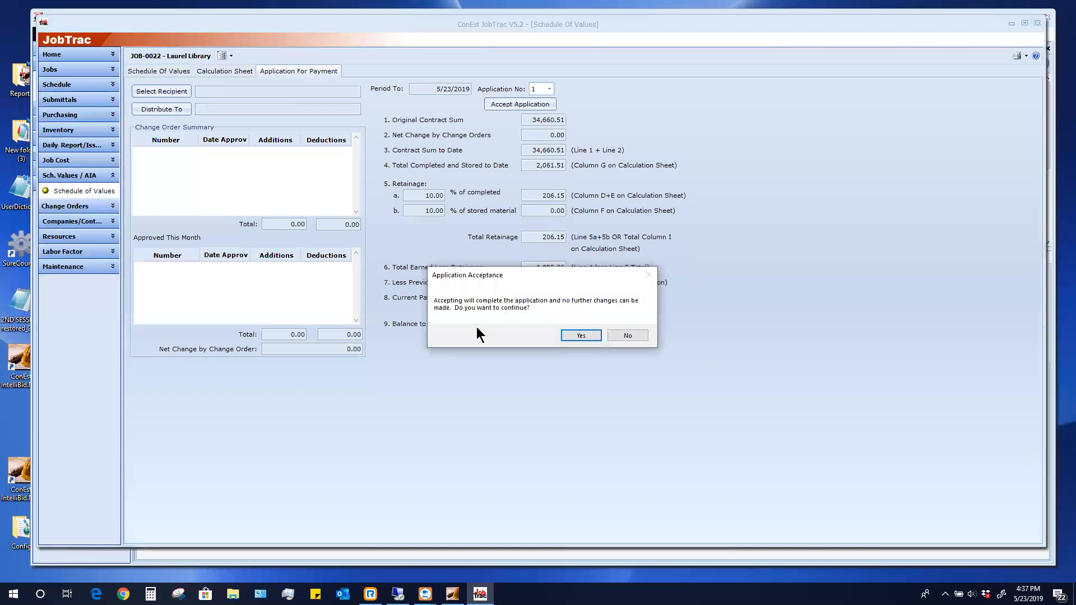
click(626, 336)
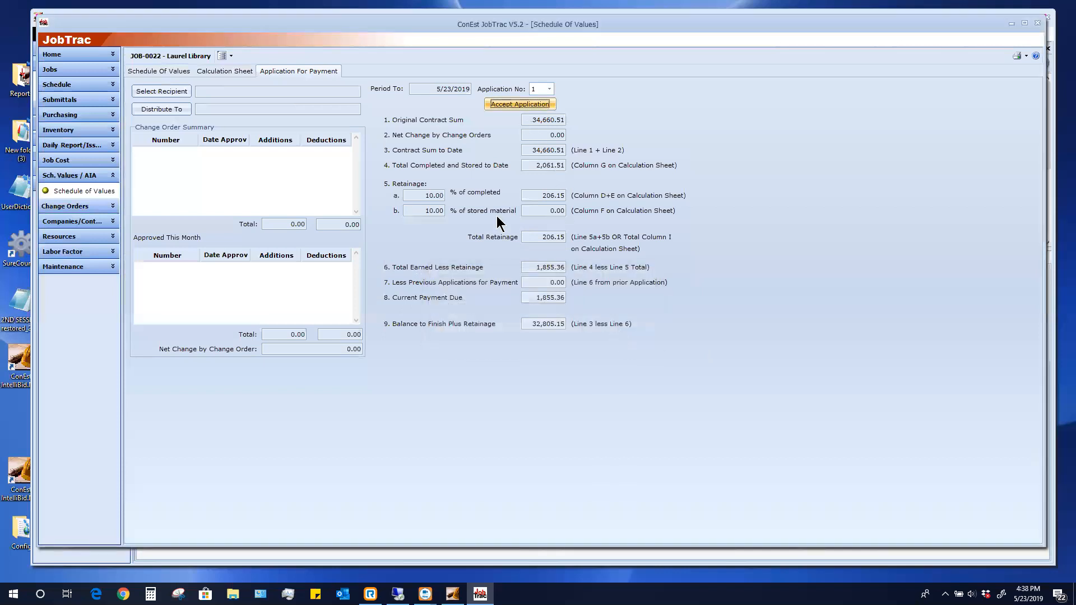
click(1026, 58)
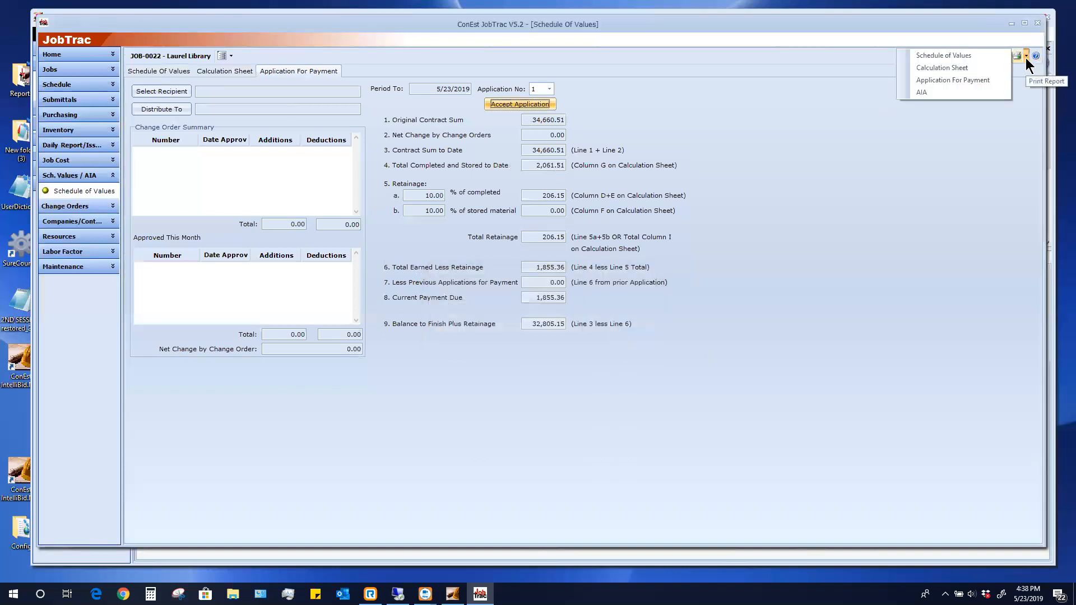
click(979, 79)
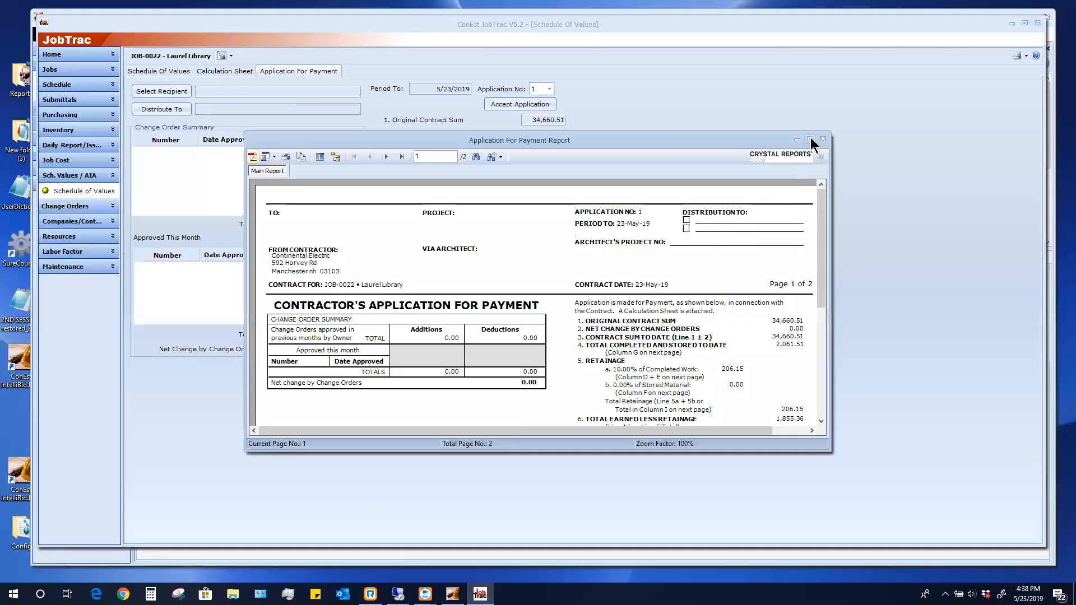
click(810, 139)
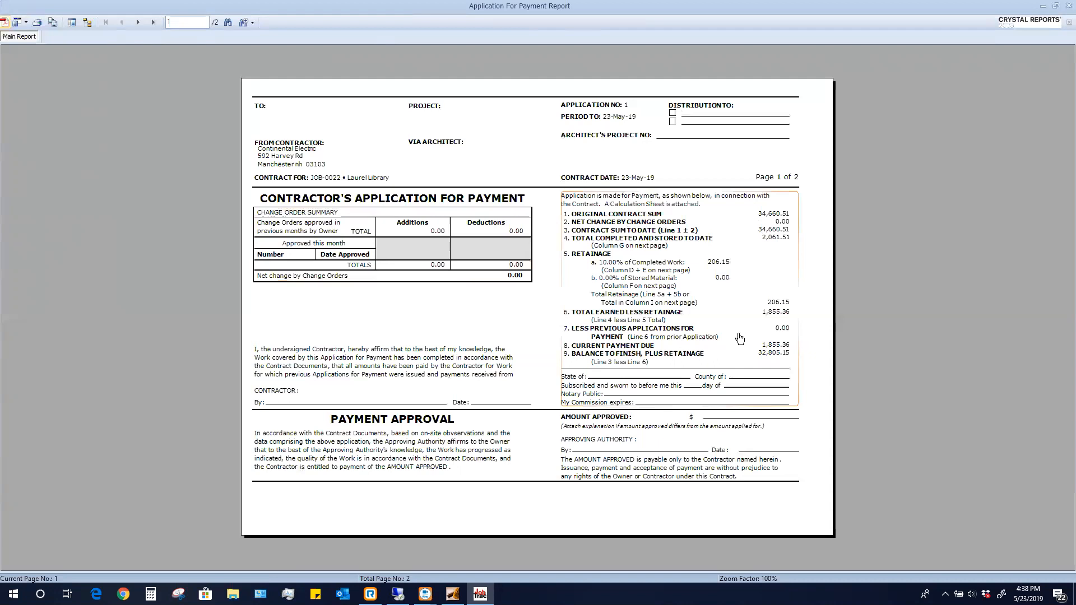
click(1068, 5)
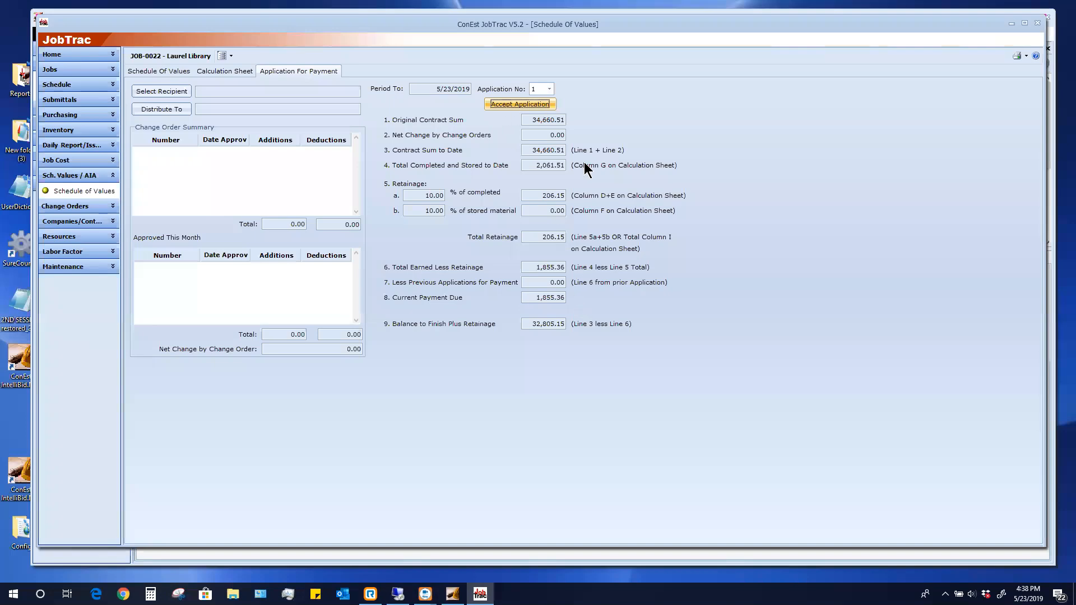
Accept Laurel Library payment application 1 without printing it
click(512, 104)
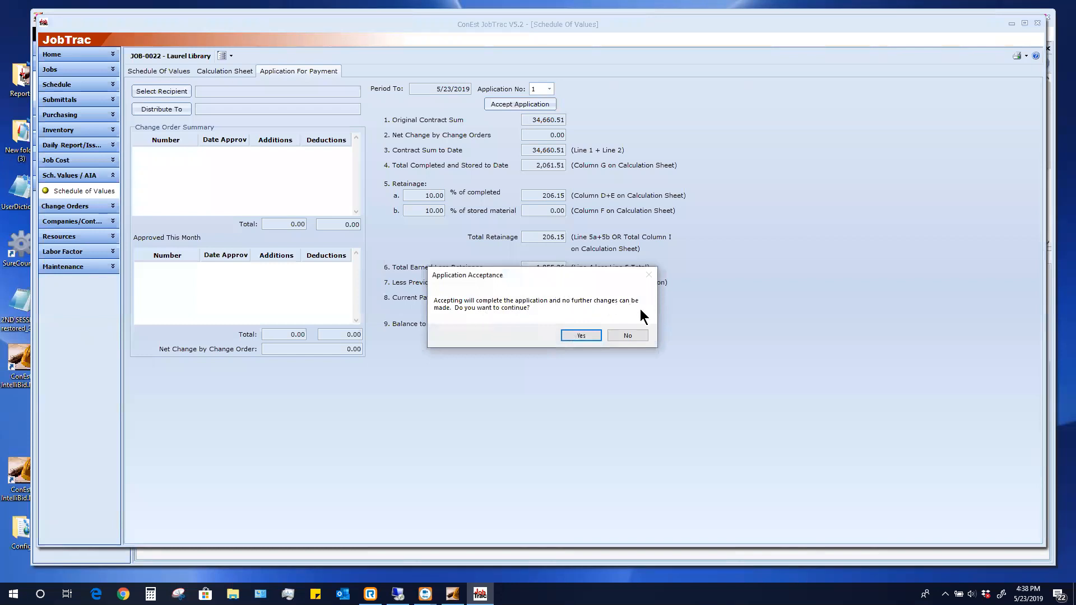
click(580, 335)
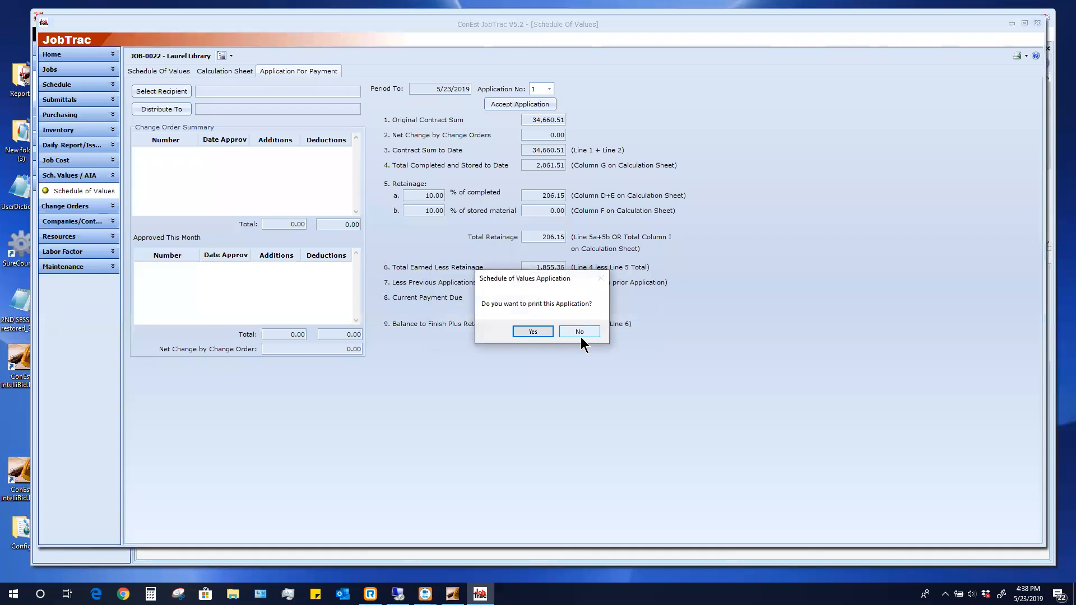
click(577, 331)
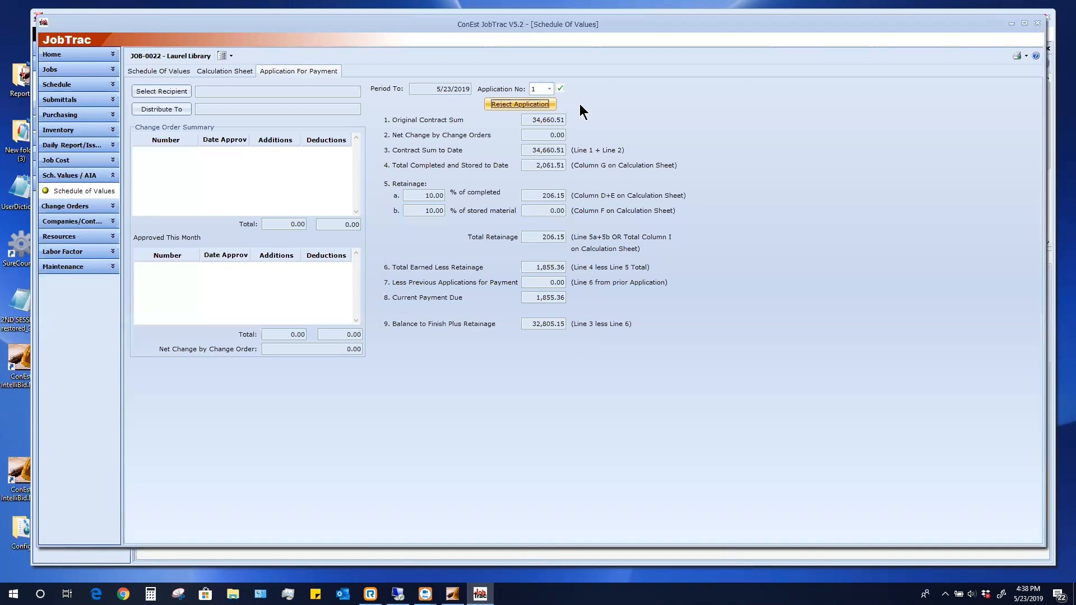
Reject application 1 to reopen it for editing and view its Calculation Sheet
click(501, 103)
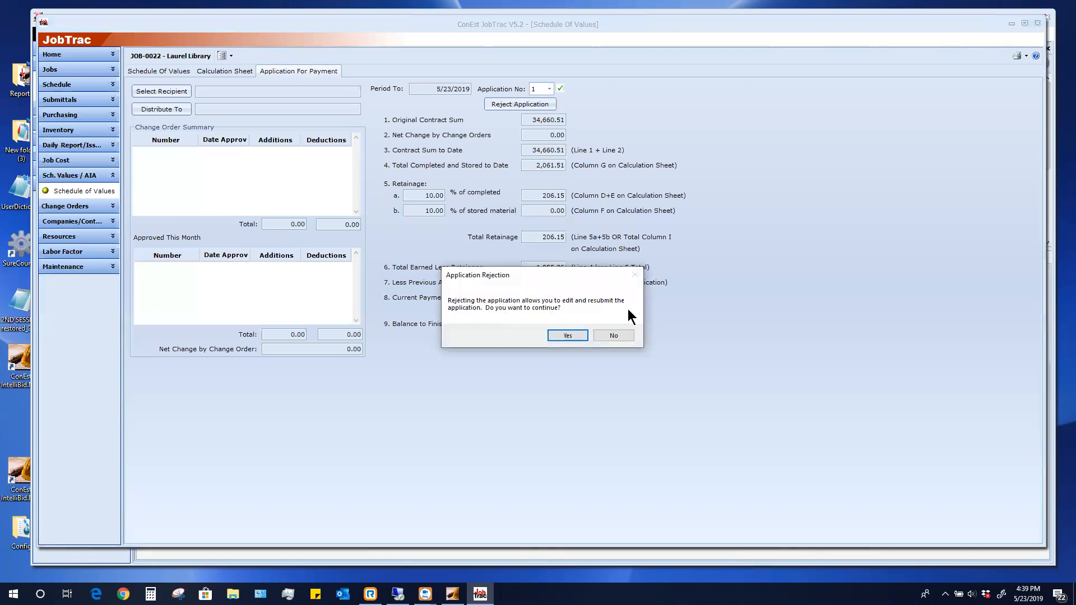
click(569, 338)
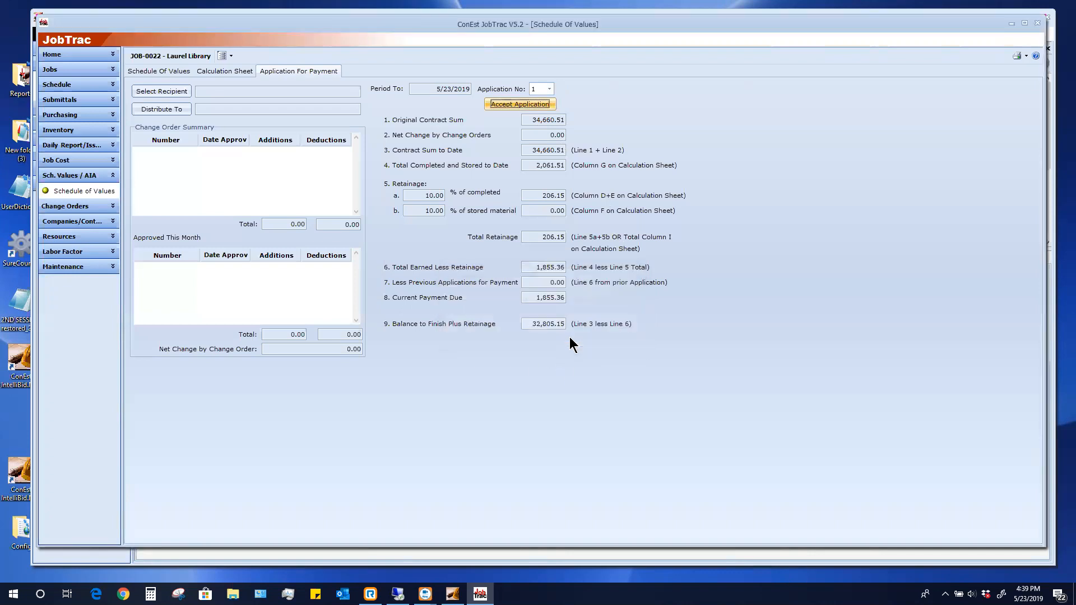
click(225, 71)
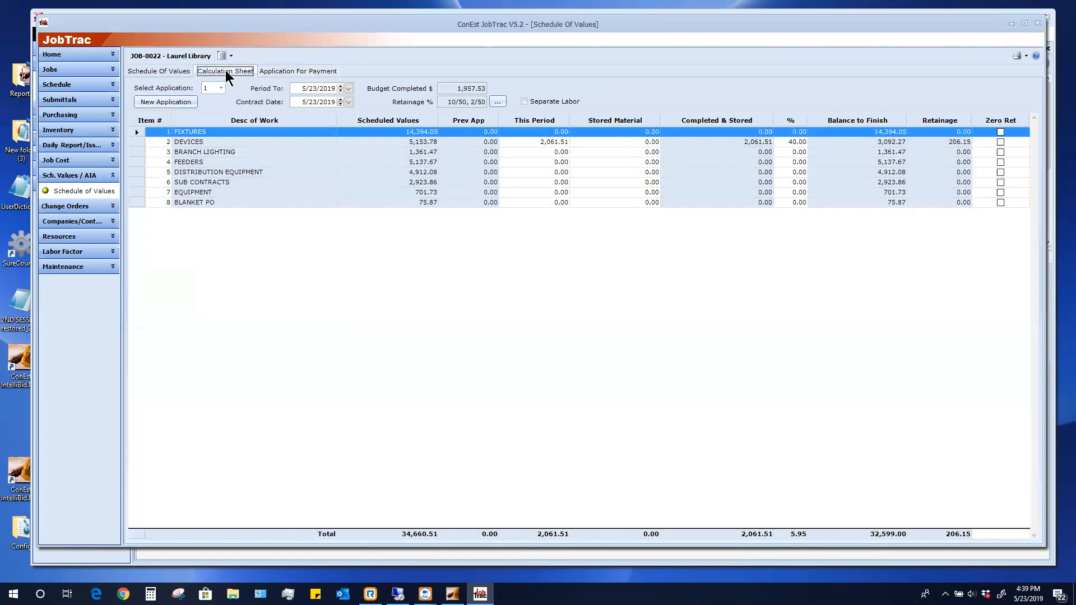
Set DEVICES to 30% complete and review the resulting payment application figures
click(800, 142)
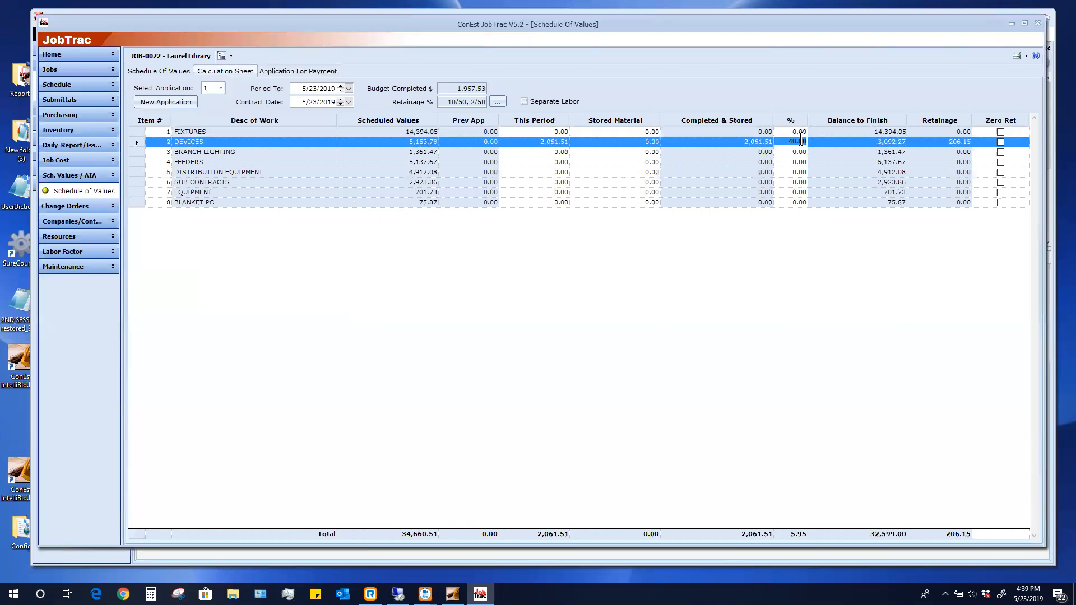
text(30)
key(Return)
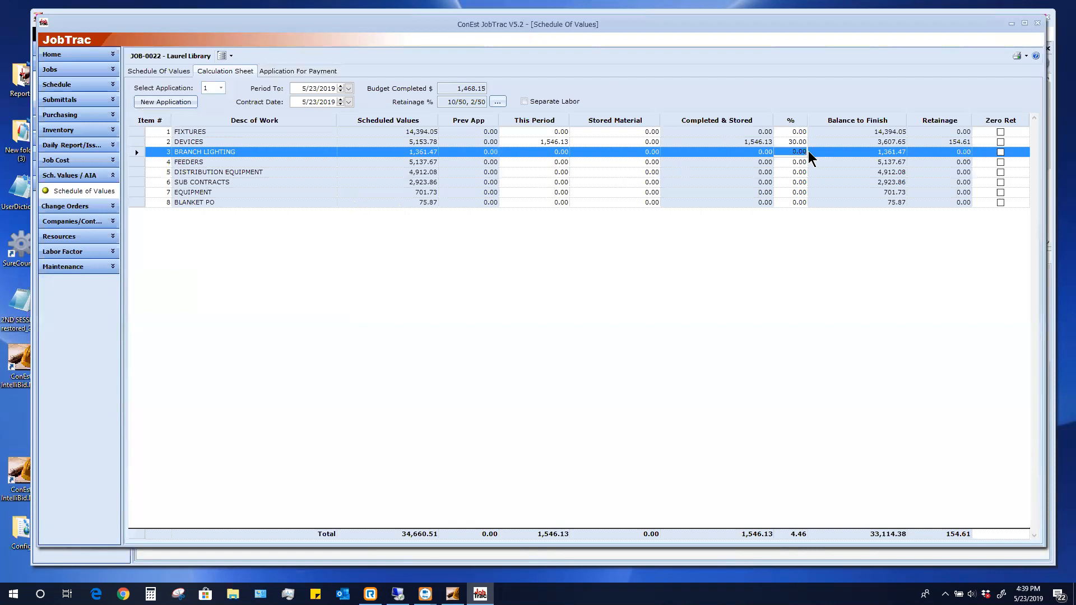
click(315, 70)
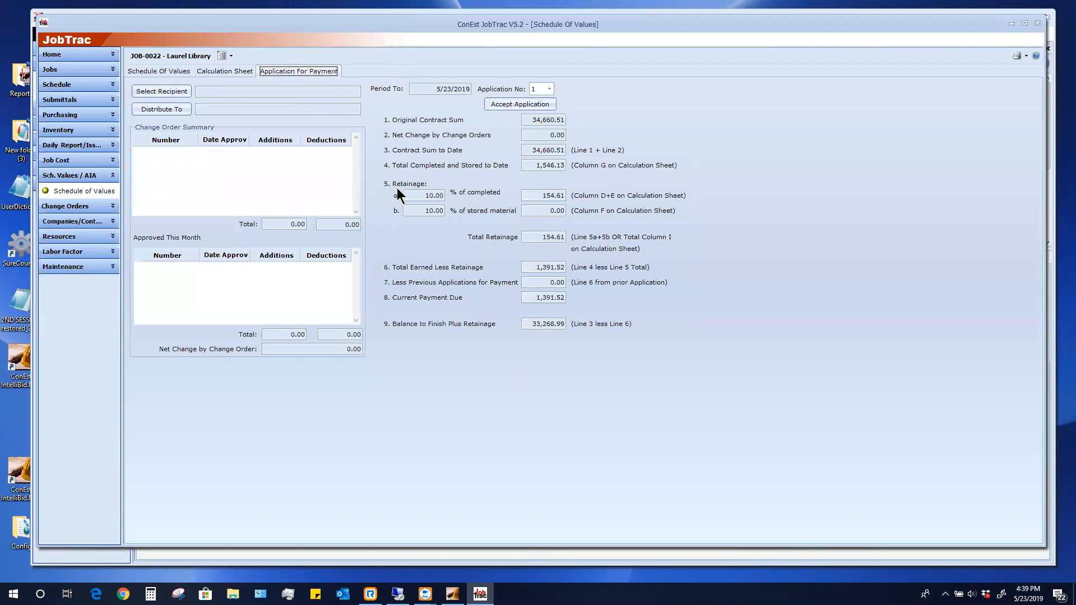
click(214, 71)
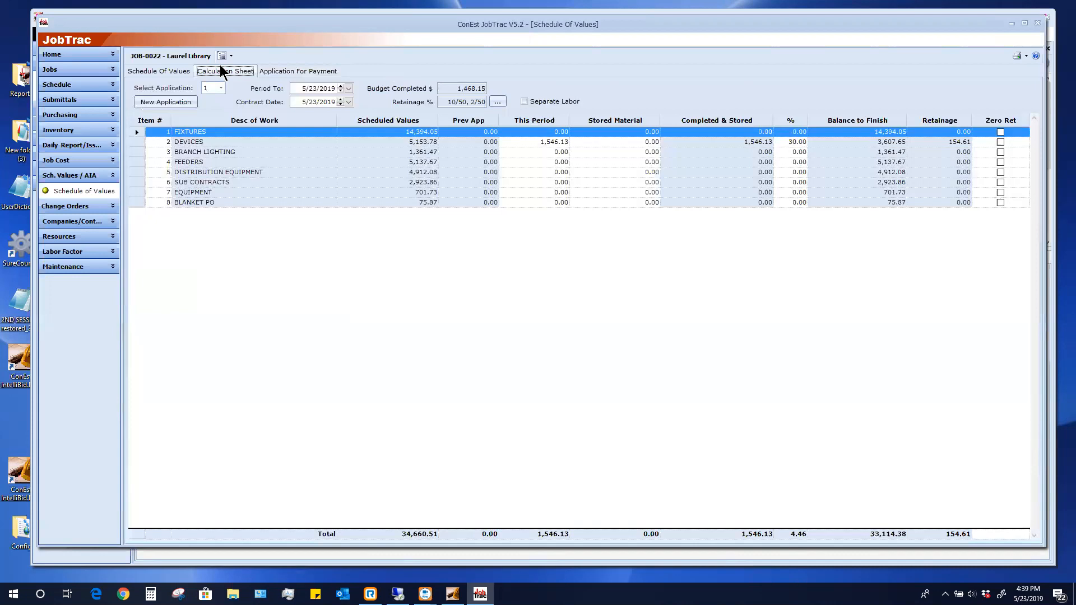
Create a second payment application, then switch back to application 1
click(178, 105)
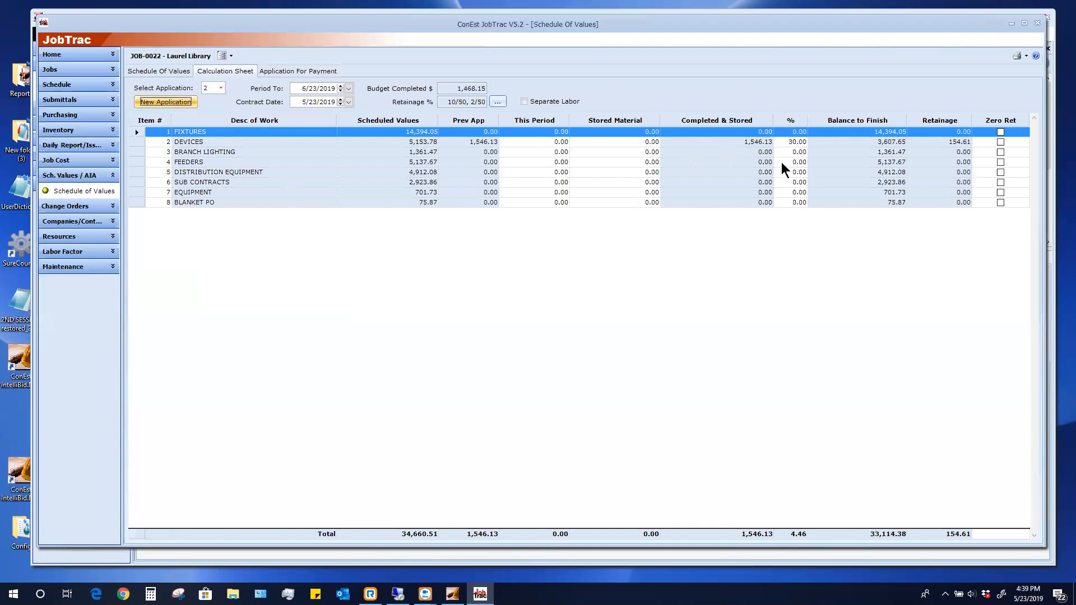
click(220, 88)
click(212, 100)
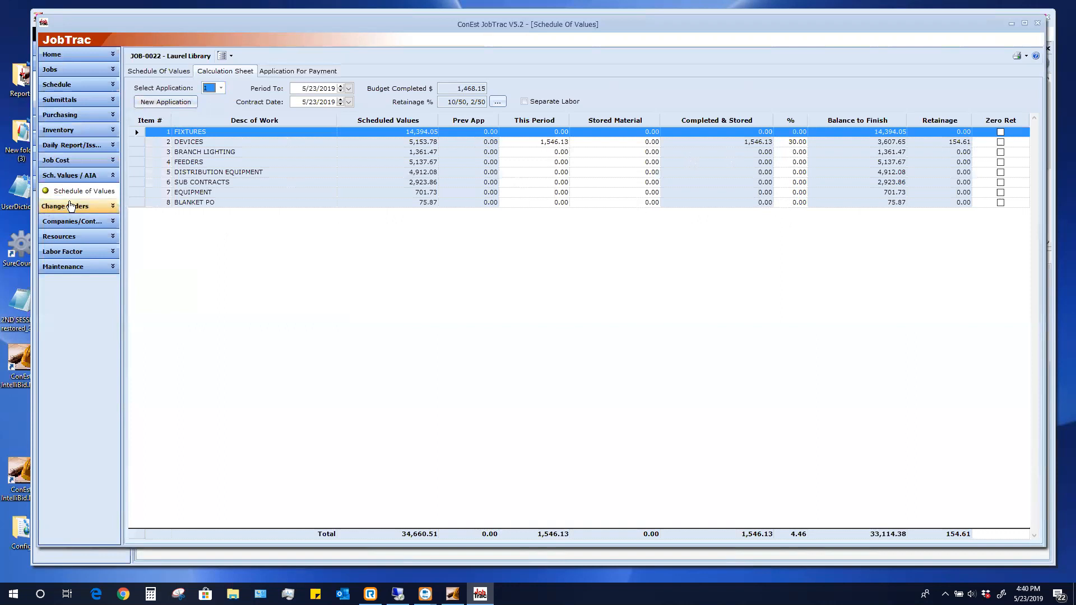
Start a new change order 'additional devices' with an amount of 850
click(72, 207)
click(73, 206)
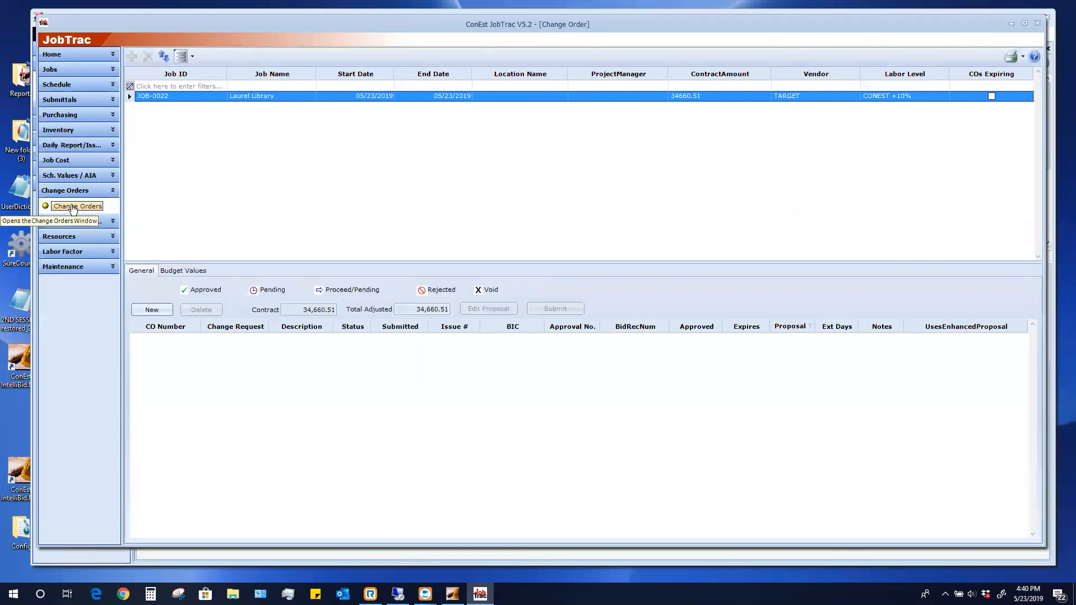
click(167, 311)
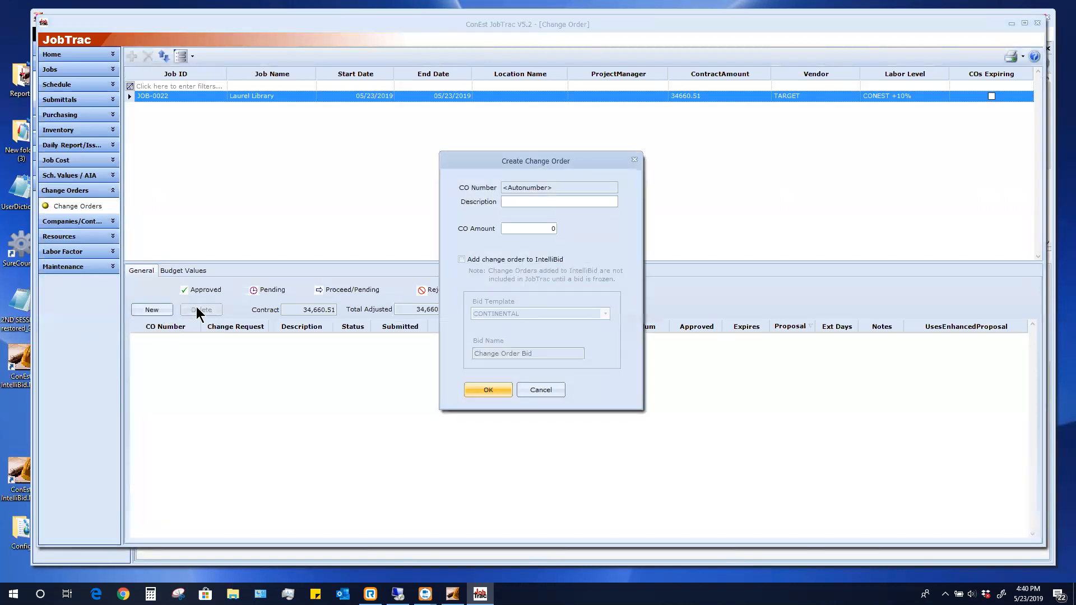
text(additional devices)
click(549, 230)
text(850)
Send the change order to IntelliBid as bid 'CO #1' and create it
click(461, 260)
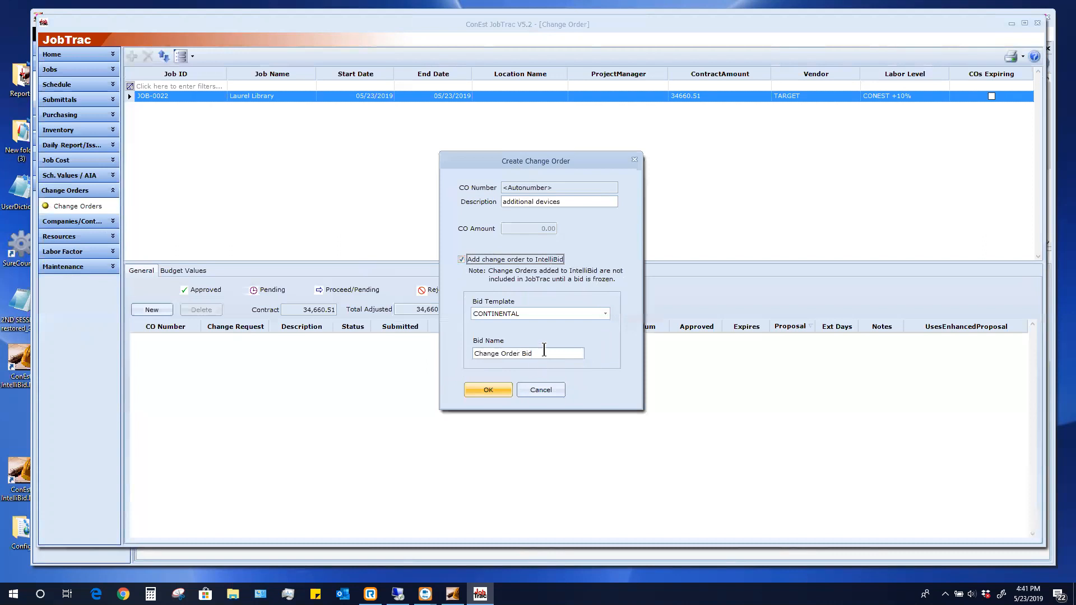
click(544, 351)
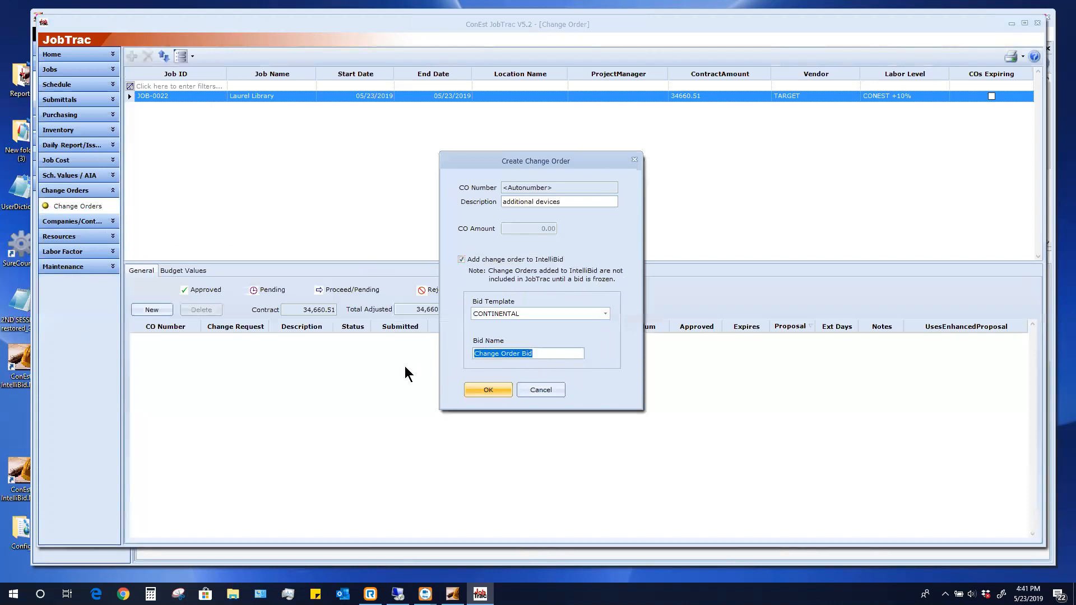
text(CO #1)
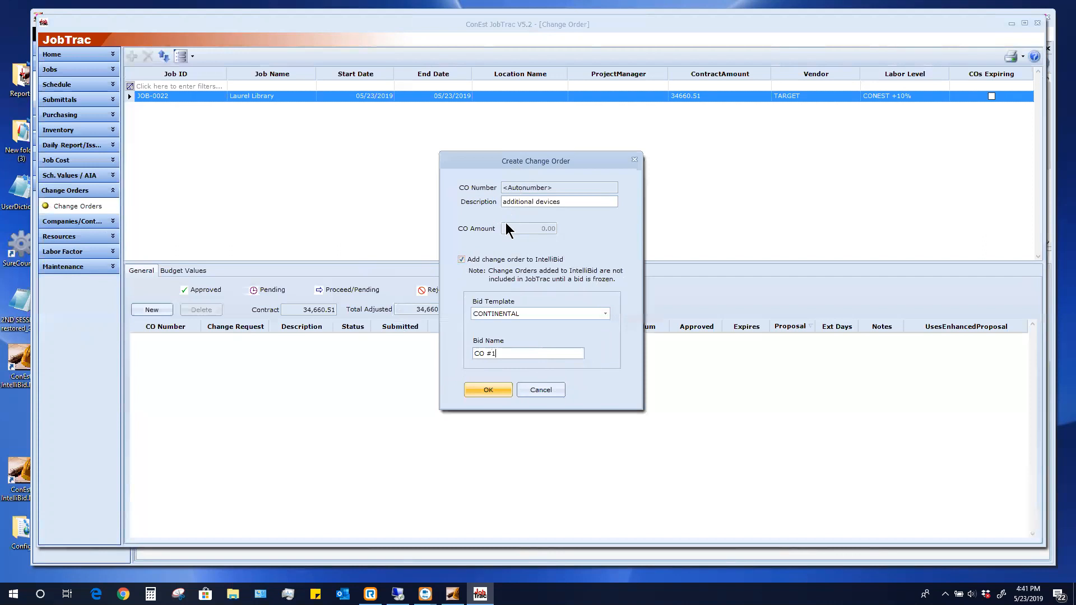
click(461, 259)
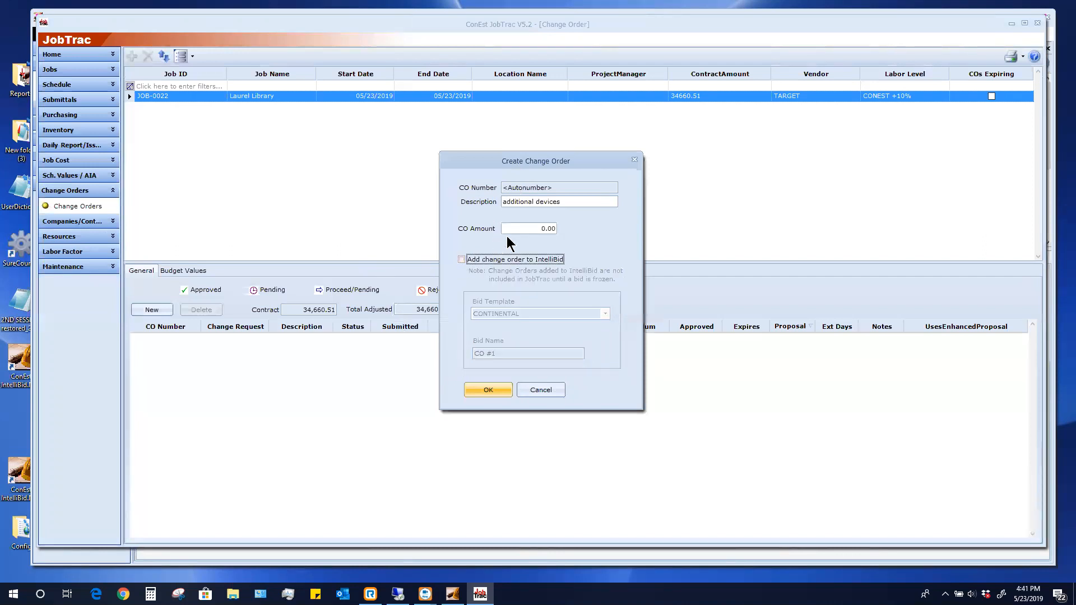
click(528, 227)
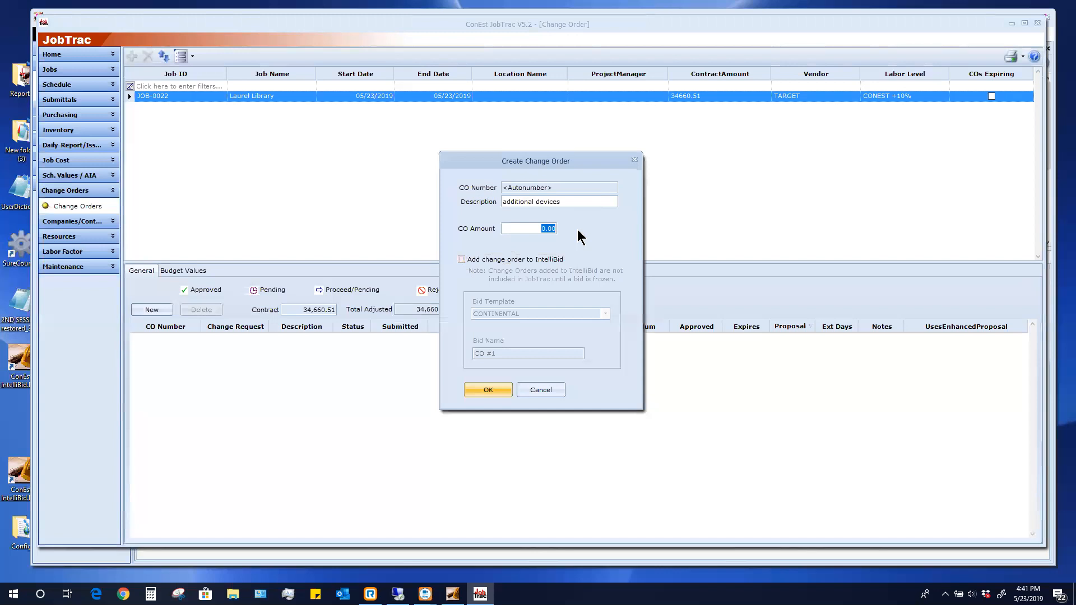
click(460, 260)
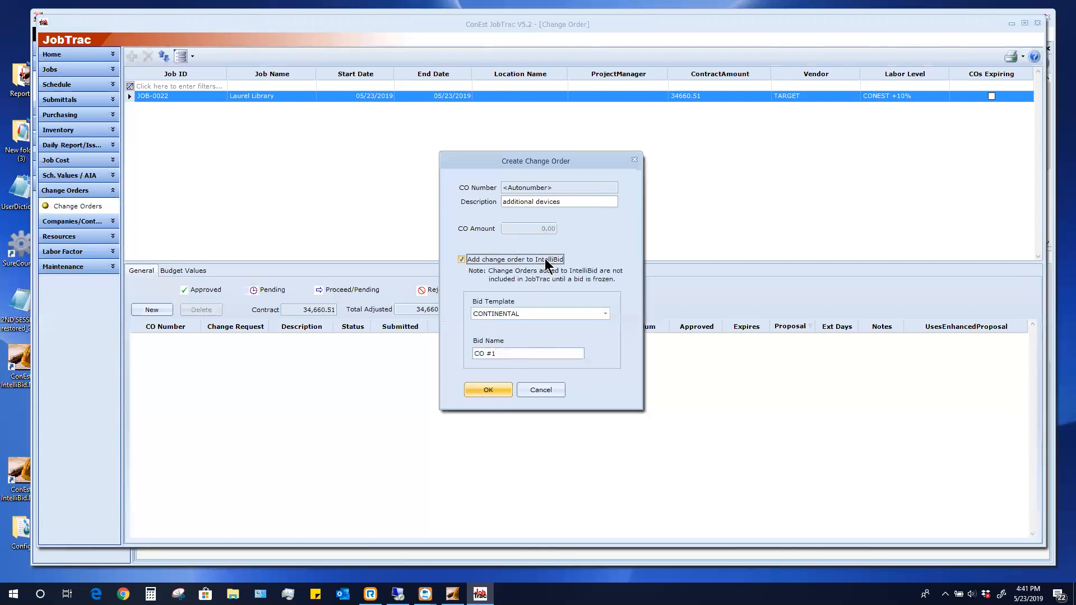
click(481, 391)
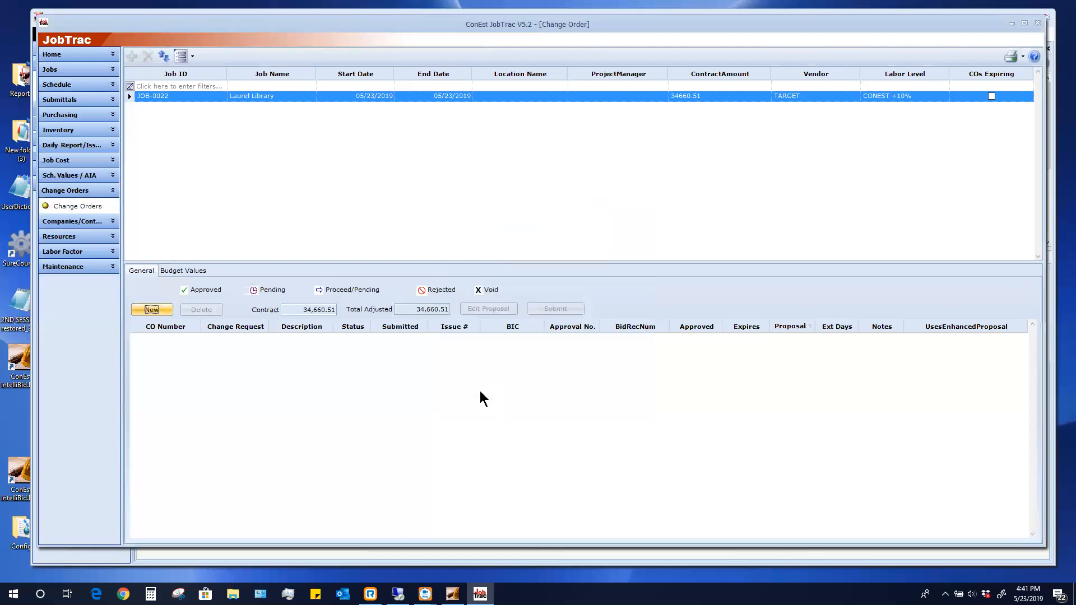
click(112, 561)
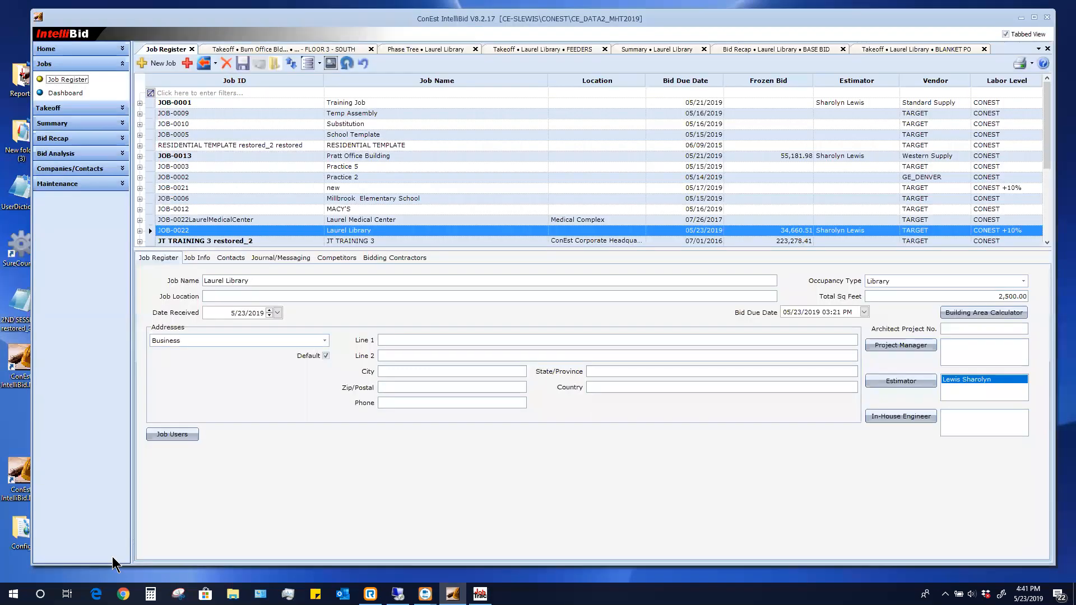
Open a DEVICES-phase takeoff for Laurel Library's change order CO-0001 'additional devices'
click(269, 197)
click(190, 231)
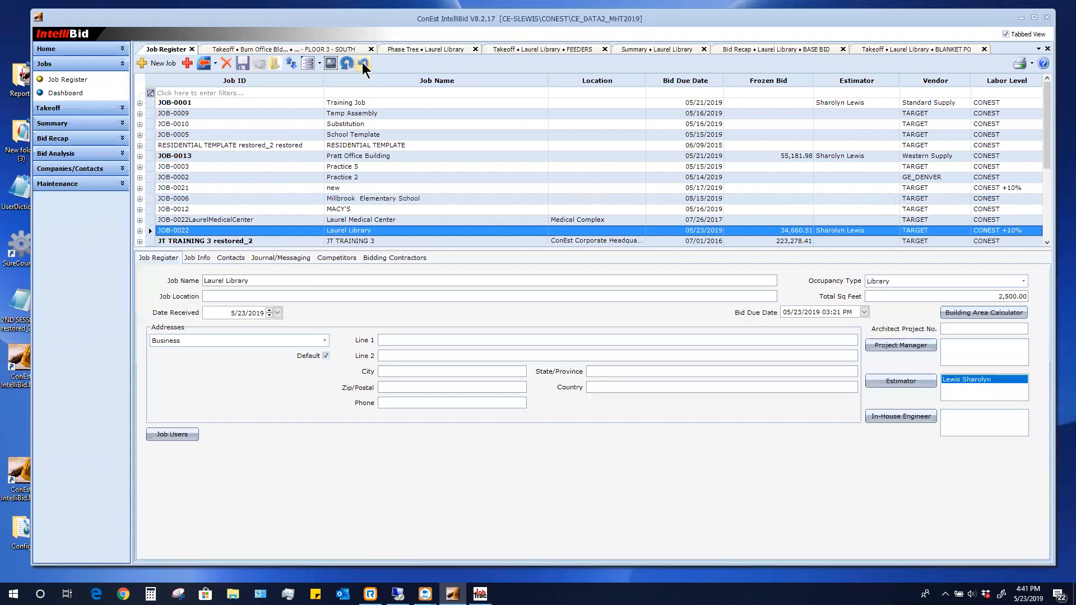
click(384, 199)
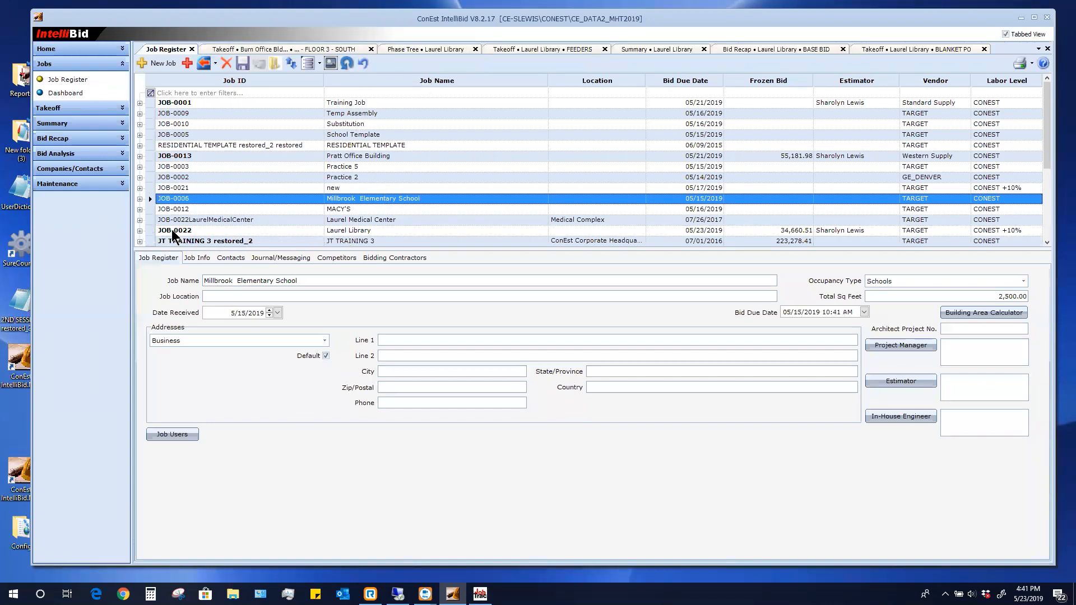
click(140, 230)
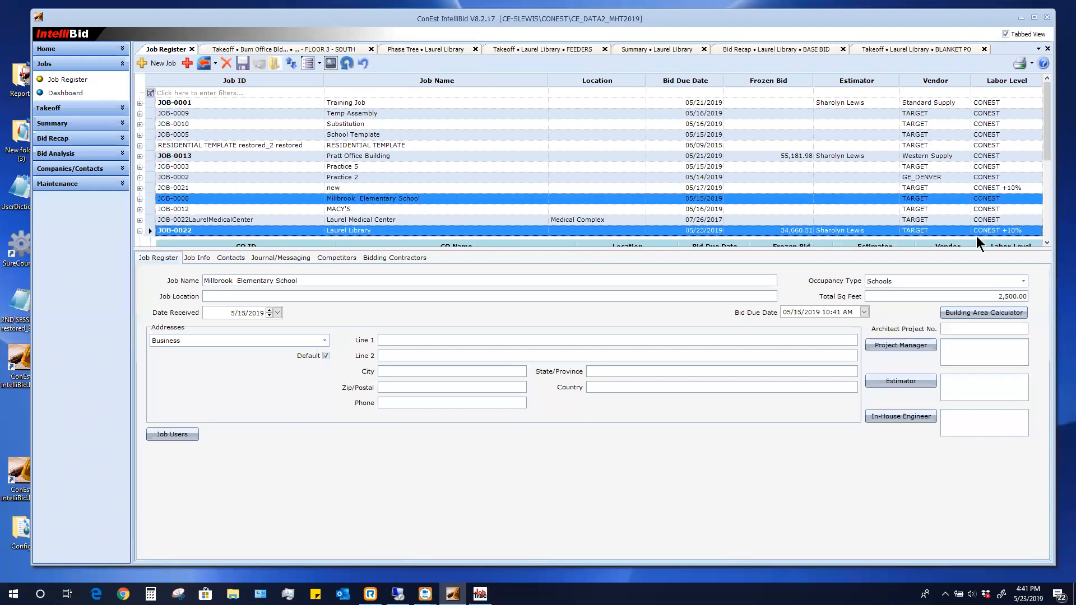
click(1046, 242)
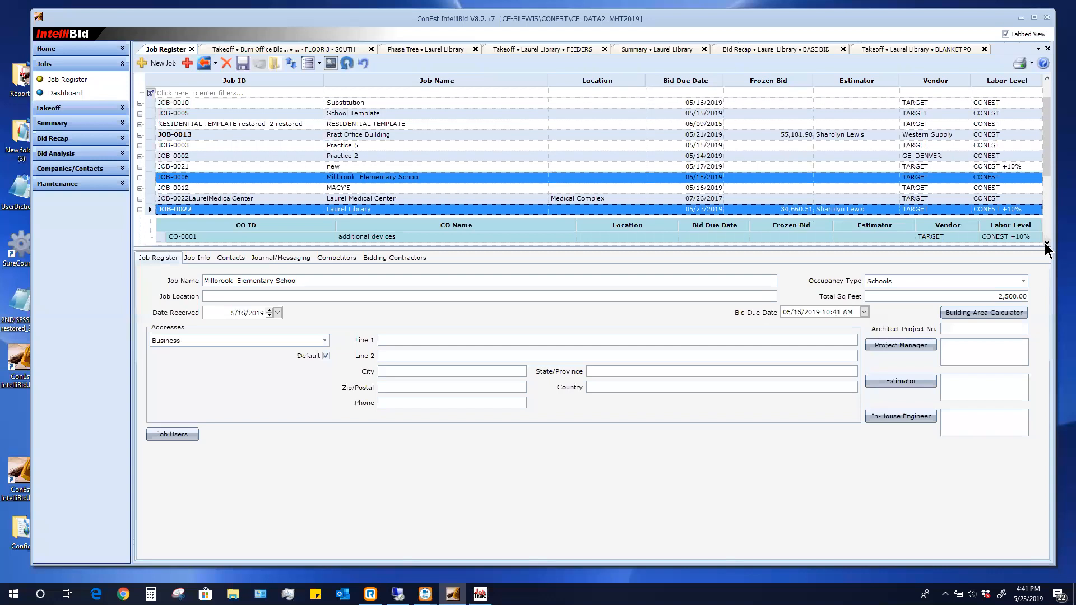
click(353, 237)
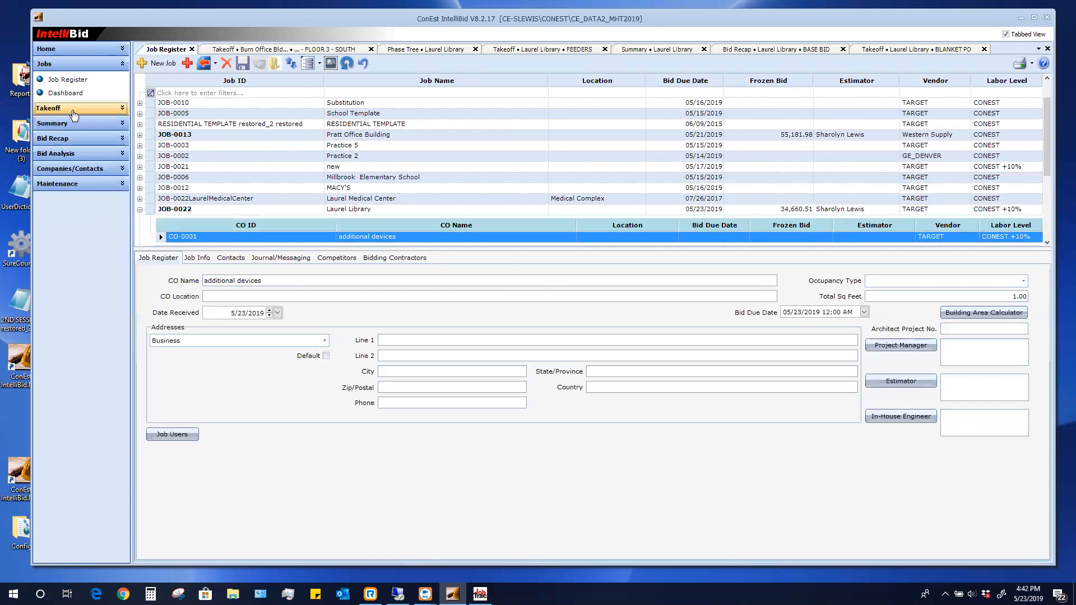
click(73, 112)
click(245, 116)
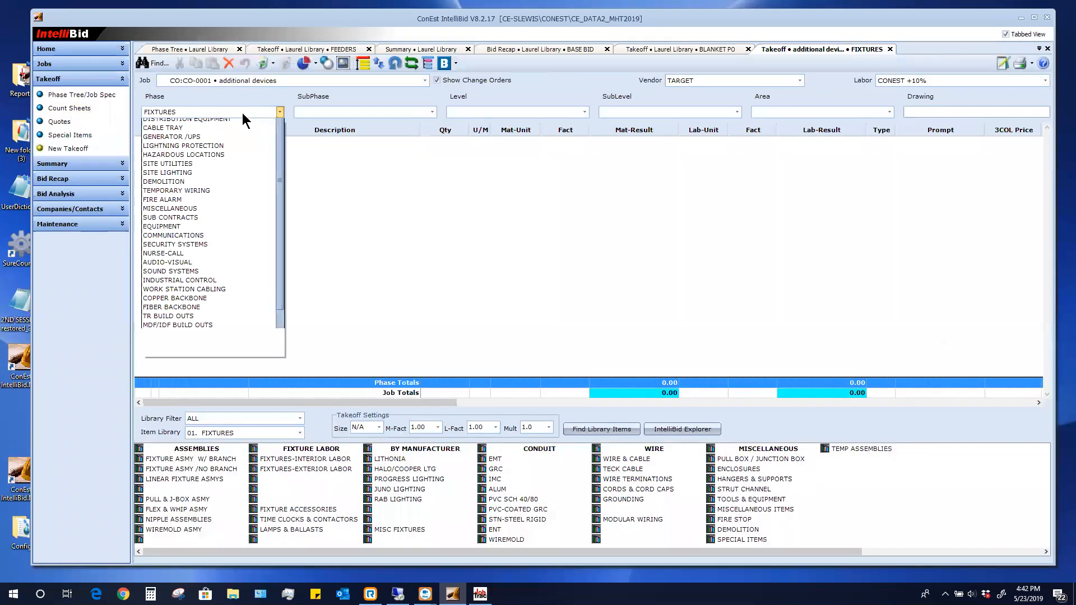
click(165, 133)
click(164, 133)
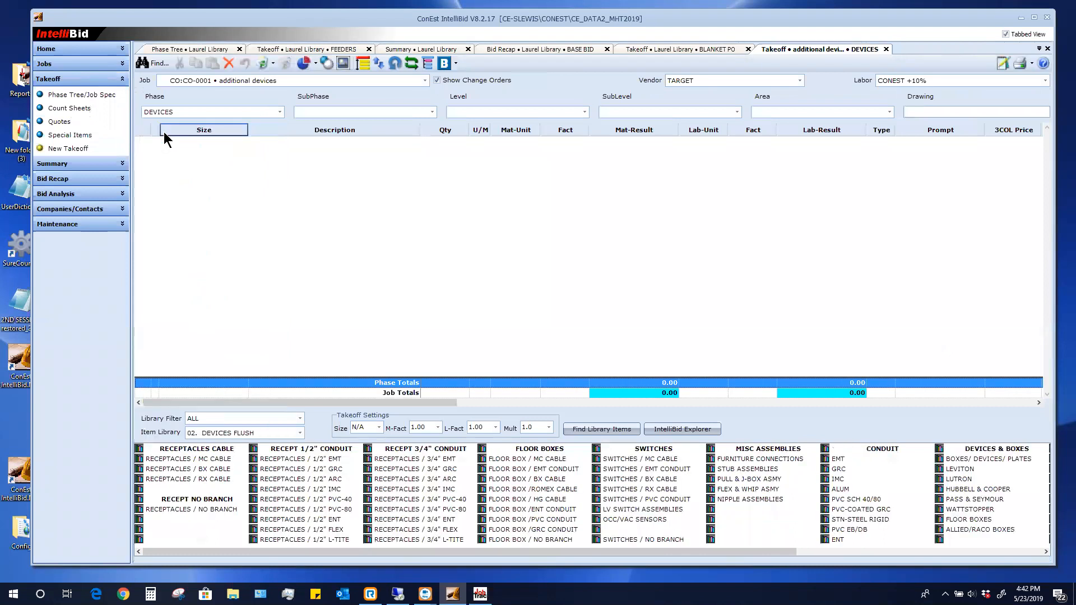
click(218, 460)
Pick the 20A 1G DX COML receptacle with duplex plate, plaster ring and 12/2 MC
click(194, 419)
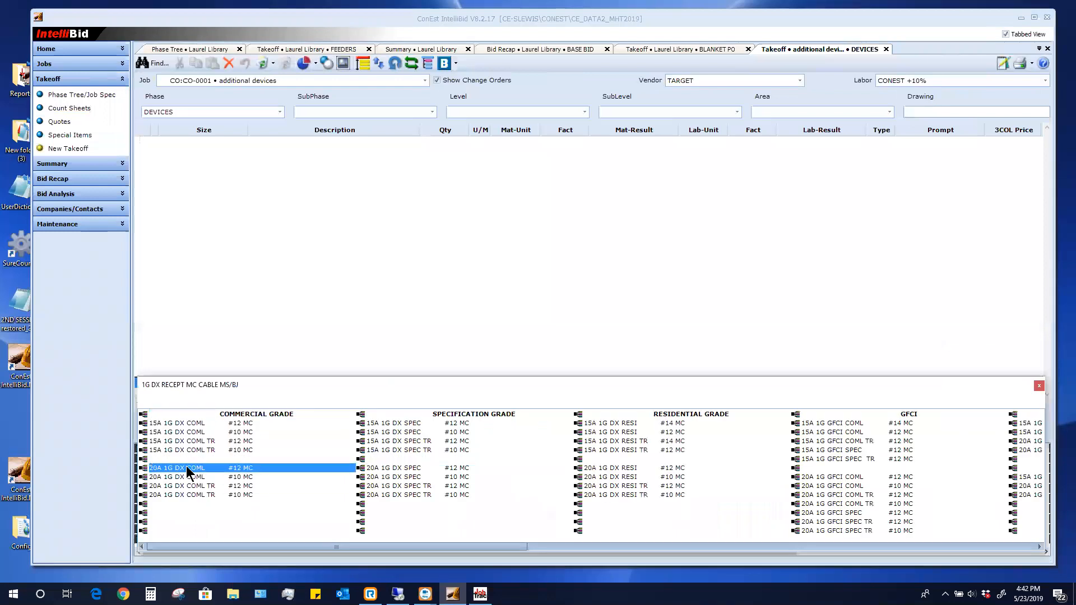
click(186, 467)
click(326, 226)
click(325, 296)
click(326, 377)
click(667, 468)
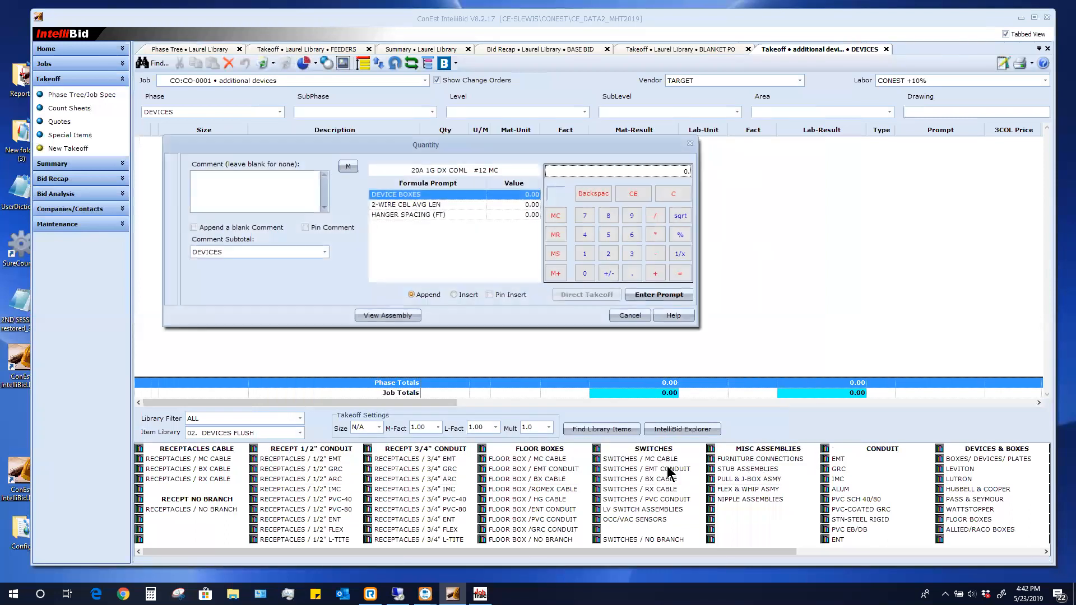
Take off 7 device boxes with a 20 ft average cable length
click(584, 216)
click(608, 254)
click(584, 272)
click(635, 295)
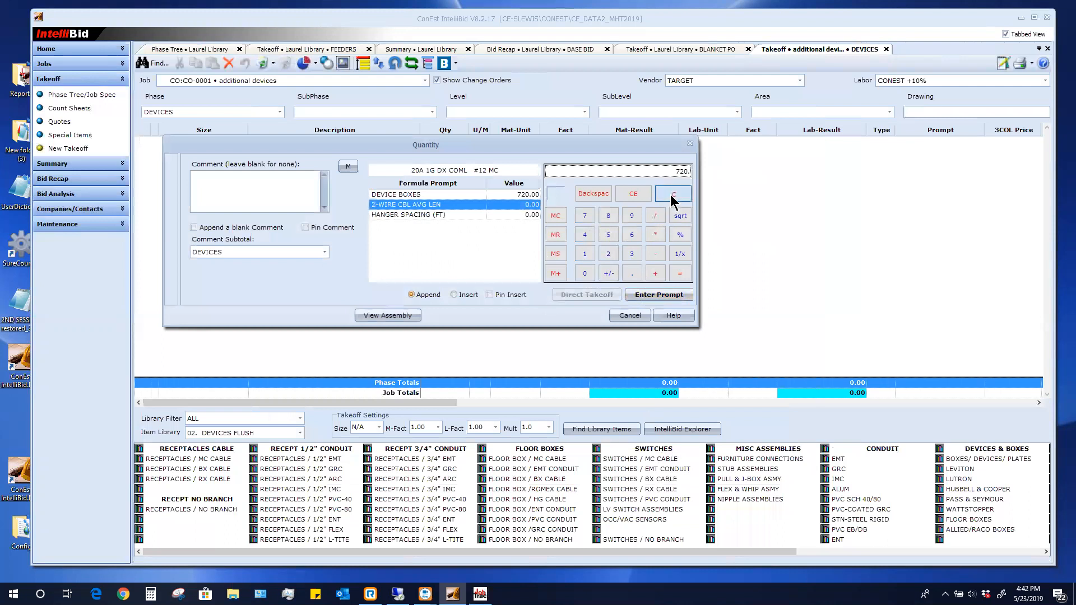
click(526, 194)
click(684, 193)
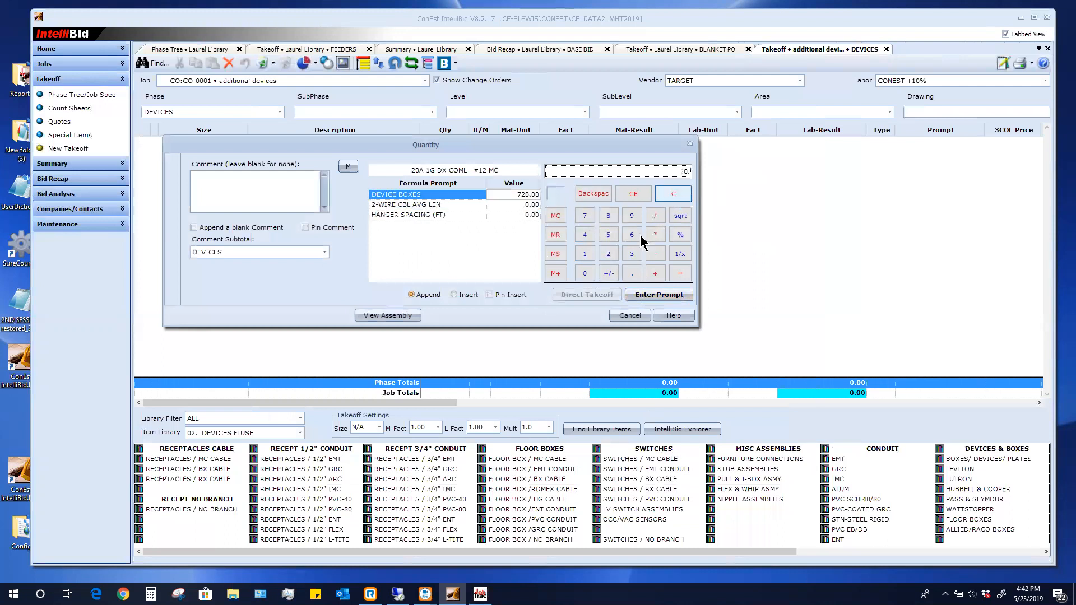
click(584, 216)
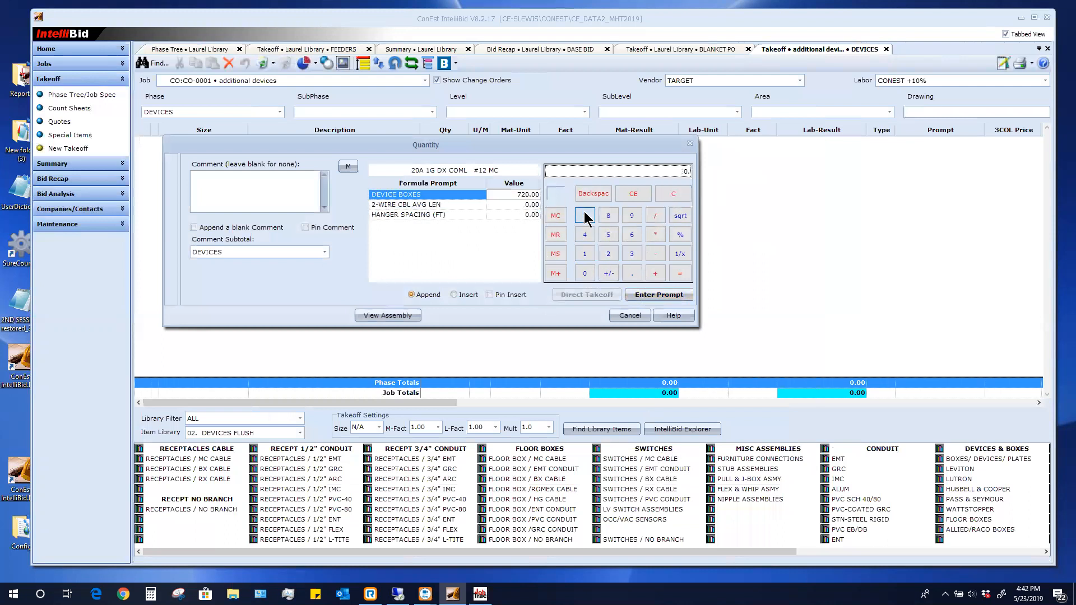
click(637, 294)
click(608, 254)
click(584, 273)
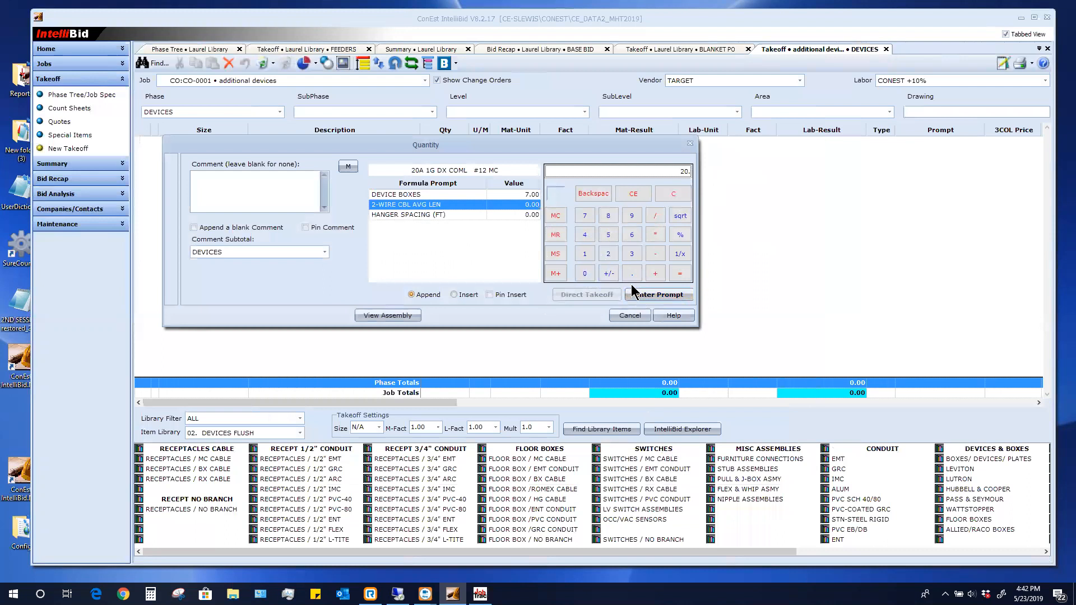
click(637, 294)
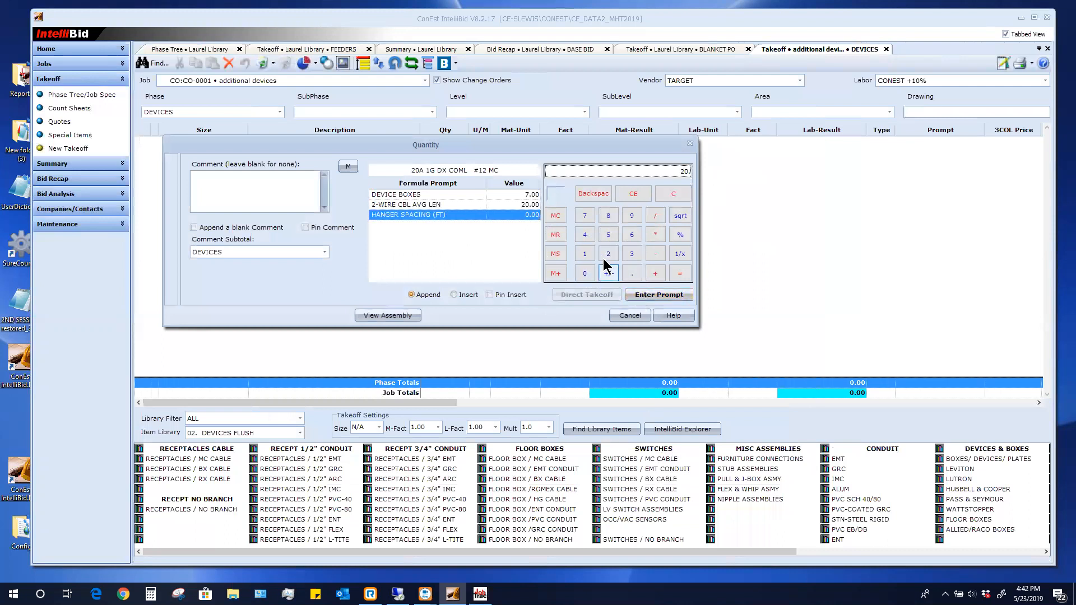
click(650, 293)
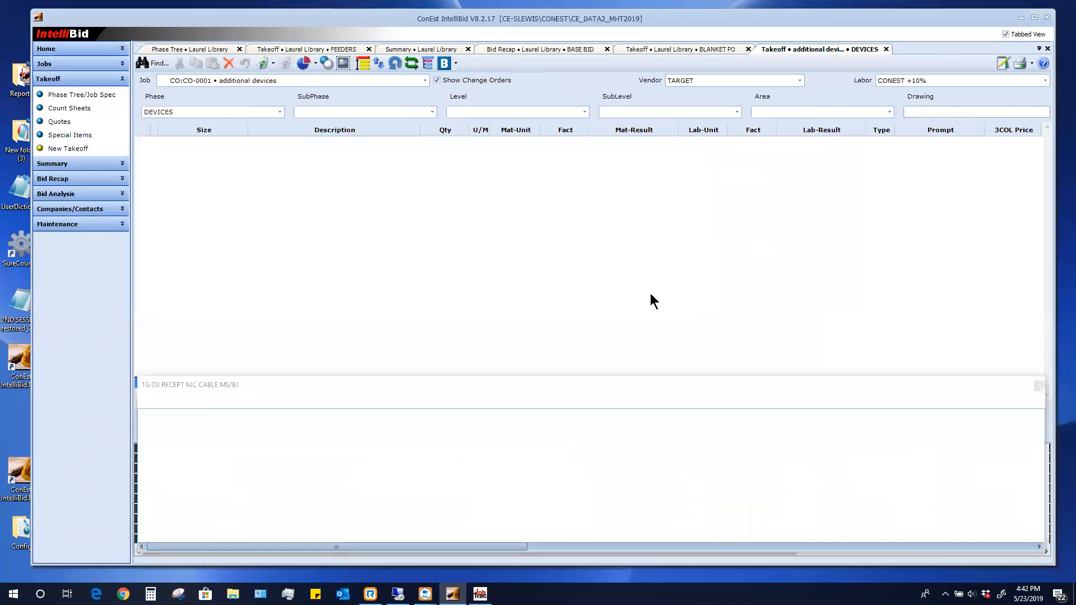
click(74, 404)
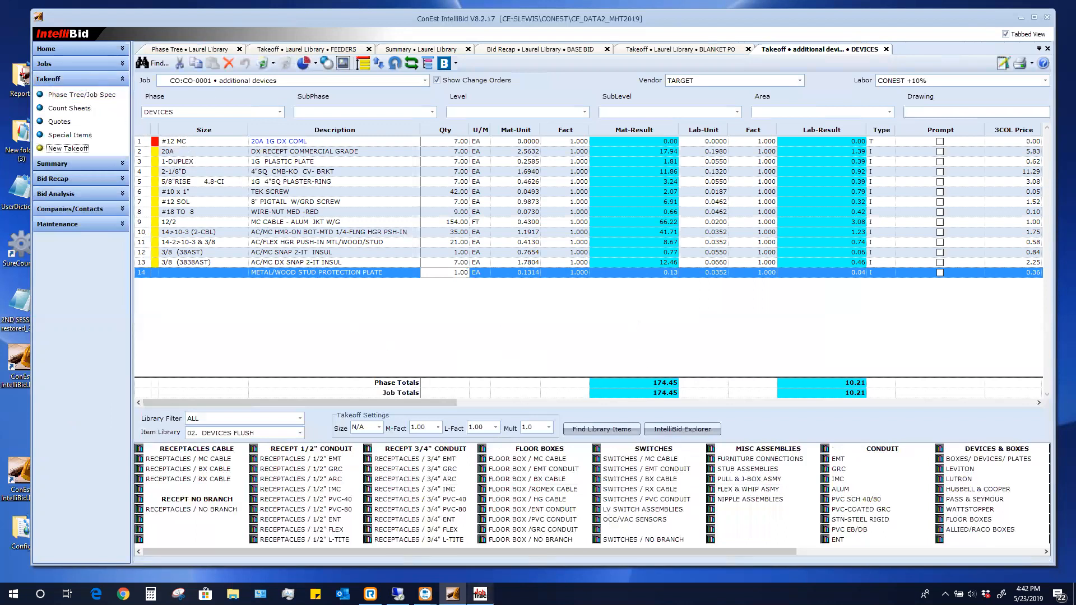
click(479, 594)
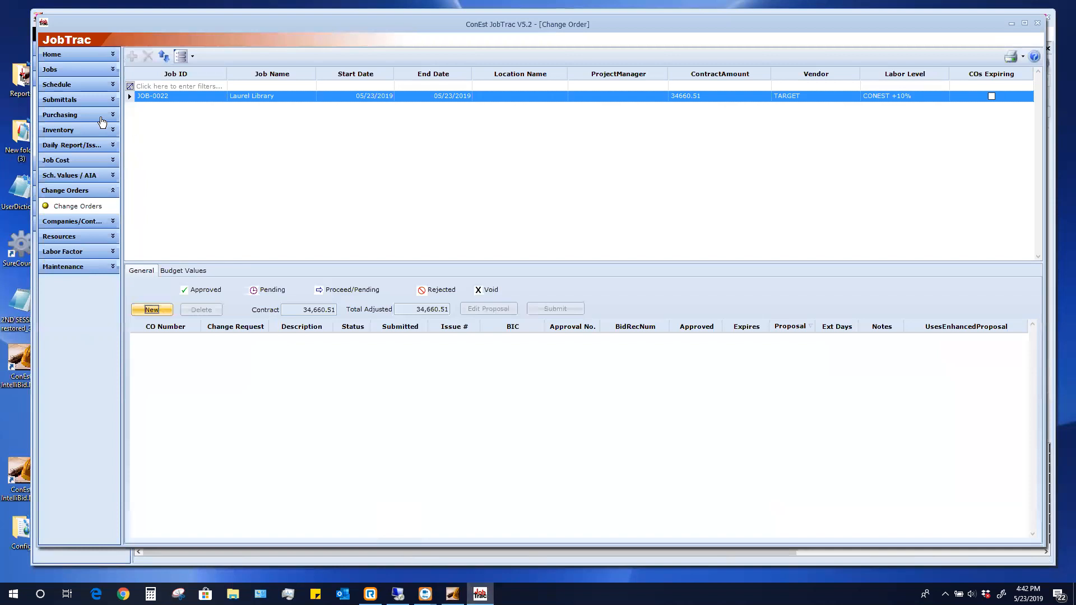
Check the schedule's Alternate / Change Order links, then open the Job Register
click(76, 89)
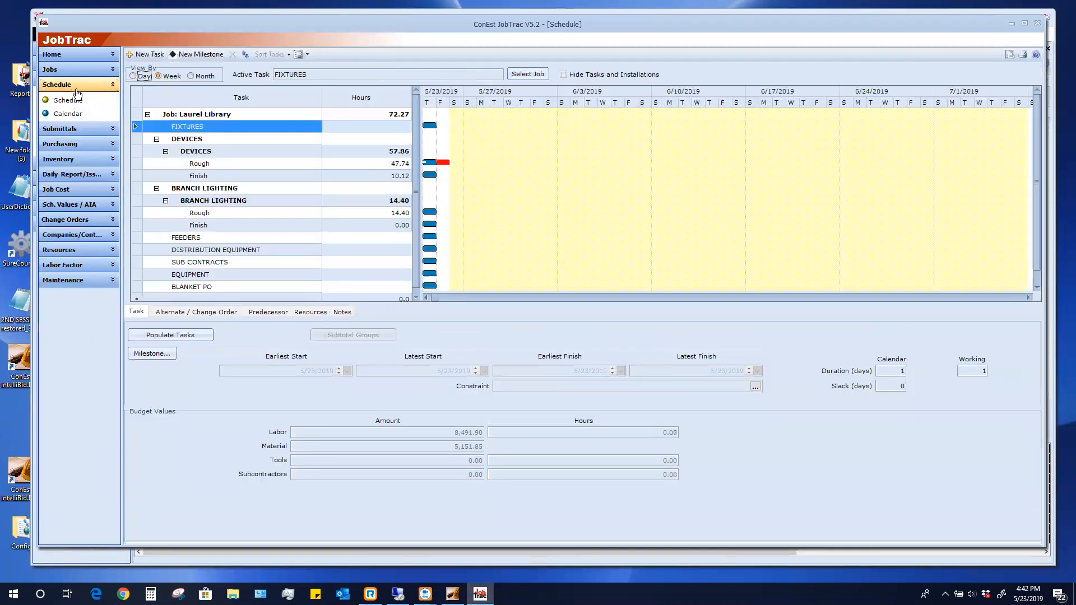
click(197, 311)
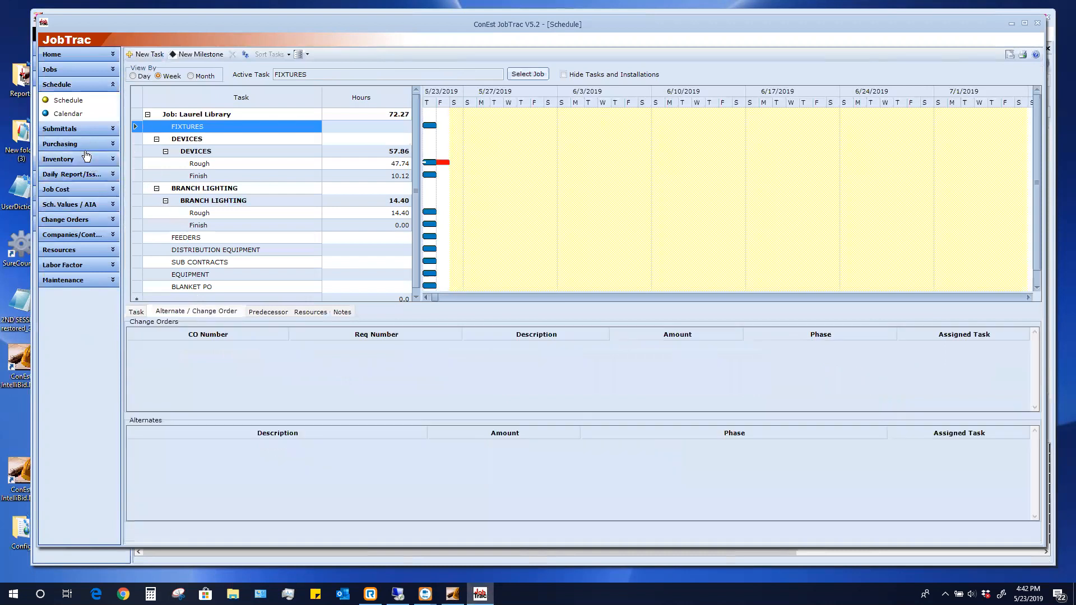
click(60, 68)
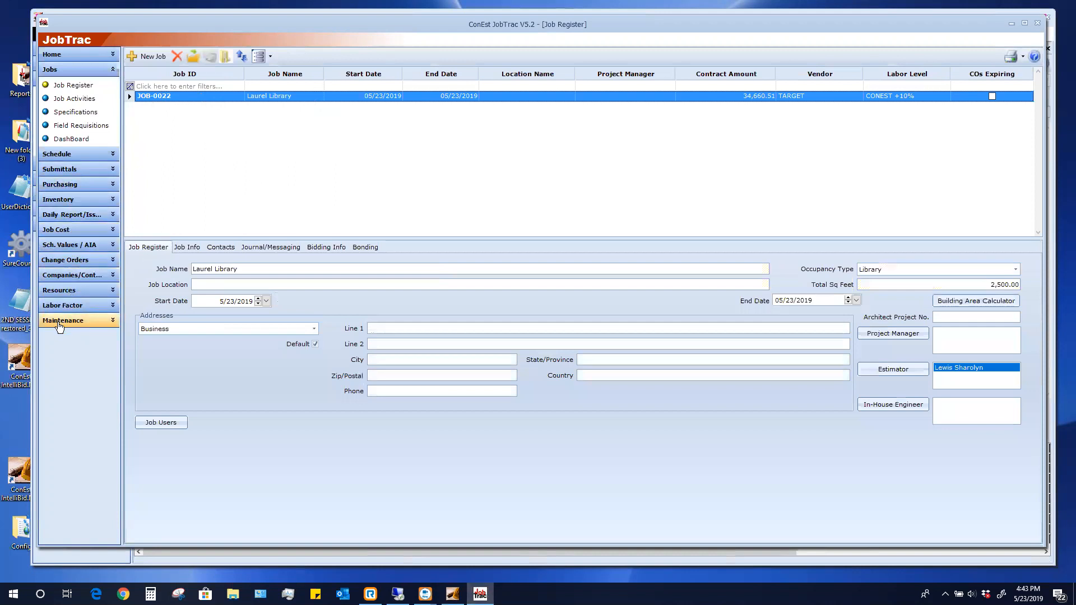
Bring up the Skills list from the Maintenance section to see each trade level's current cost rates
click(60, 321)
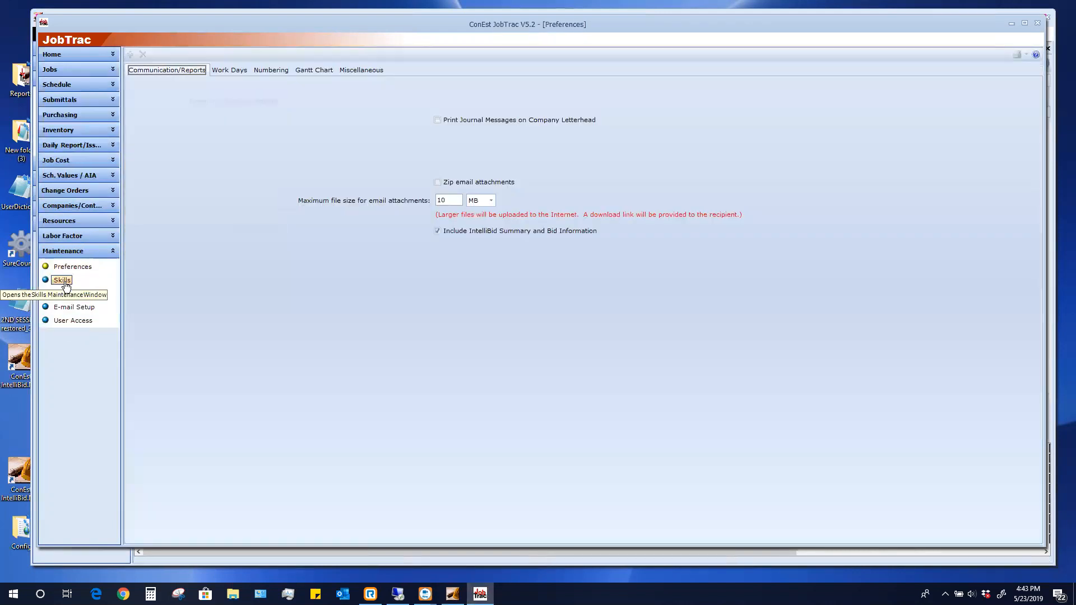
click(63, 280)
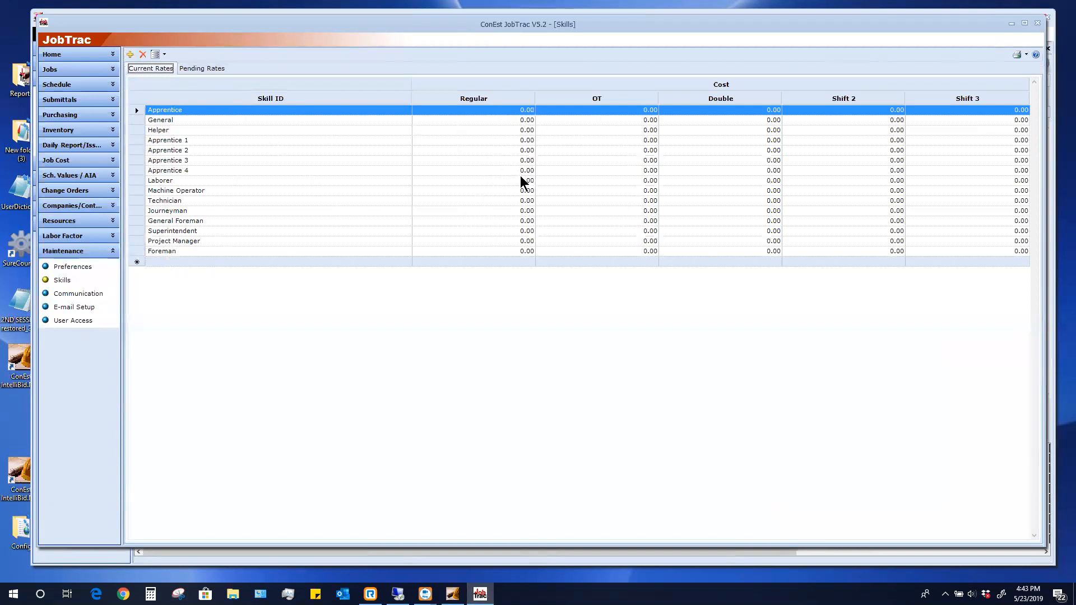
Set the Apprentice pending rate change date to 07/01/2019, then bring up the Labor resources list
click(208, 68)
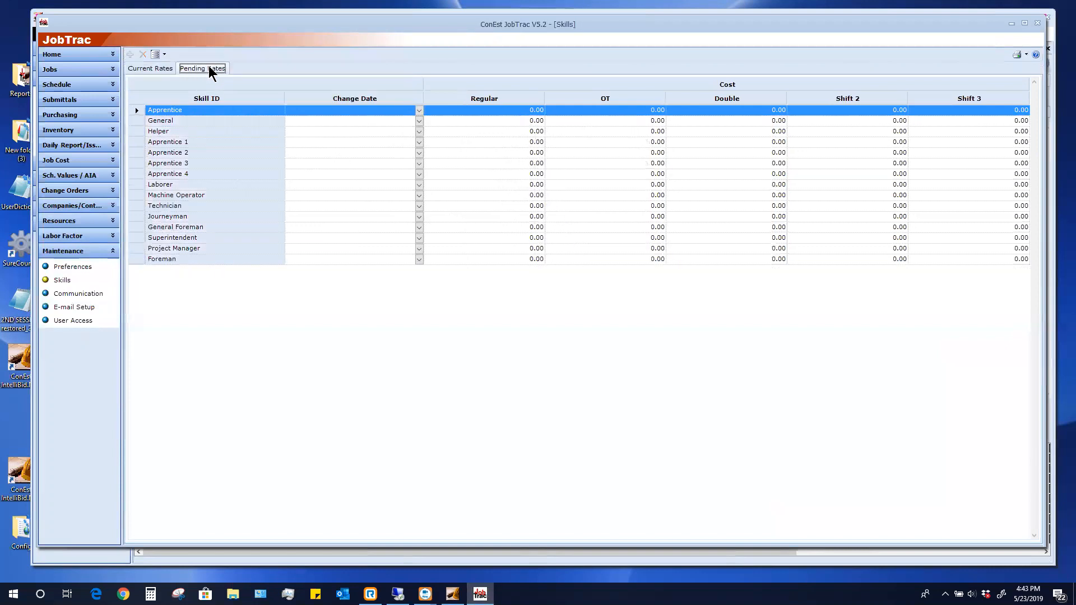
click(417, 111)
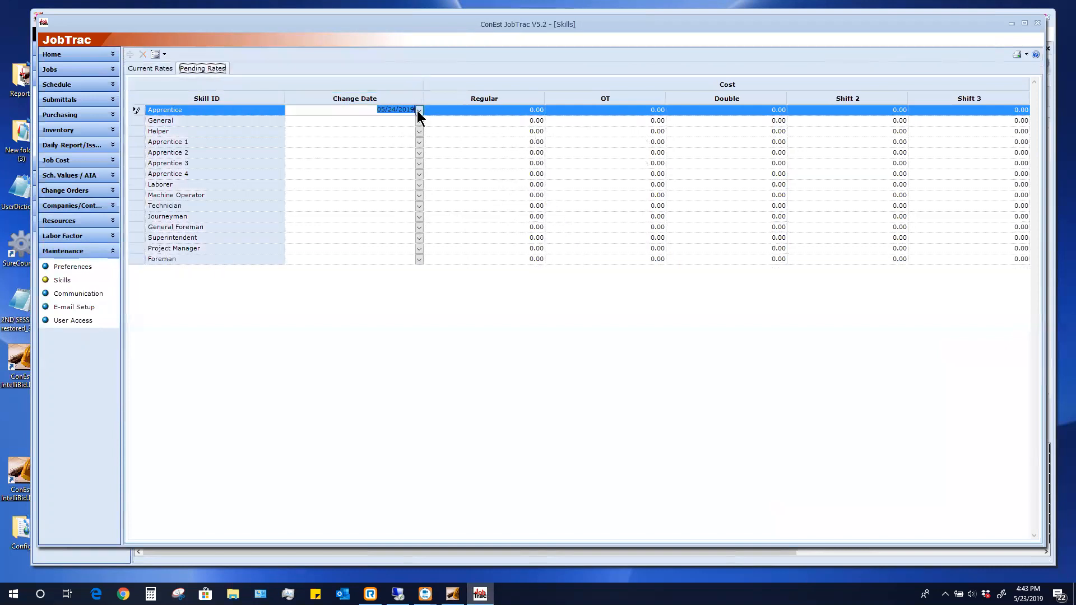
click(419, 111)
click(417, 126)
click(418, 126)
click(325, 148)
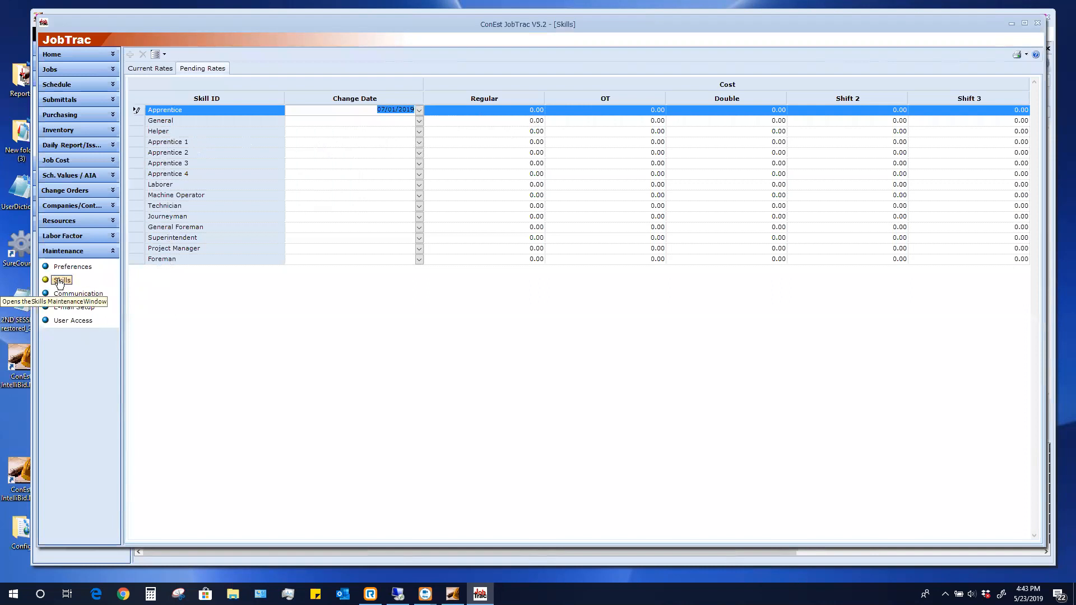
click(79, 223)
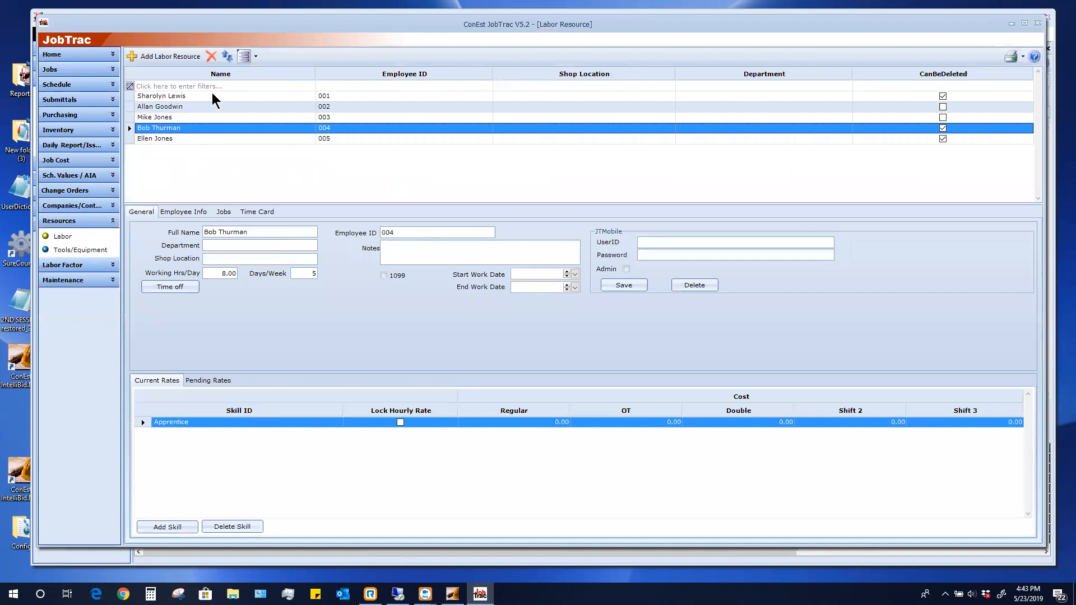
Add a labor resource with the employee's full name, ID and Helper skill, then show the Schedule
click(157, 59)
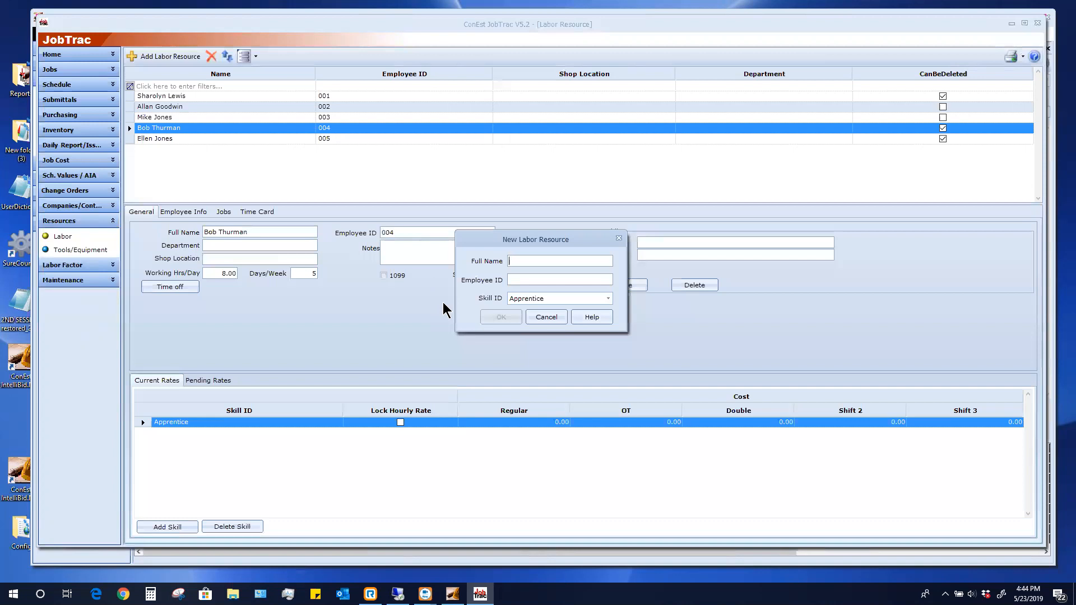
text(00)
text(6)
click(596, 301)
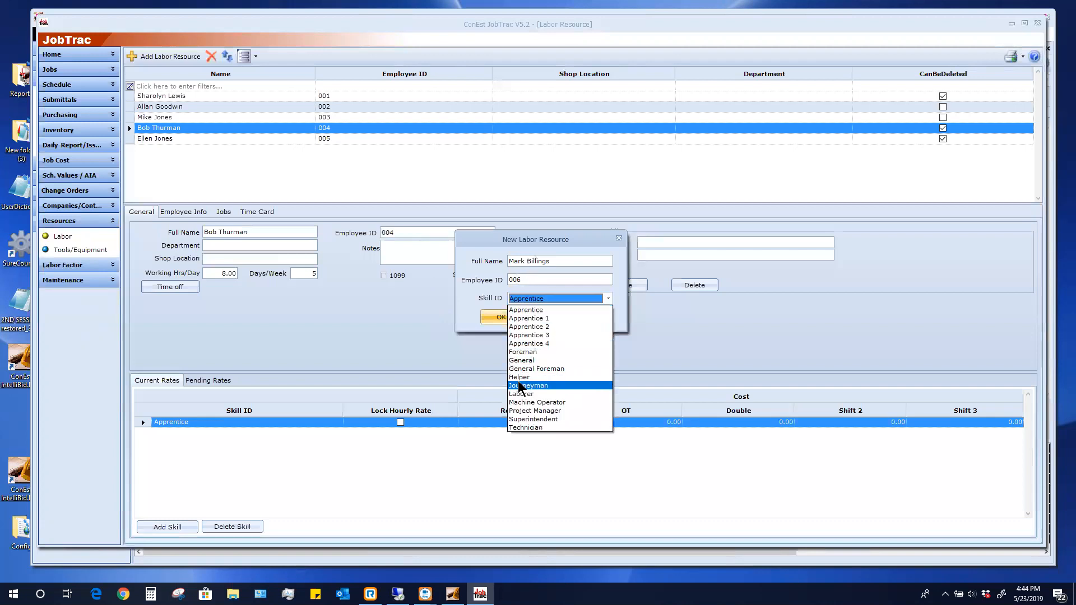
click(518, 377)
click(502, 318)
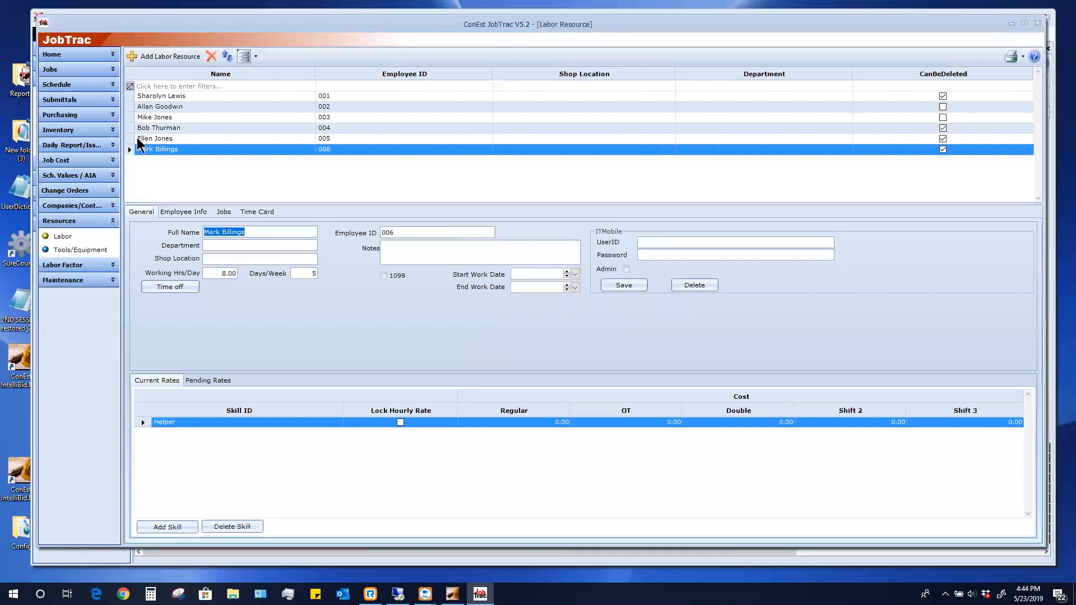
click(67, 85)
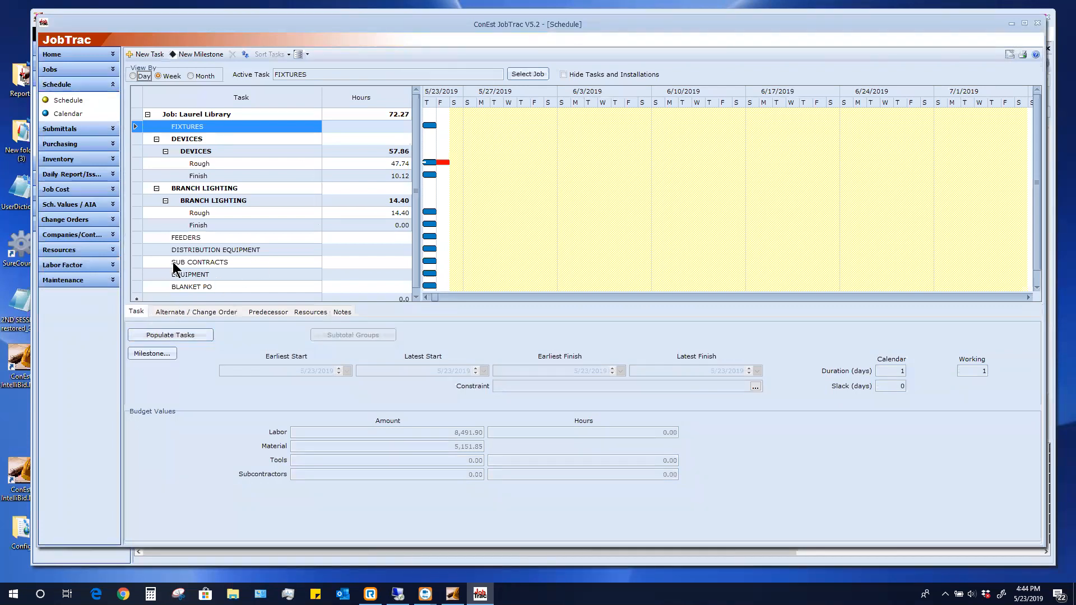
Check the DEVICES Rough task's dates and budget, then return to the Laurel Library Job Register
click(202, 163)
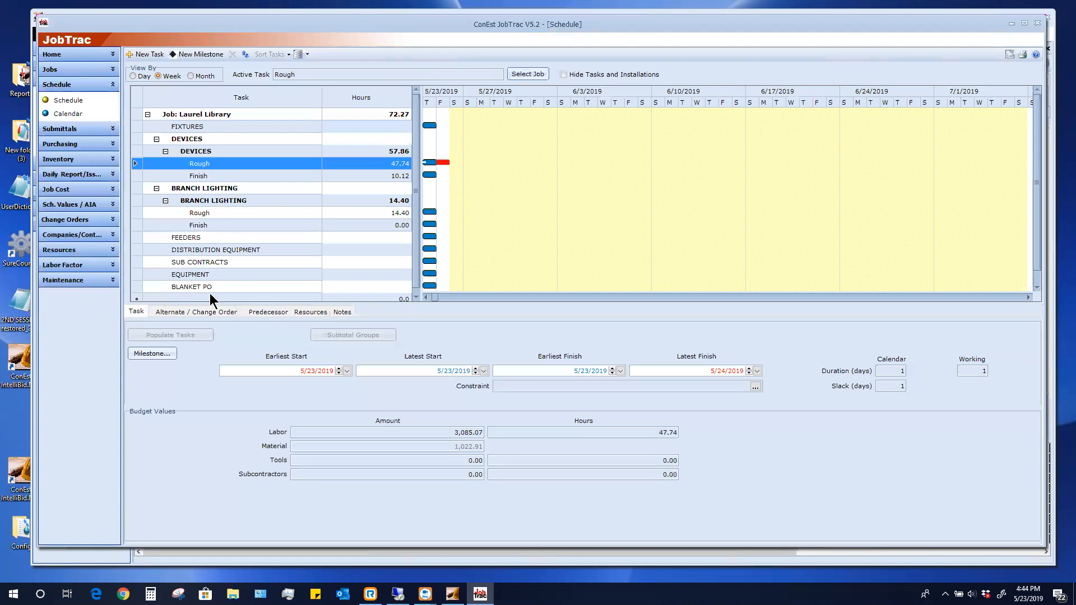
click(71, 69)
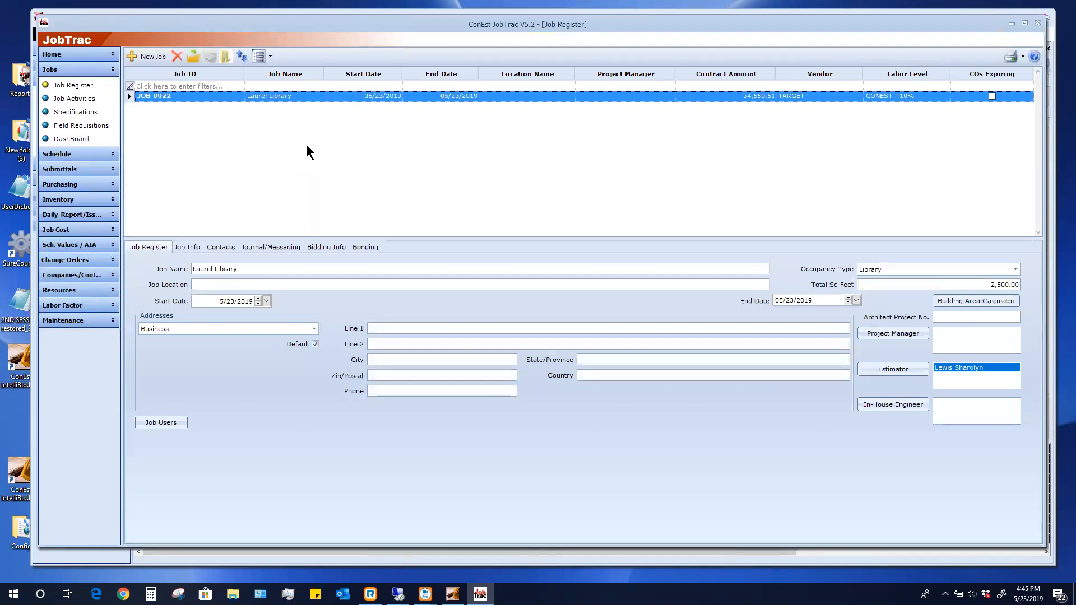
click(60, 322)
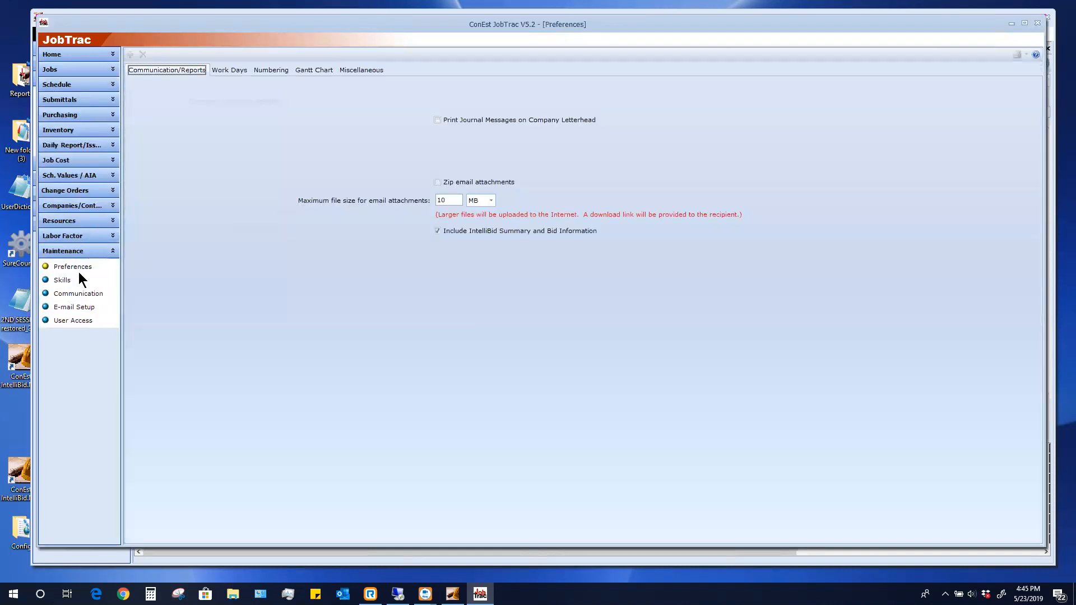
click(220, 72)
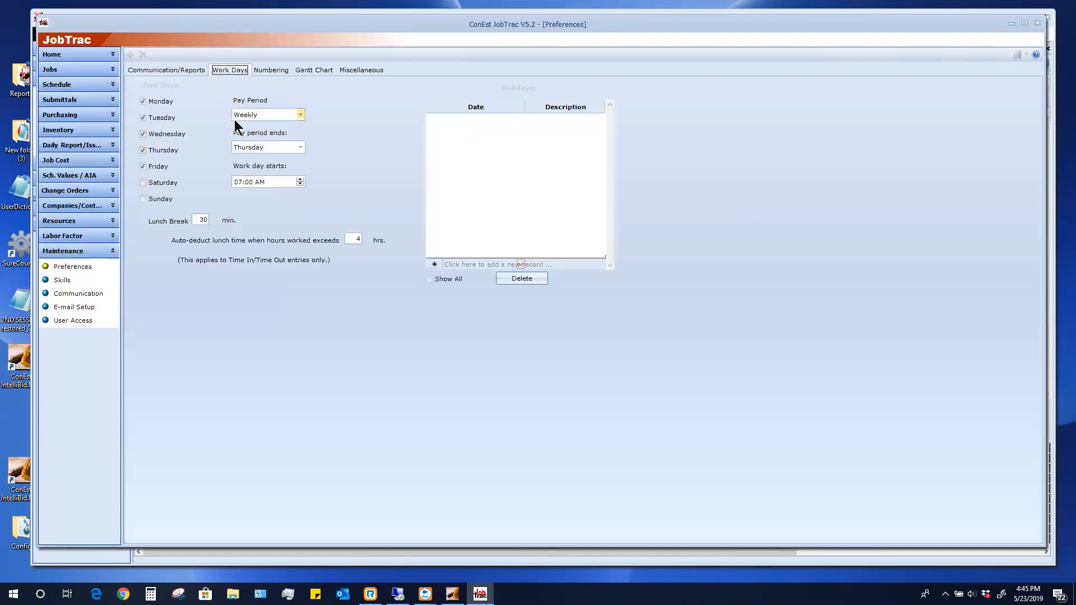
click(273, 69)
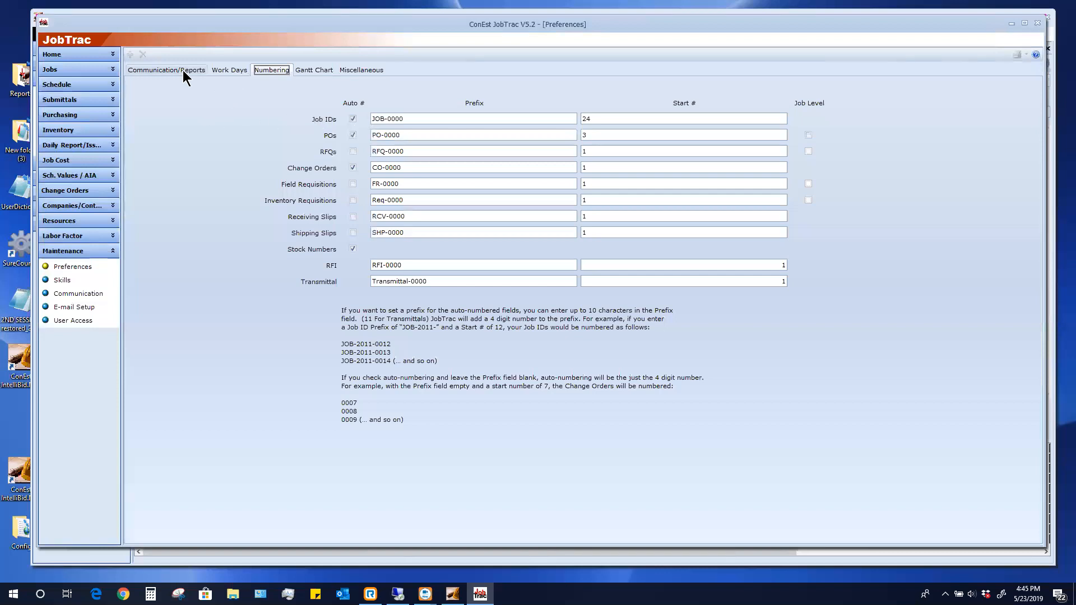
click(77, 72)
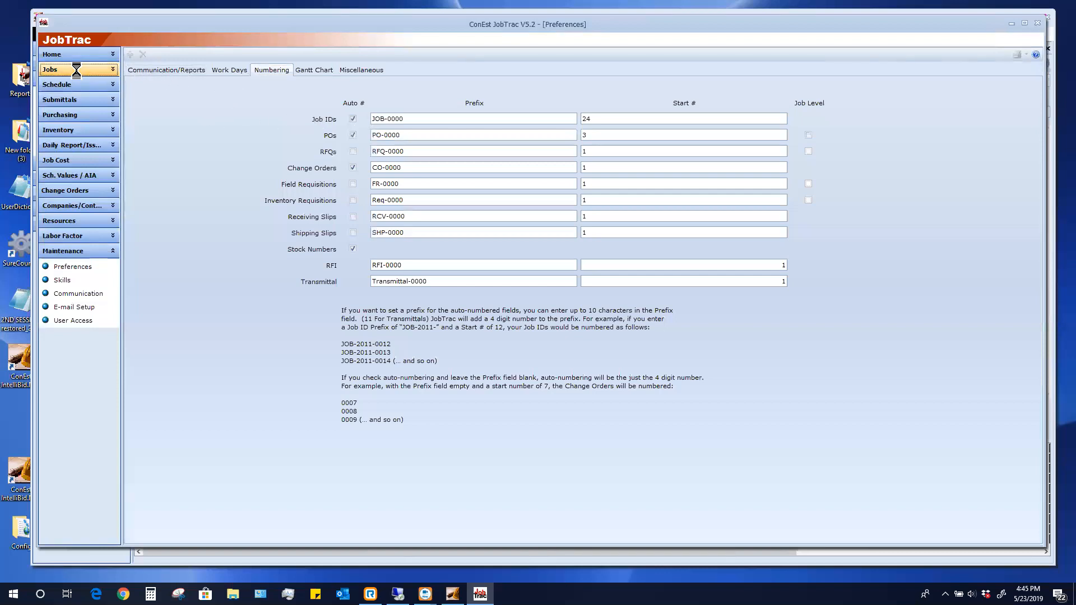